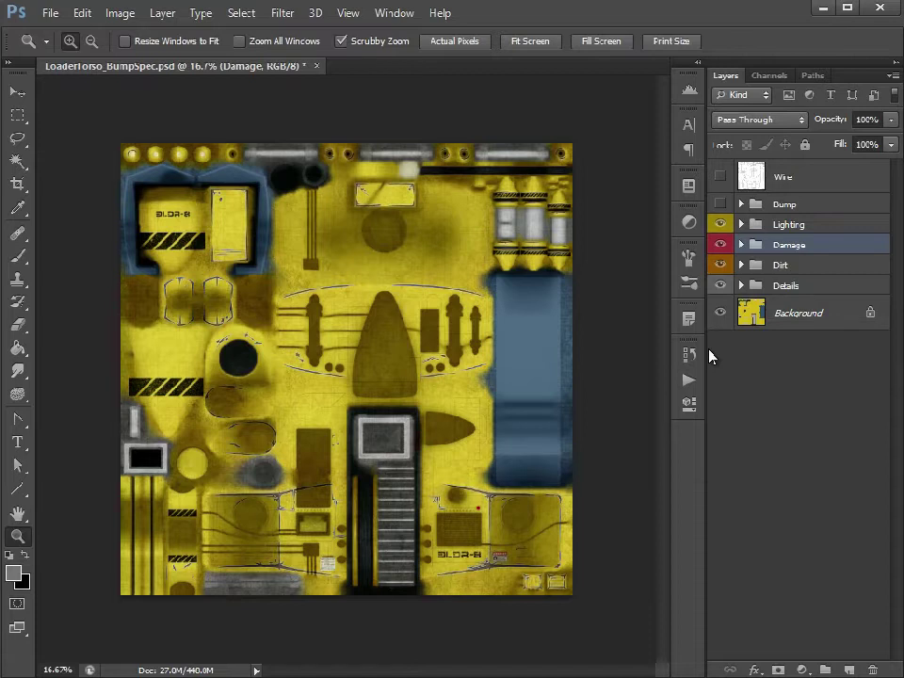
# Step: Briefly inspect Layer 1 inside the Dump group, then collapse and hide the group again
pyautogui.click(720, 204)
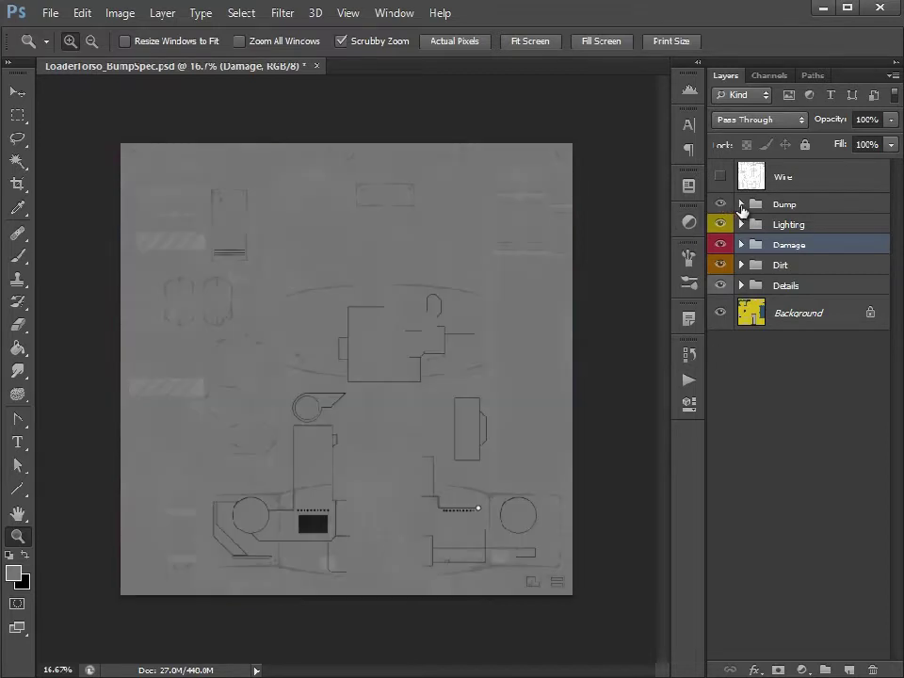
pyautogui.click(742, 204)
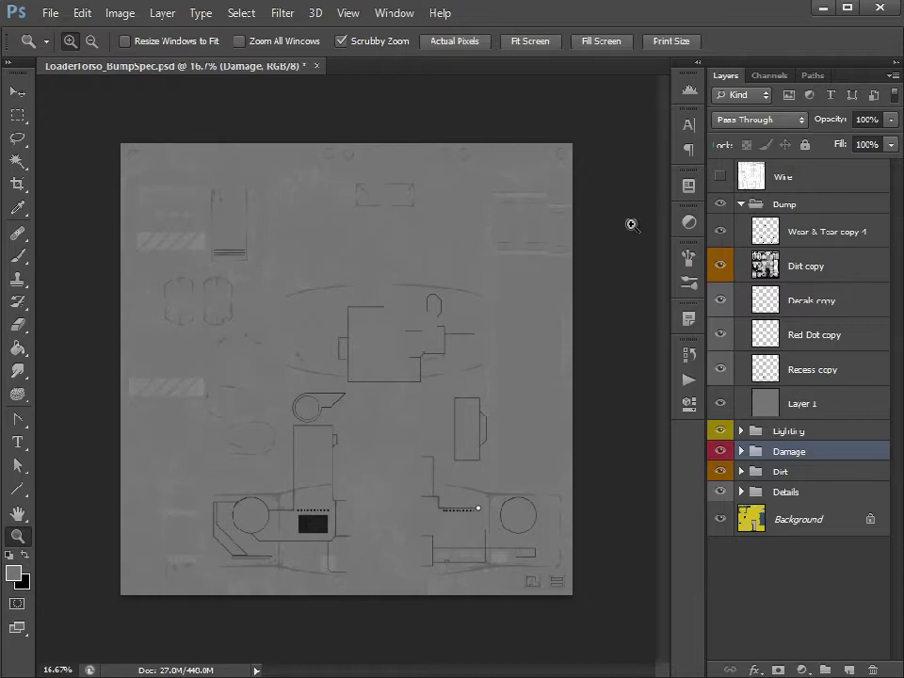
pyautogui.click(766, 403)
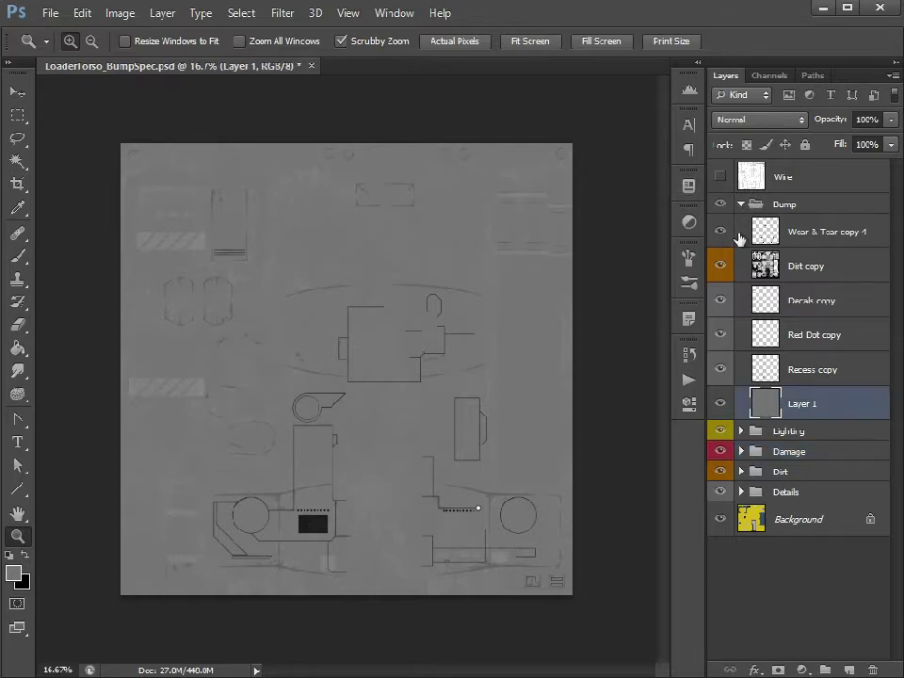
pyautogui.click(742, 204)
pyautogui.click(721, 203)
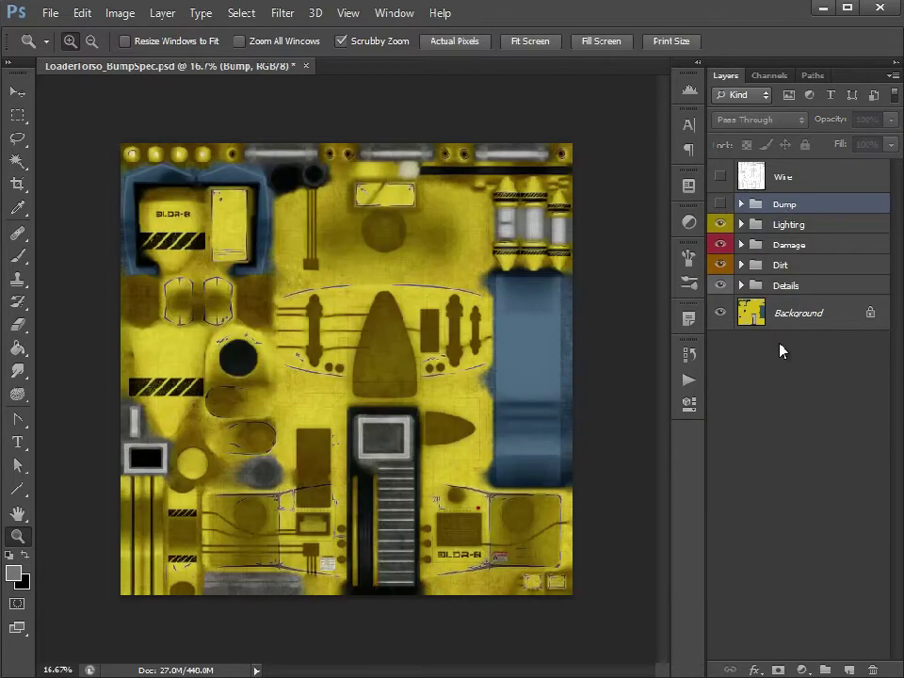
# Step: Duplicate the Background layer and move the copy above the Bump group, just under Wire
pyautogui.moveTo(758, 319); pyautogui.dragTo(849, 671)
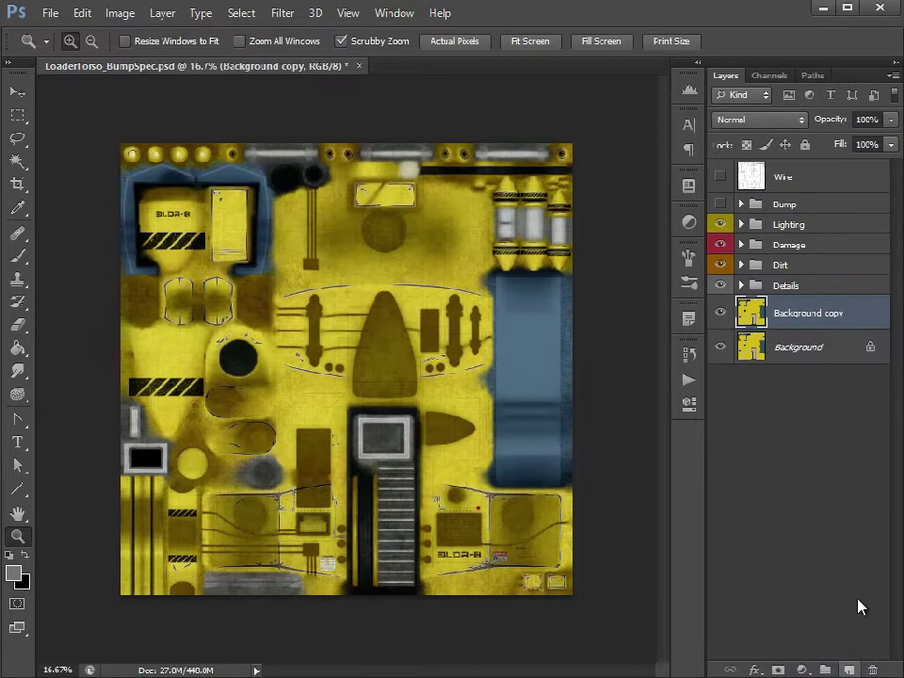
pyautogui.moveTo(803, 313); pyautogui.dragTo(807, 197)
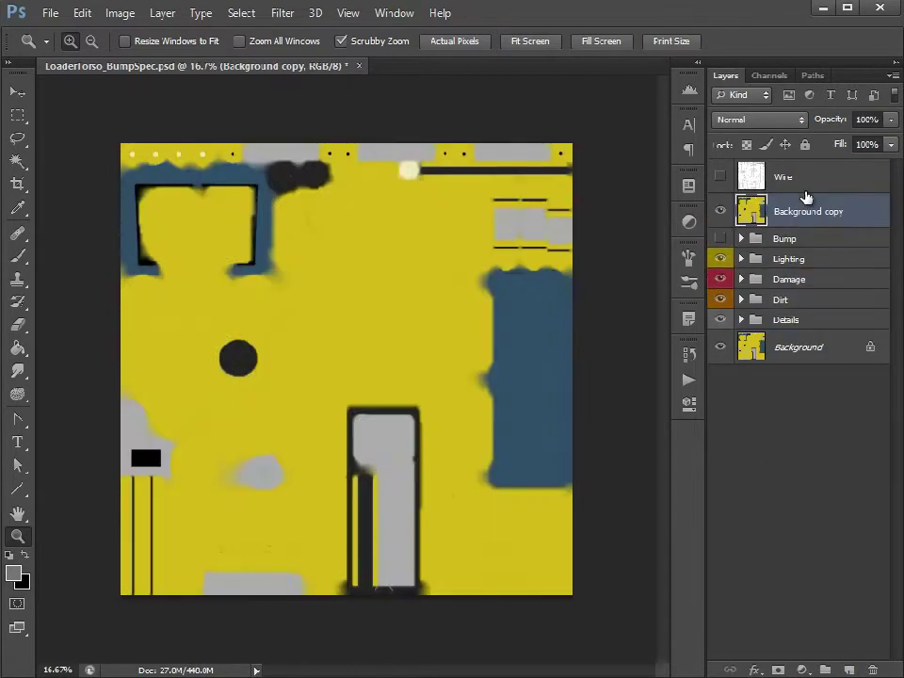
pyautogui.click(122, 14)
pyautogui.moveTo(138, 59)
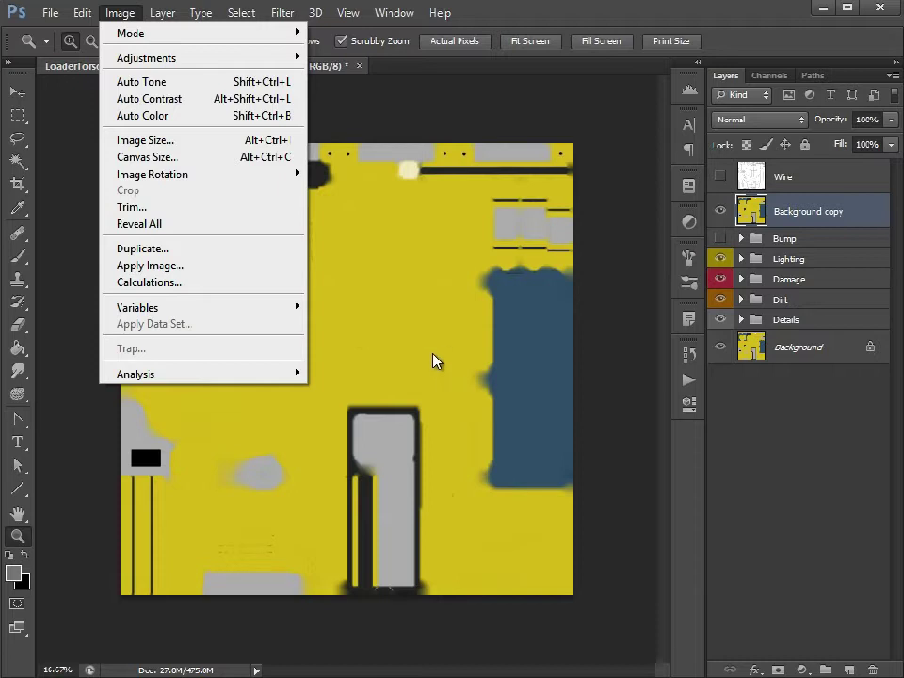
# Step: Desaturate the Background copy and lower its brightness to -150
pyautogui.moveTo(217, 58)
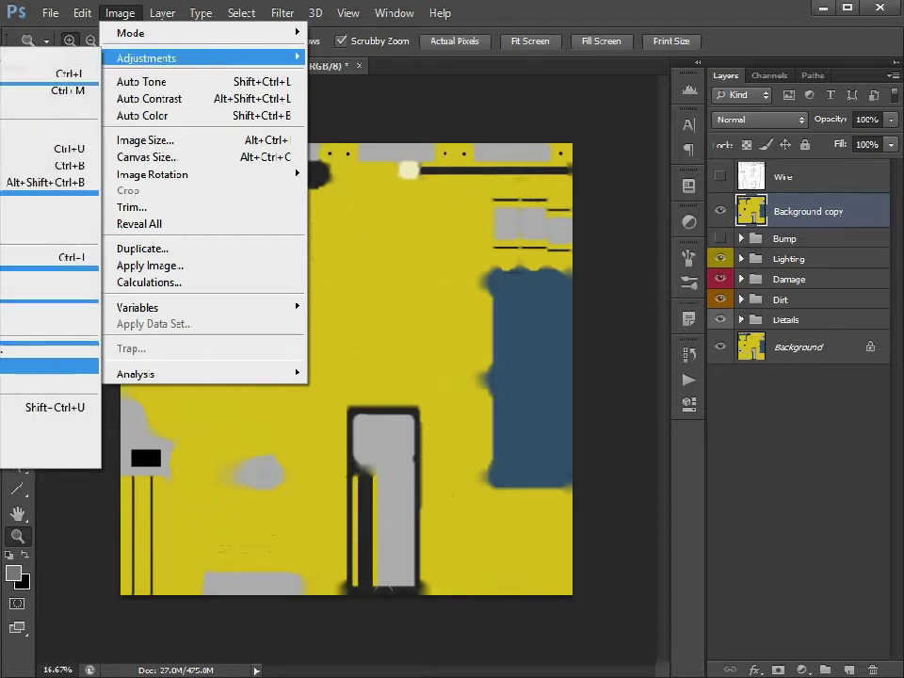
pyautogui.click(38, 406)
pyautogui.click(119, 12)
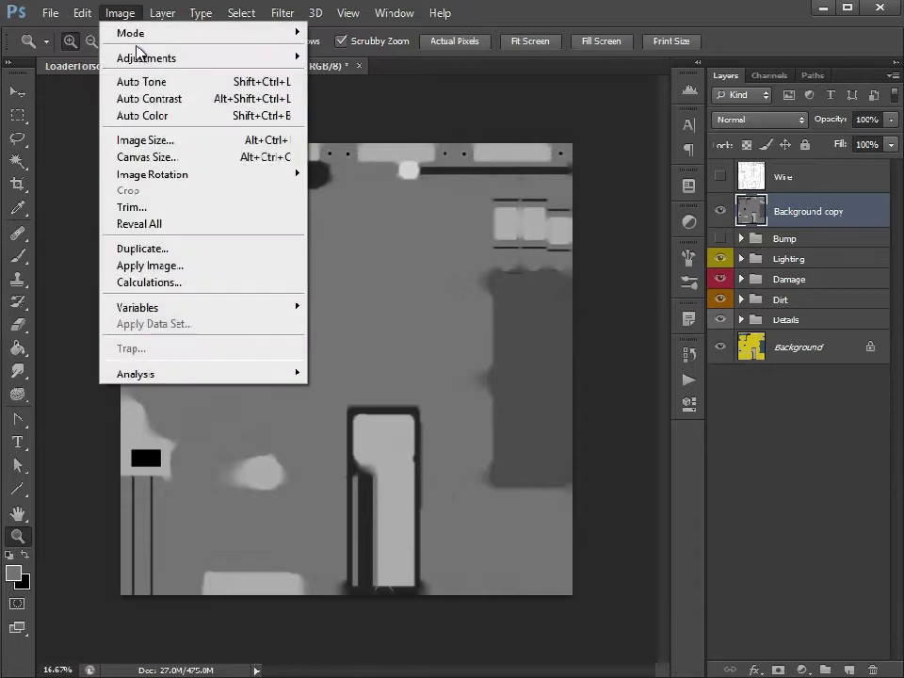
pyautogui.click(52, 60)
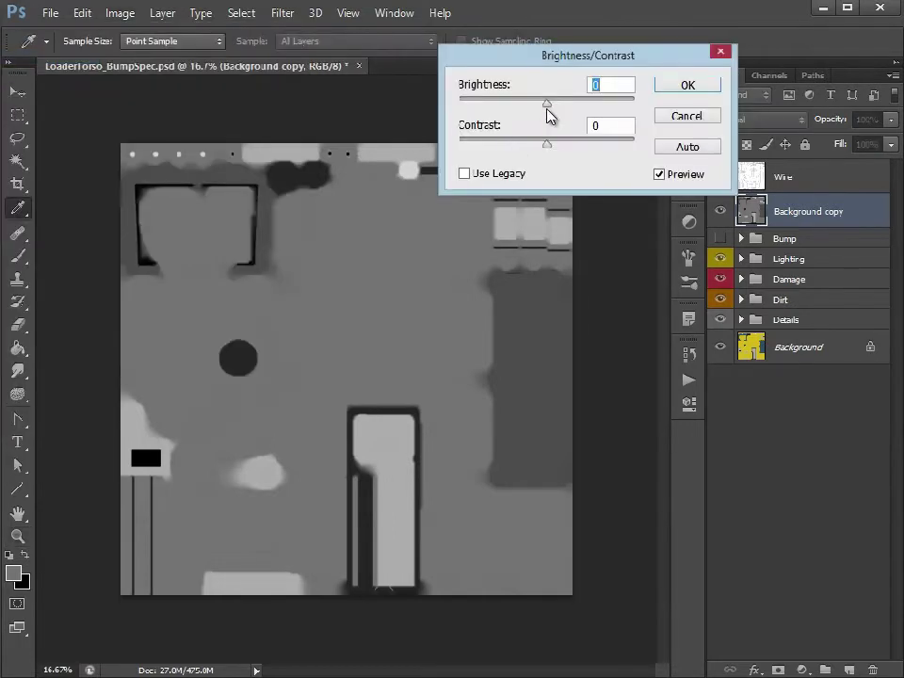
pyautogui.moveTo(549, 103); pyautogui.dragTo(382, 112)
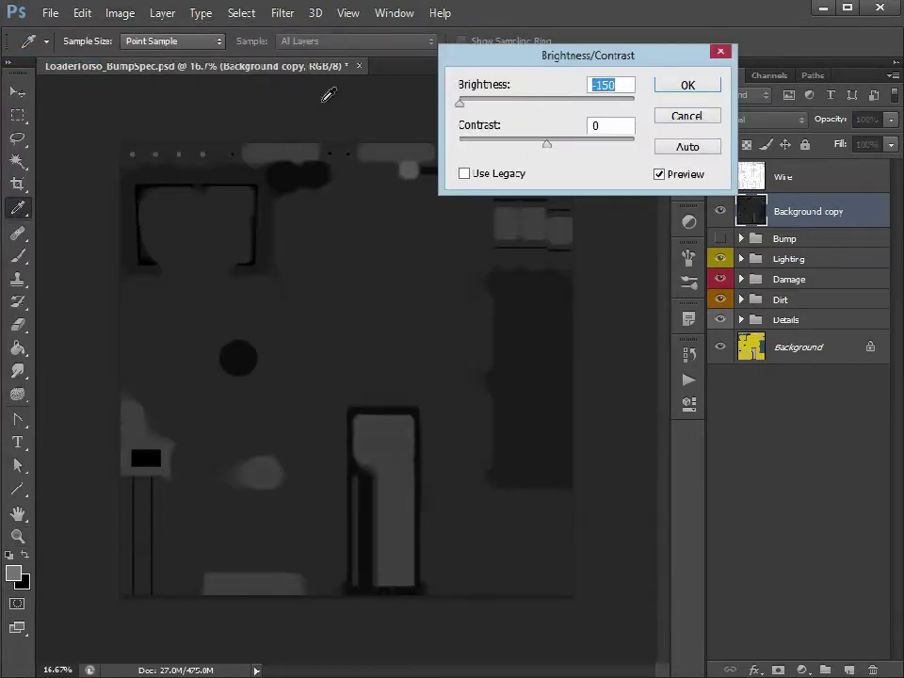
pyautogui.press('z')
pyautogui.click(689, 86)
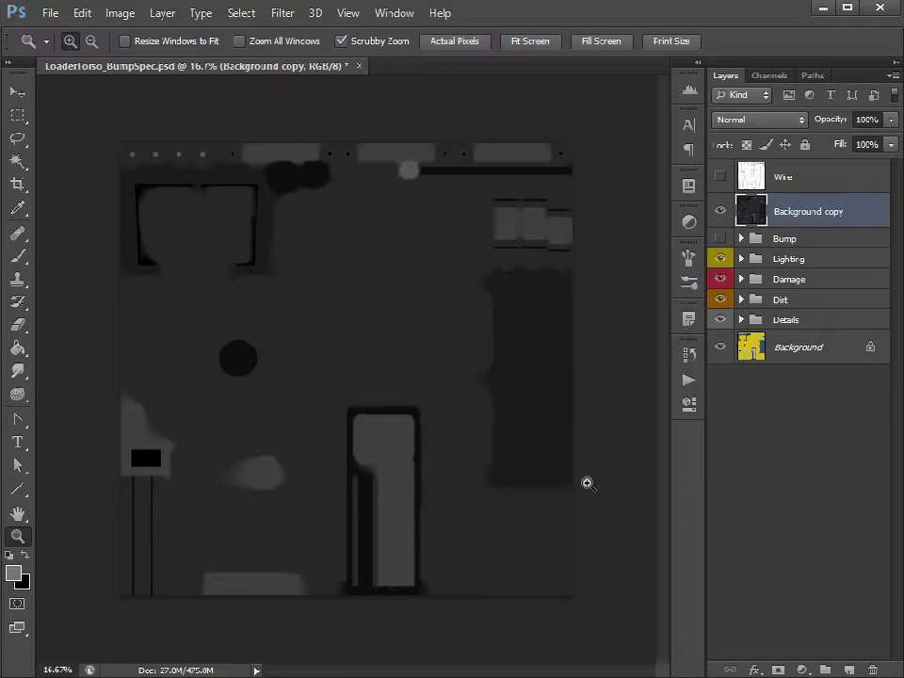
# Step: Duplicate the Recess layer from Details, move Recess copy 2 under Wire, and raise its opacity from 25% to 100%
pyautogui.click(741, 321)
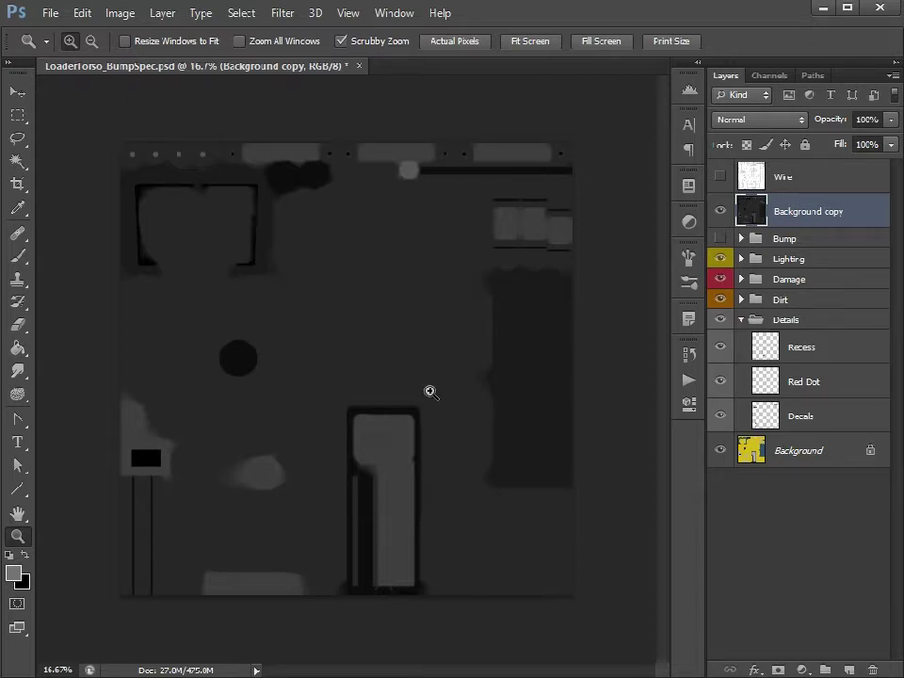
pyautogui.click(840, 354)
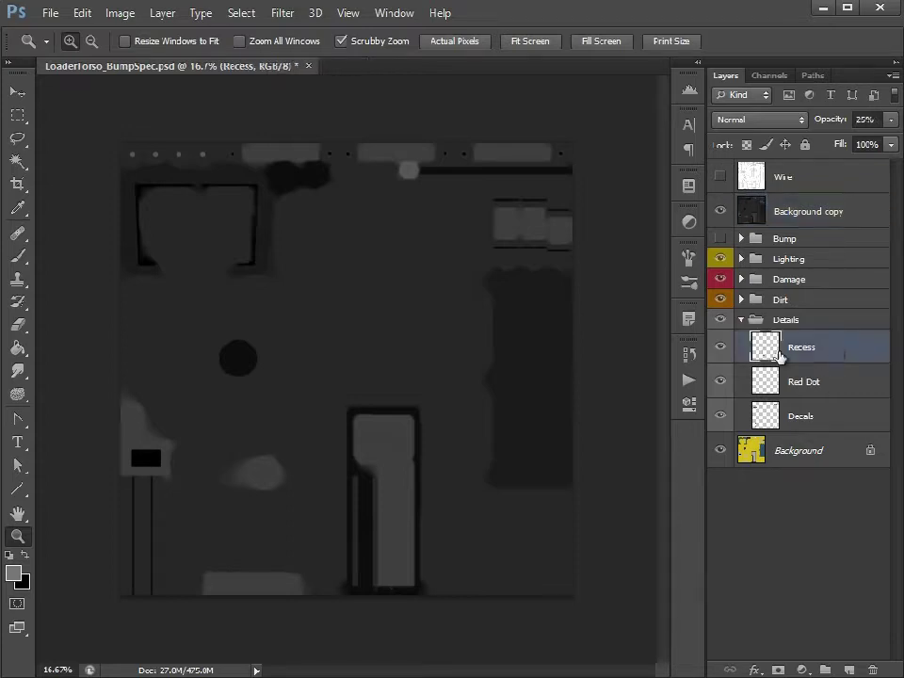
pyautogui.moveTo(842, 361); pyautogui.dragTo(848, 669)
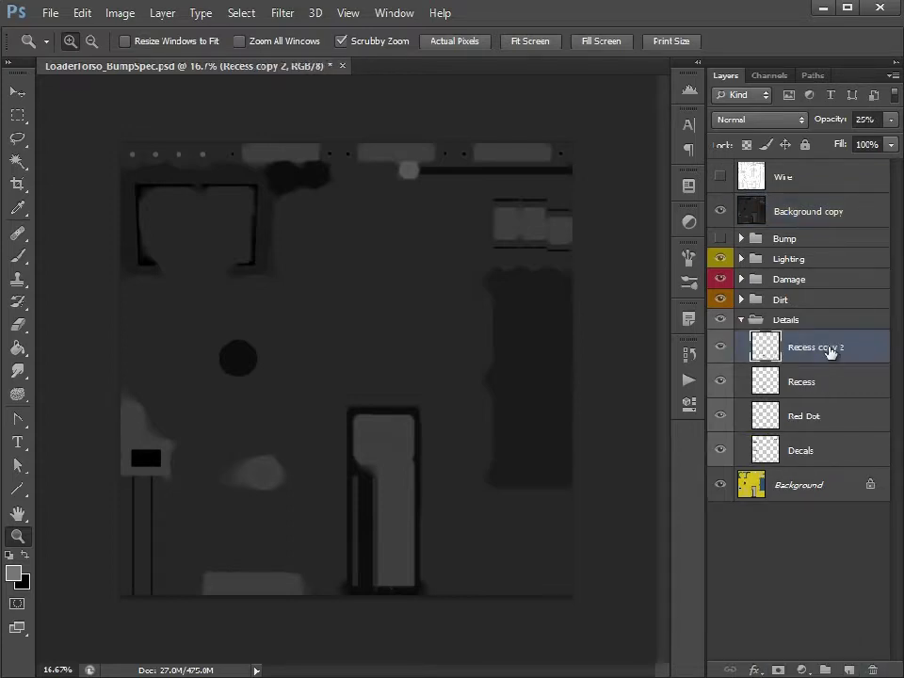
pyautogui.moveTo(773, 349); pyautogui.dragTo(825, 200)
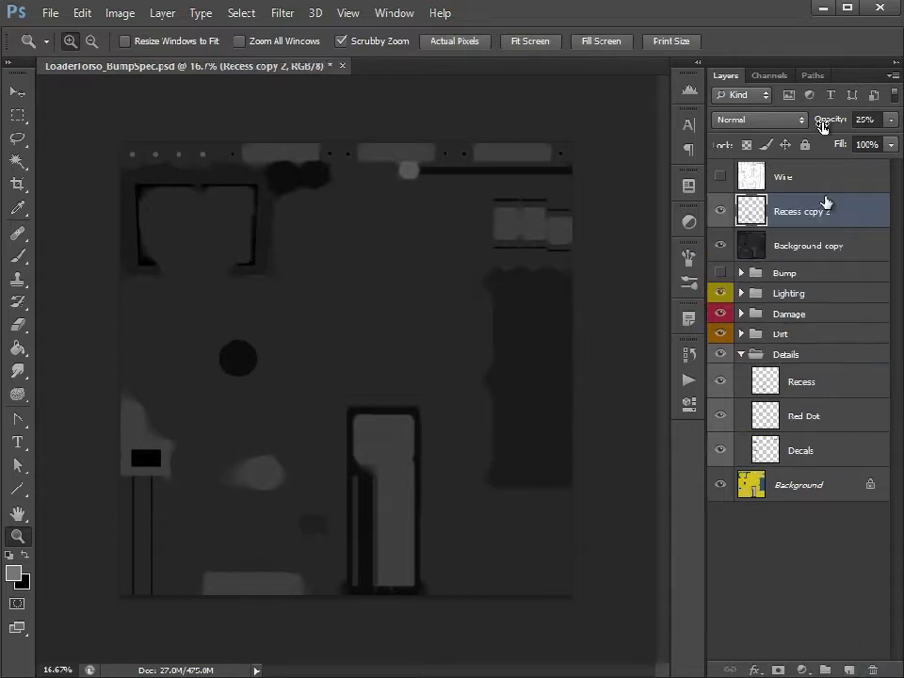
pyautogui.click(890, 119)
pyautogui.moveTo(826, 139); pyautogui.dragTo(896, 139)
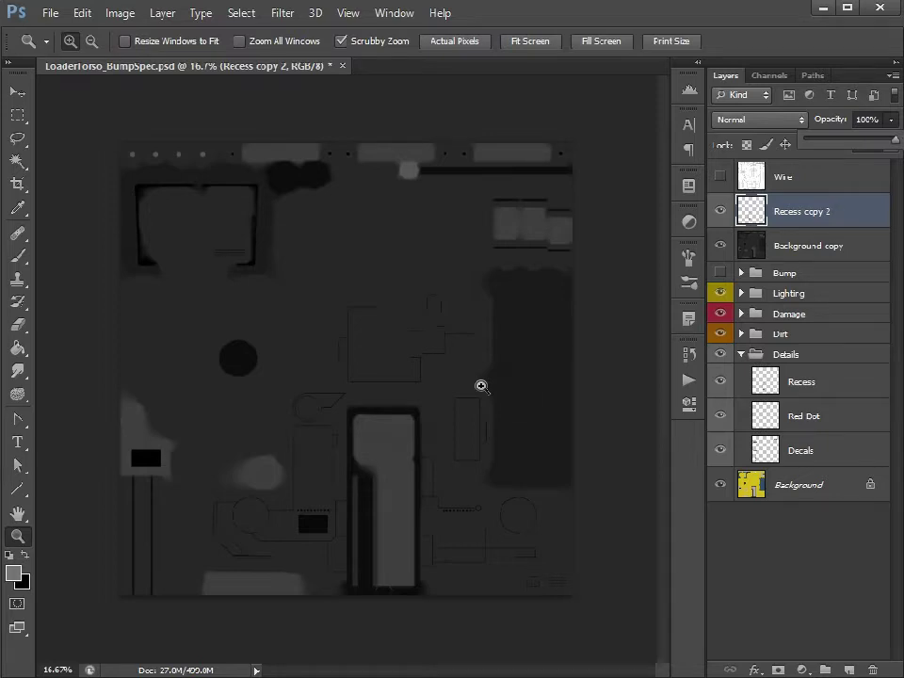
# Step: Duplicate the Dirt layer and place Dirt copy 2 above Recess copy 2 at 100% opacity
pyautogui.click(741, 355)
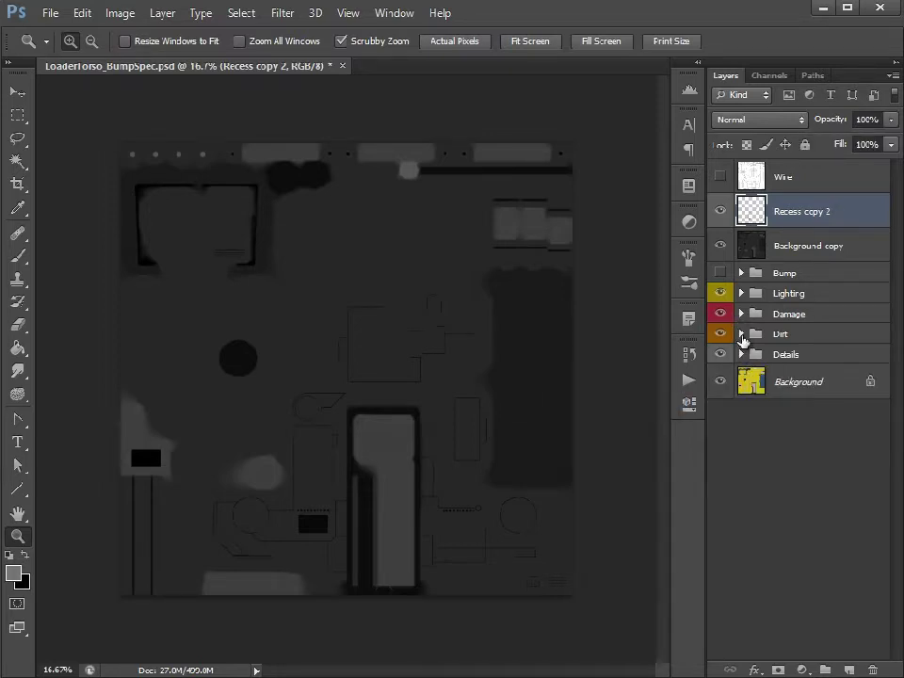
pyautogui.click(742, 335)
pyautogui.click(833, 397)
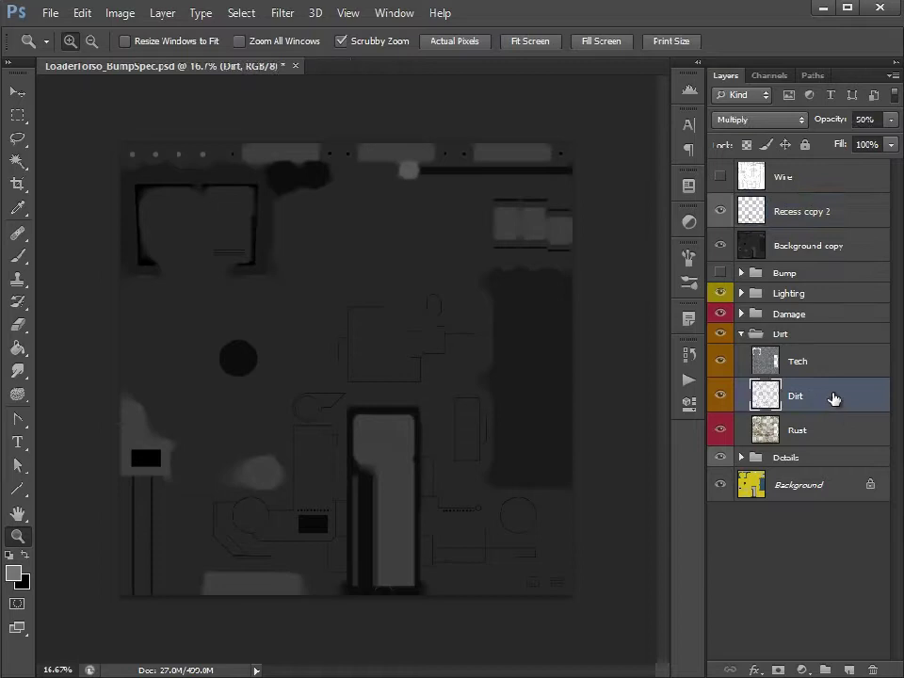
pyautogui.moveTo(810, 404); pyautogui.dragTo(847, 669)
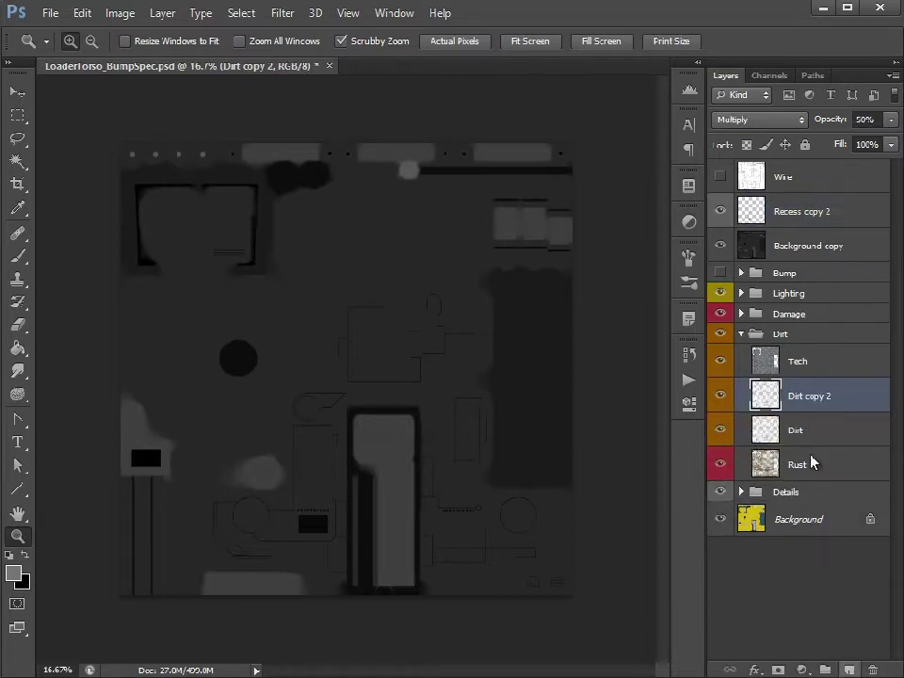
pyautogui.moveTo(823, 403); pyautogui.dragTo(801, 202)
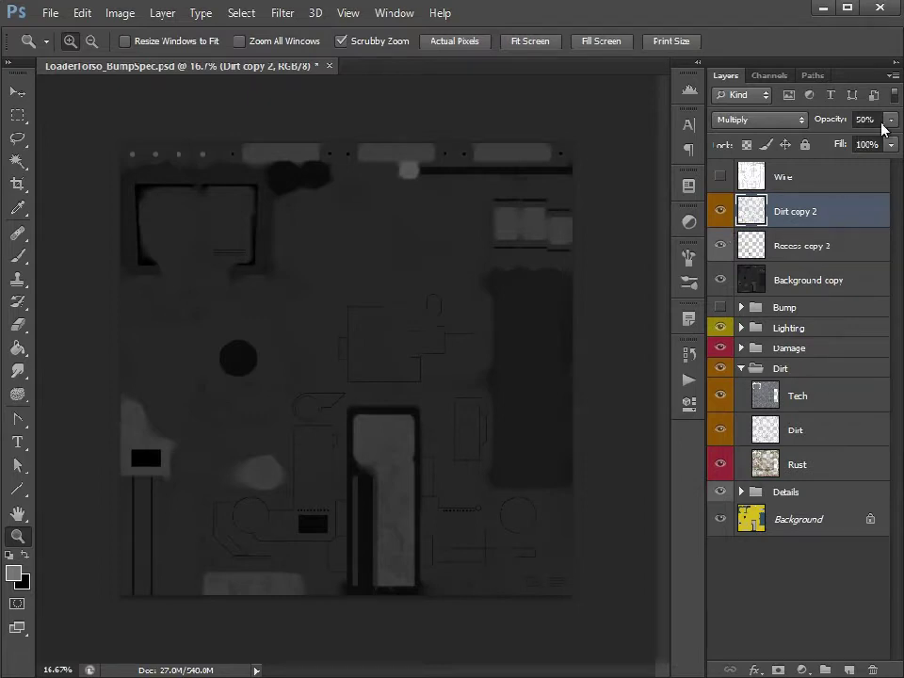
pyautogui.moveTo(890, 121); pyautogui.dragTo(902, 141)
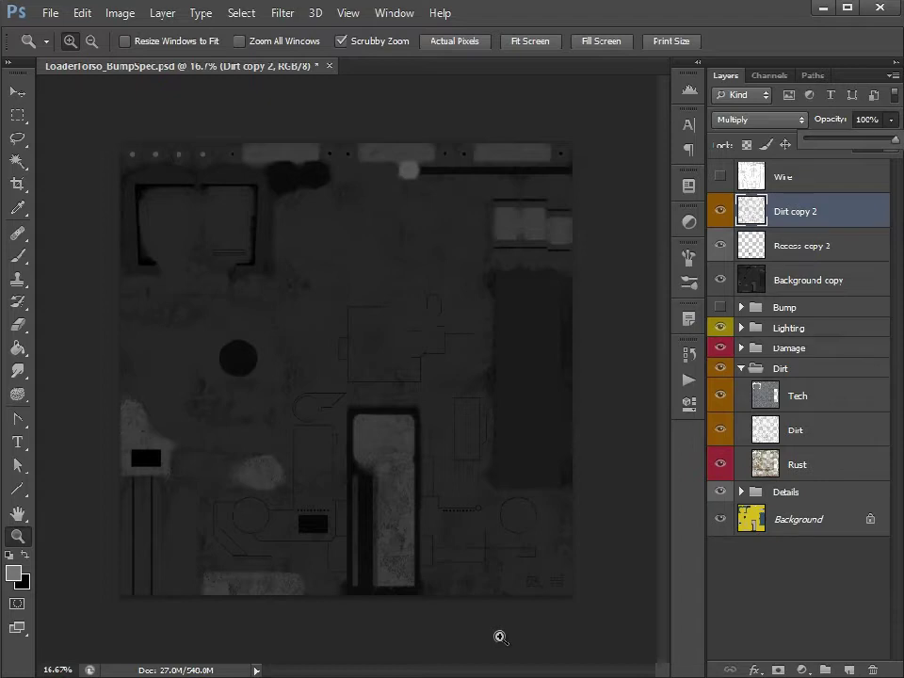
# Step: Pick the Rectangular Marquee, duplicate Wear & Tear copy 3, and move Wear & Tear copy 5 under Wire
pyautogui.click(18, 115)
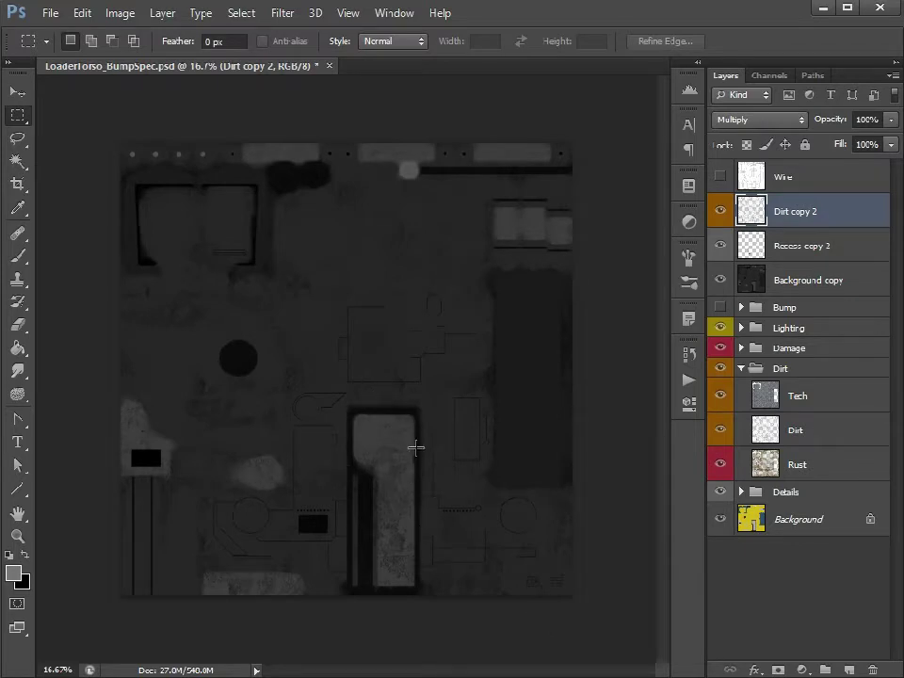
pyautogui.click(740, 368)
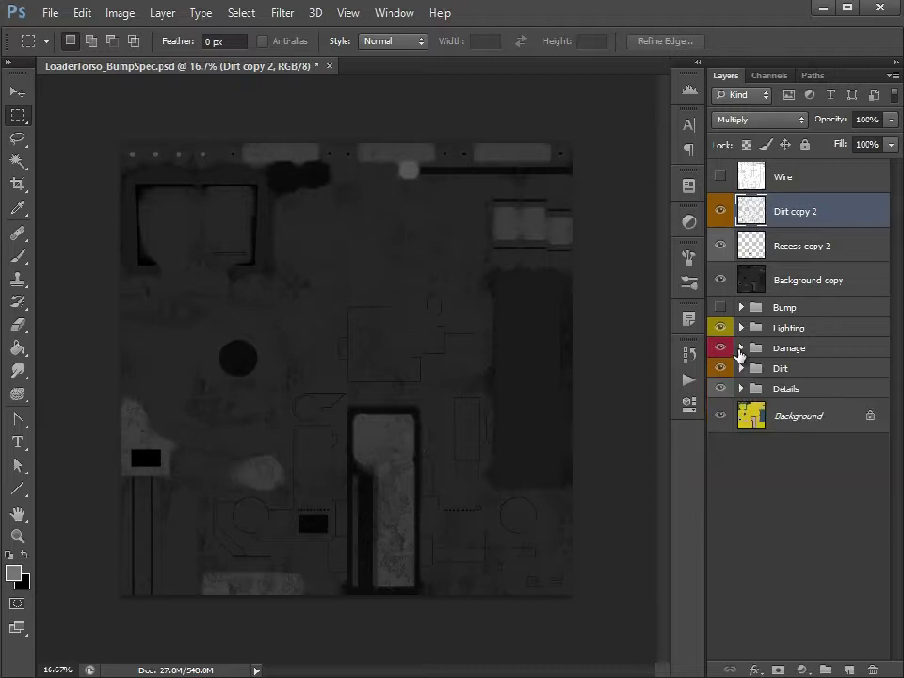
pyautogui.click(740, 348)
pyautogui.click(834, 487)
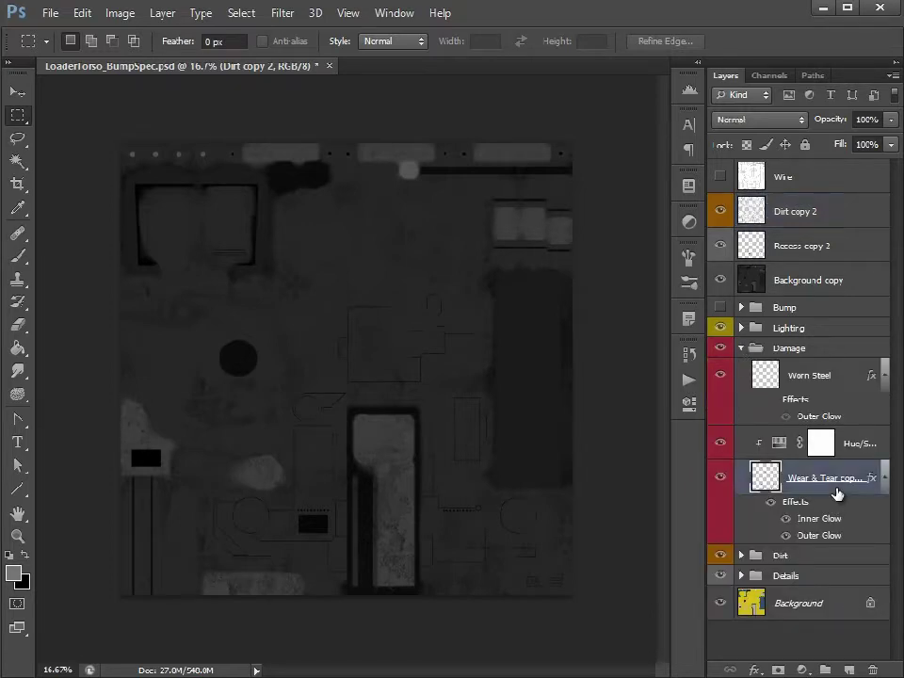
pyautogui.keyDown('alt'); pyautogui.moveTo(838, 468); pyautogui.dragTo(865, 548); pyautogui.keyUp('alt')
pyautogui.moveTo(785, 476); pyautogui.dragTo(836, 198)
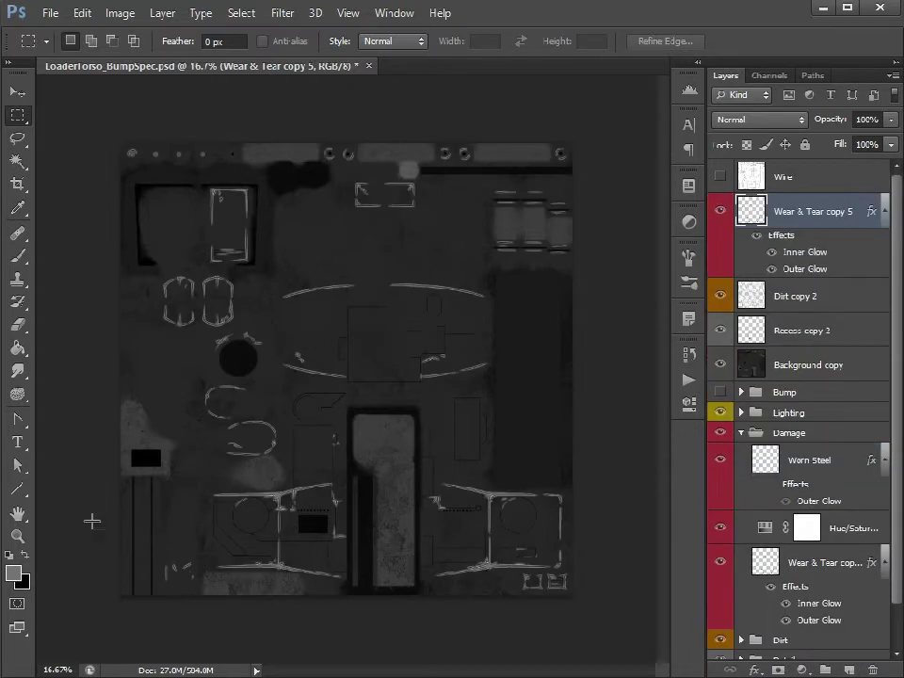
# Step: Zoom in on the cracks at the texture's lower right and toggle their Inner Glow
pyautogui.click(21, 540)
pyautogui.click(533, 593)
pyautogui.click(519, 536)
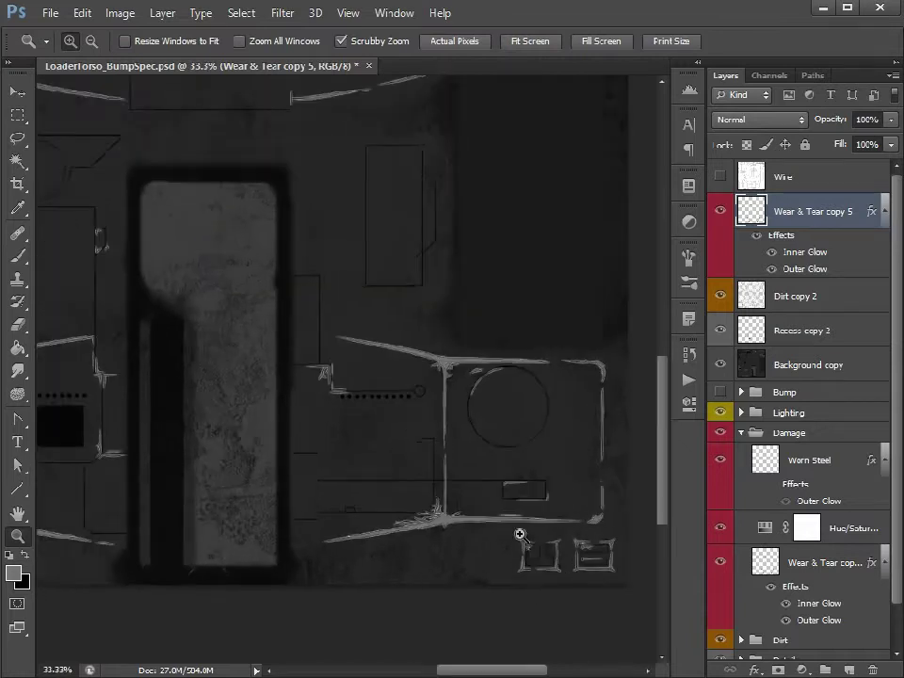
pyautogui.click(520, 535)
pyautogui.click(460, 518)
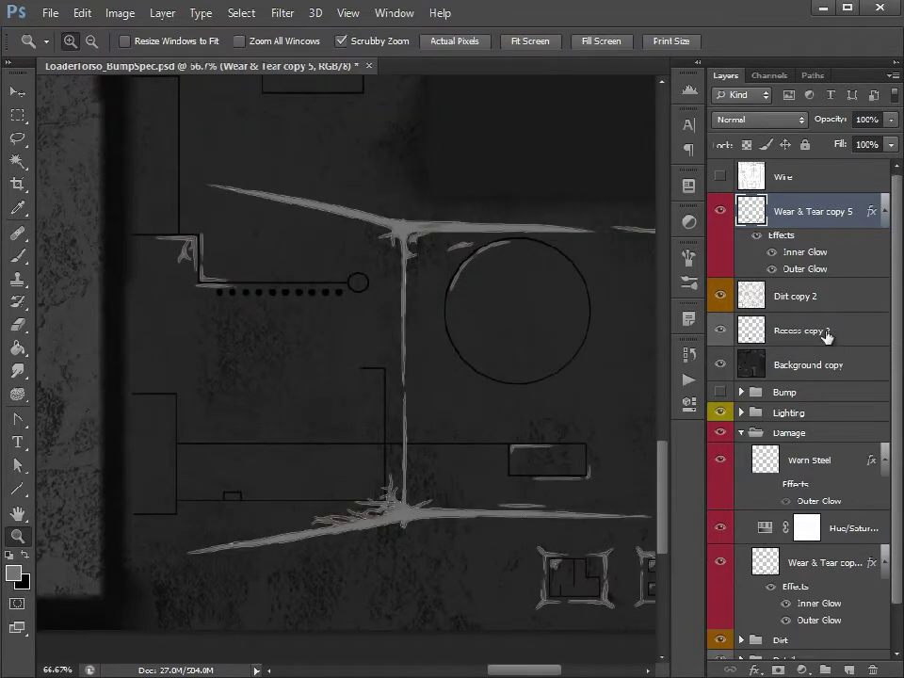
pyautogui.click(773, 252)
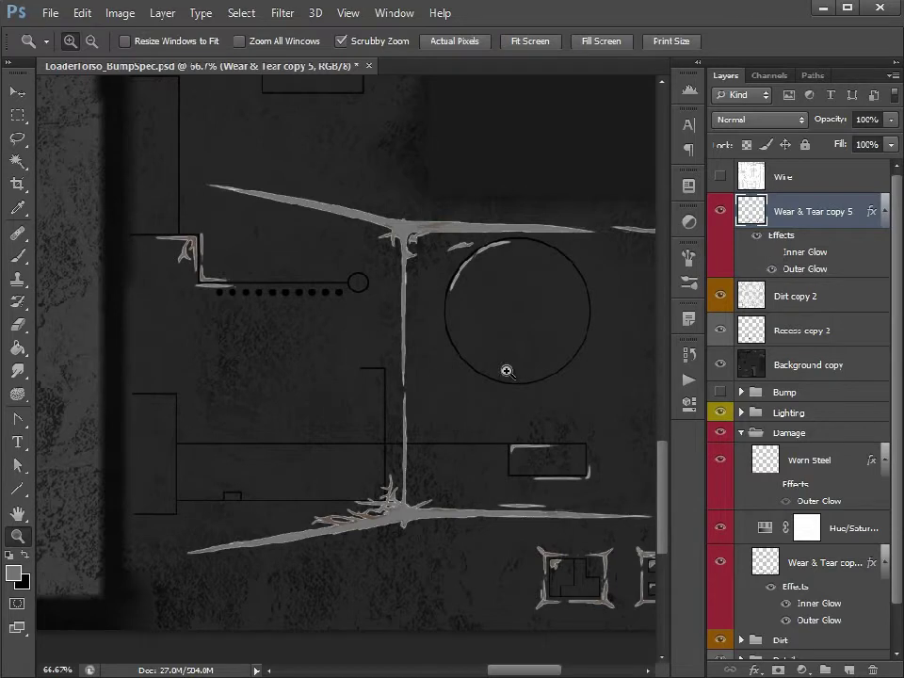
# Step: Give Wear & Tear copy 5 a Normal-blend black outer glow
pyautogui.doubleClick(806, 270)
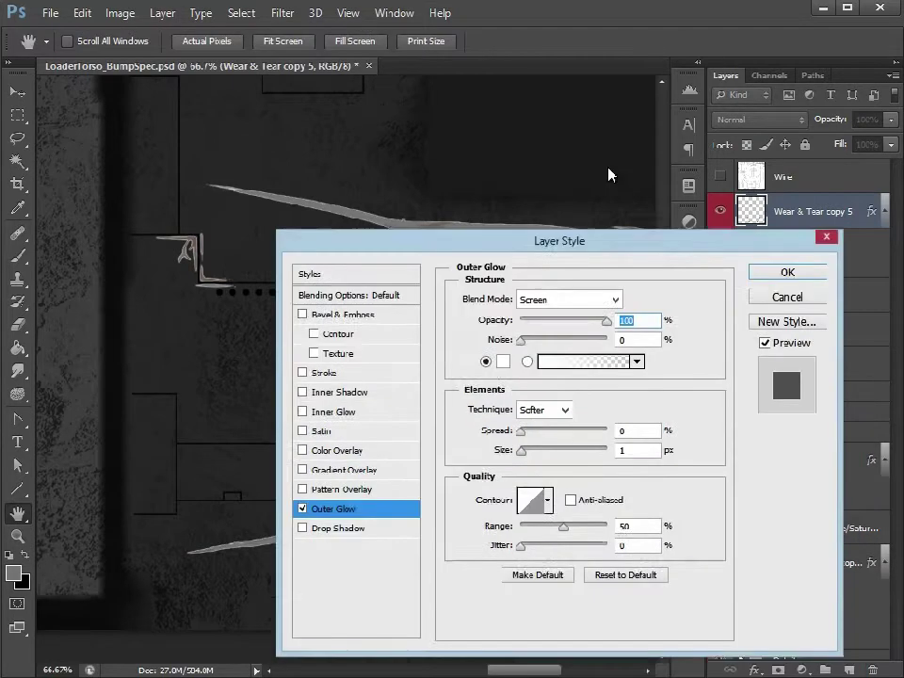
pyautogui.click(565, 201)
pyautogui.click(563, 222)
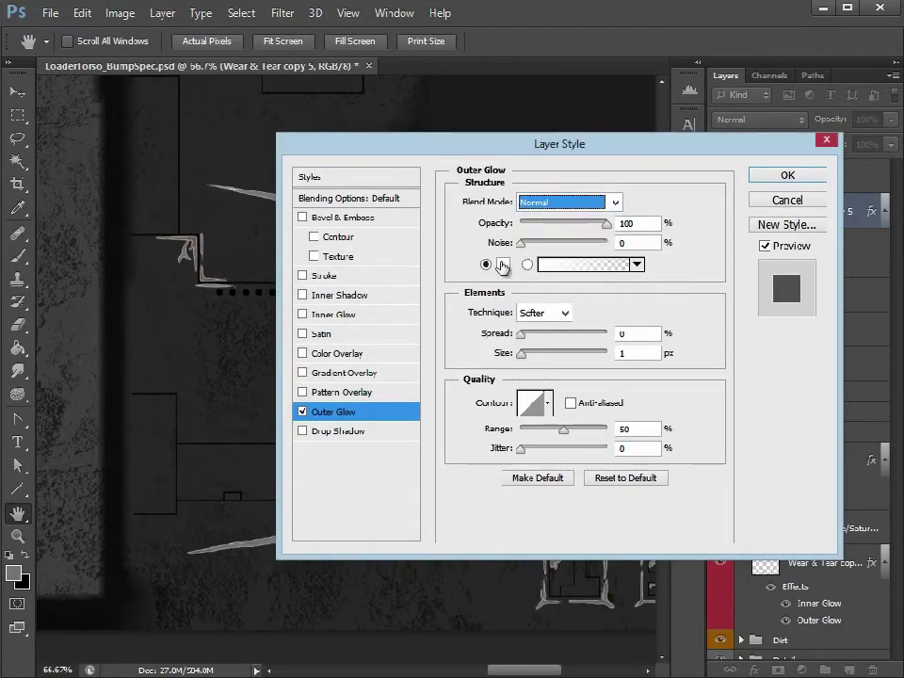
pyautogui.click(502, 267)
pyautogui.moveTo(415, 275); pyautogui.dragTo(422, 442)
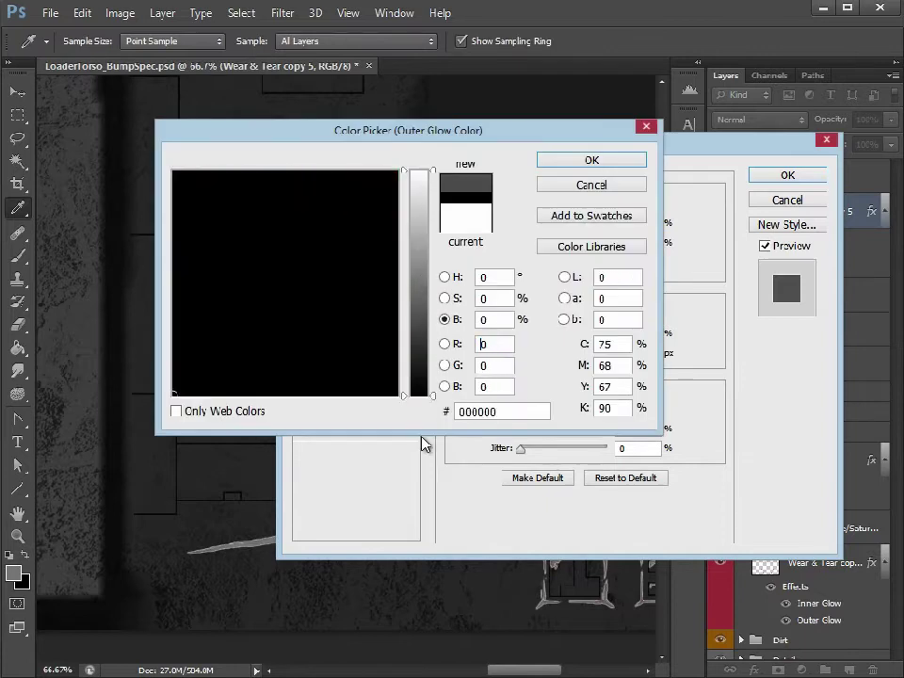
pyautogui.click(573, 165)
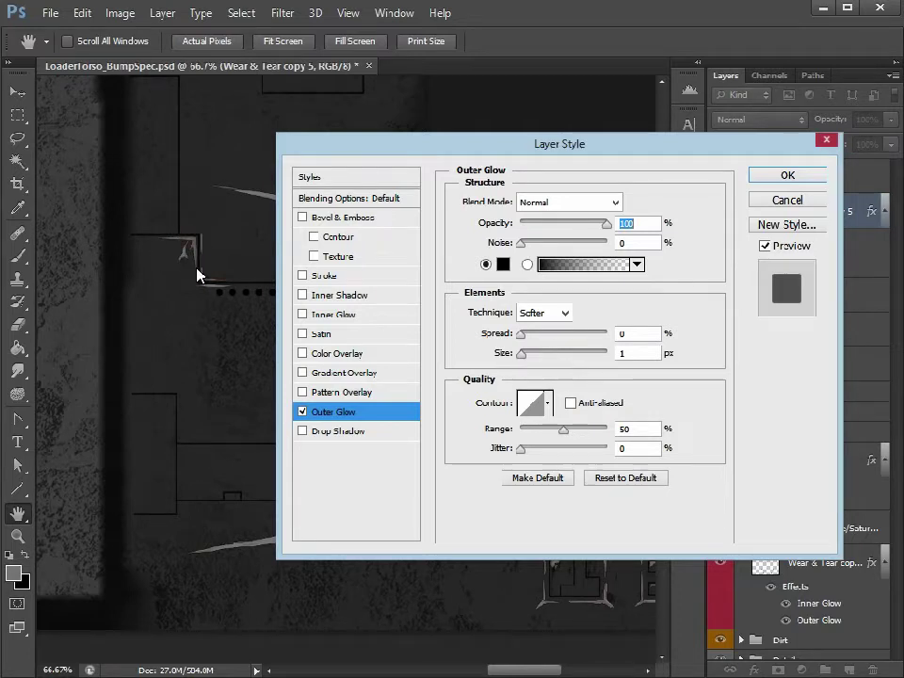
pyautogui.click(787, 175)
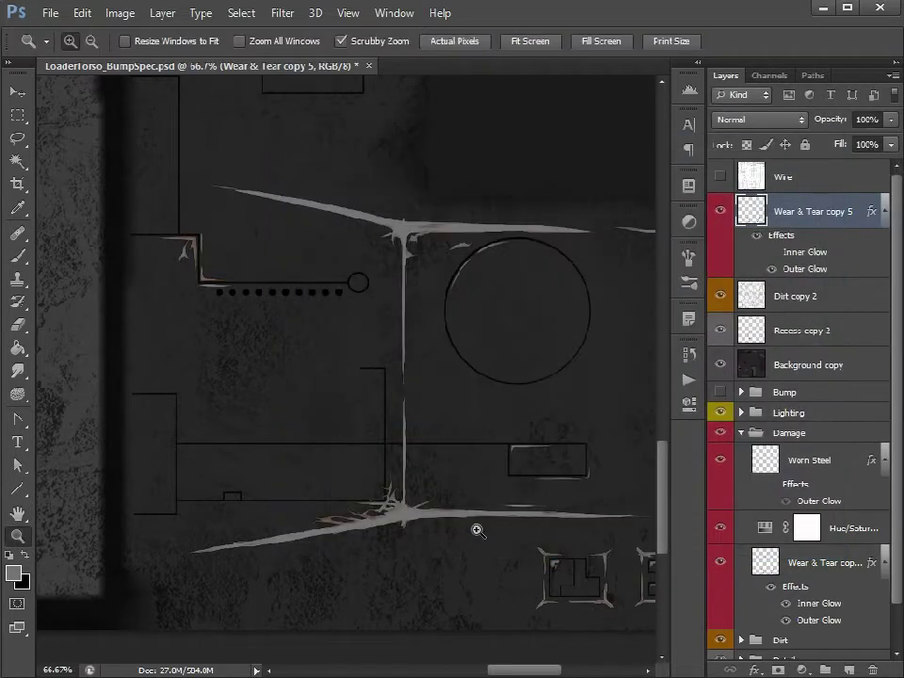
# Step: Apply legacy Brightness/Contrast to the Wear & Tear copy 5 cracks: brightness 100, contrast -100
pyautogui.click(120, 12)
pyautogui.moveTo(131, 58)
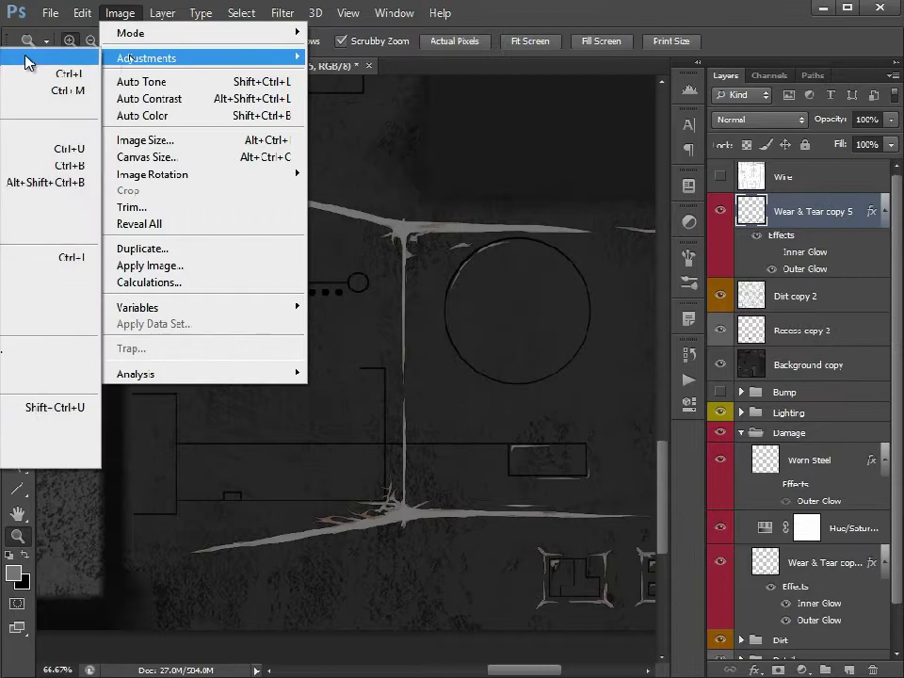
pyautogui.click(25, 58)
pyautogui.click(523, 173)
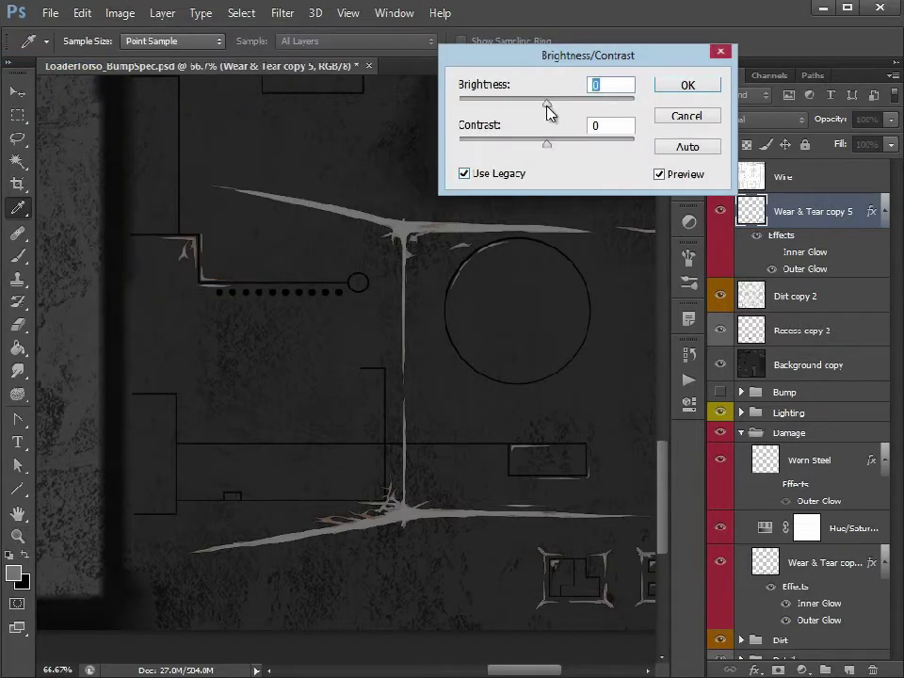
pyautogui.moveTo(547, 106); pyautogui.dragTo(640, 103)
pyautogui.moveTo(546, 146); pyautogui.dragTo(386, 142)
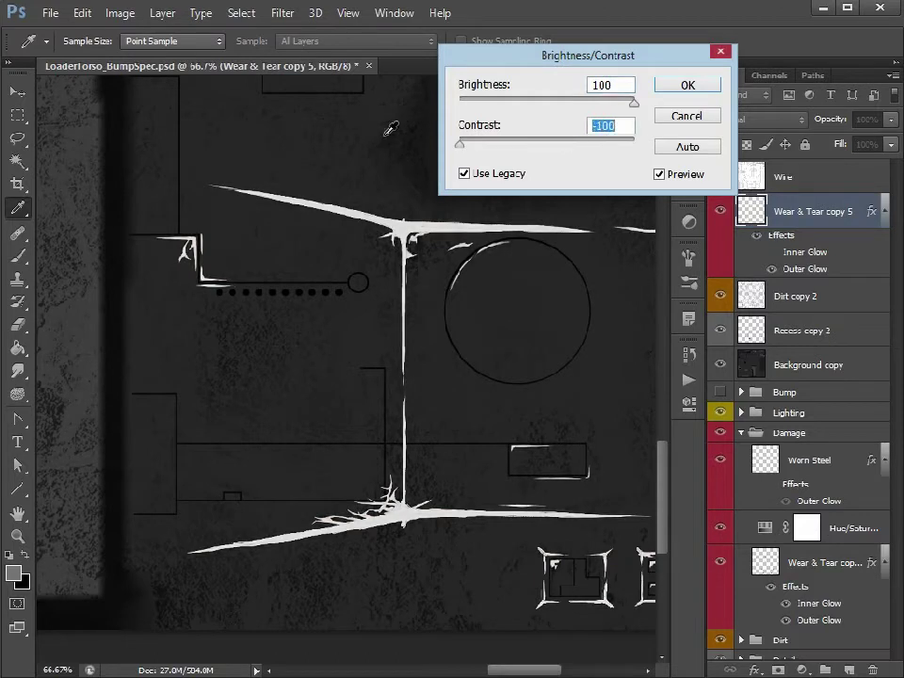
pyautogui.click(694, 88)
pyautogui.press('z')
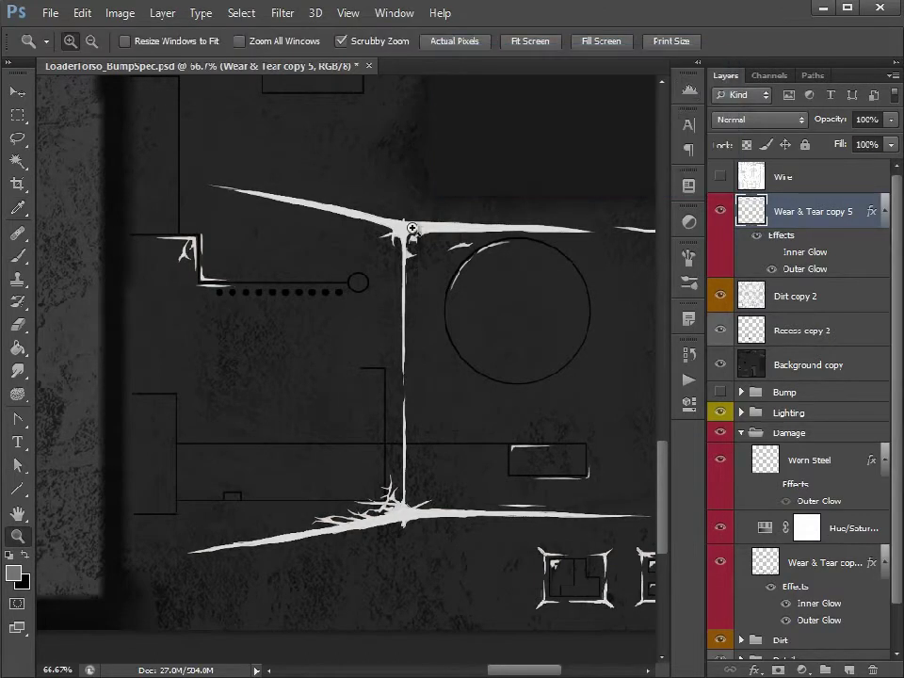
# Step: Zoom out to 16.67% to view the entire torso texture sheet
pyautogui.keyDown('alt'); pyautogui.click(420, 312); pyautogui.keyUp('alt')
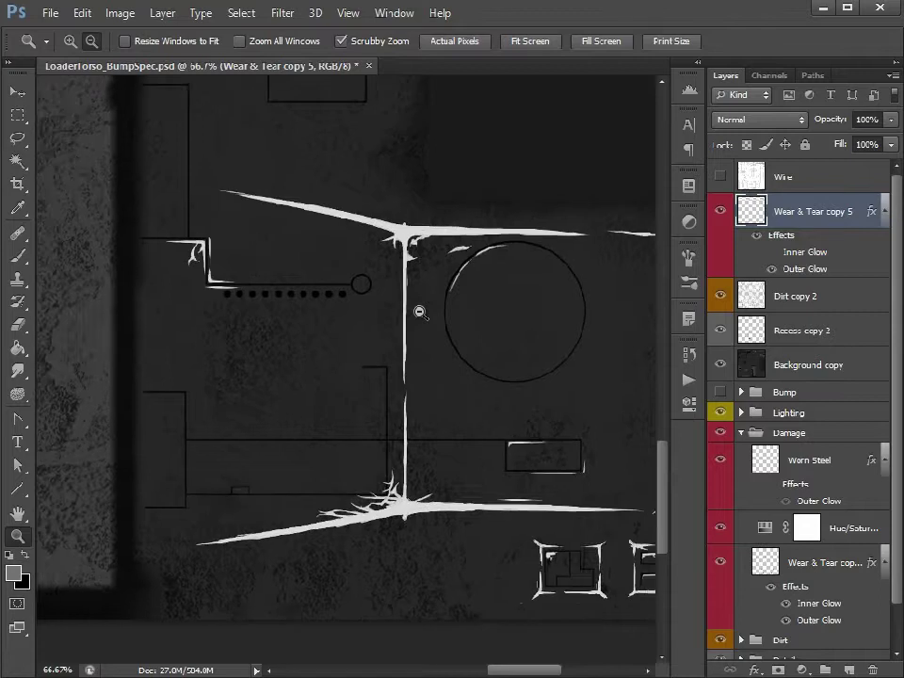
pyautogui.keyDown('alt'); pyautogui.click(420, 312); pyautogui.keyUp('alt')
pyautogui.keyDown('alt'); pyautogui.click(414, 309); pyautogui.keyUp('alt')
pyautogui.keyDown('alt'); pyautogui.click(417, 309); pyautogui.keyUp('alt')
pyautogui.keyDown('alt'); pyautogui.click(410, 323); pyautogui.keyUp('alt')
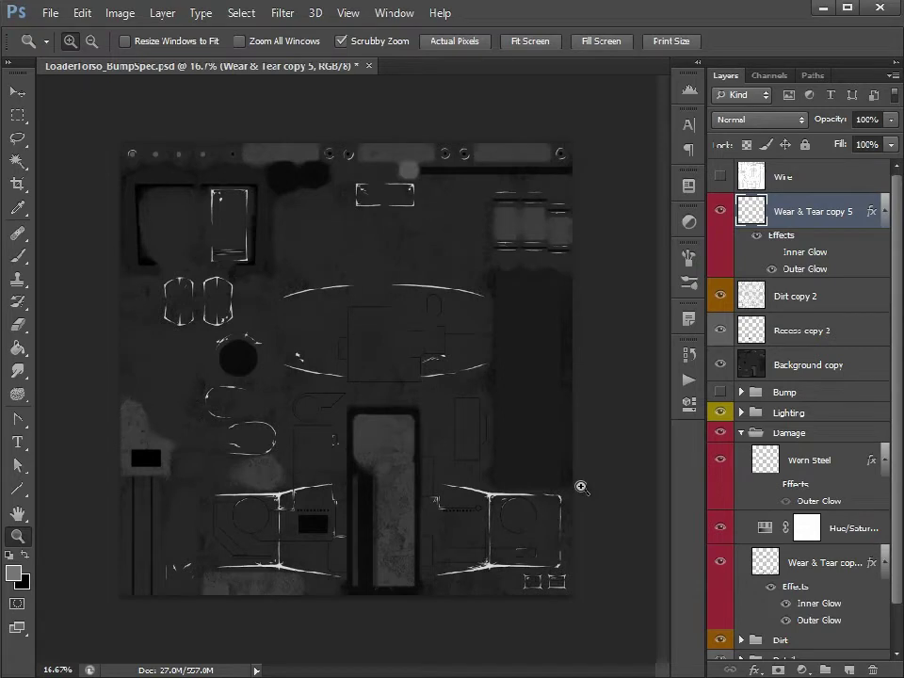
# Step: Lower Wear & Tear copy 5's opacity, collapse the Damage group, and bring in LoaderTorso_01_Spec.tga
pyautogui.click(890, 119)
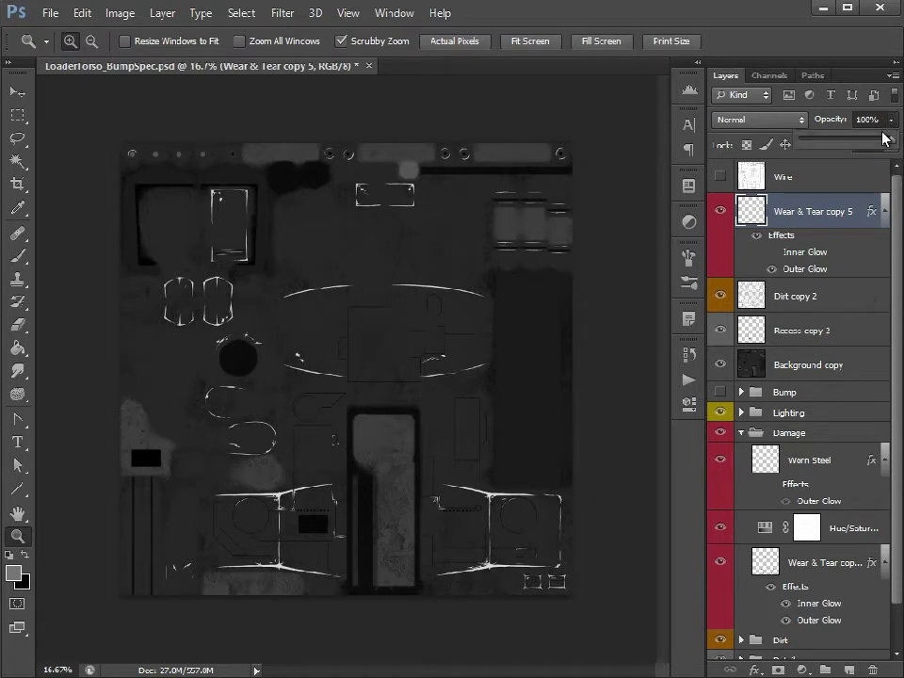
pyautogui.moveTo(886, 139)
pyautogui.mouseDown()
pyautogui.moveTo(834, 145)
pyautogui.moveTo(898, 145)
pyautogui.mouseUp()
pyautogui.click(741, 433)
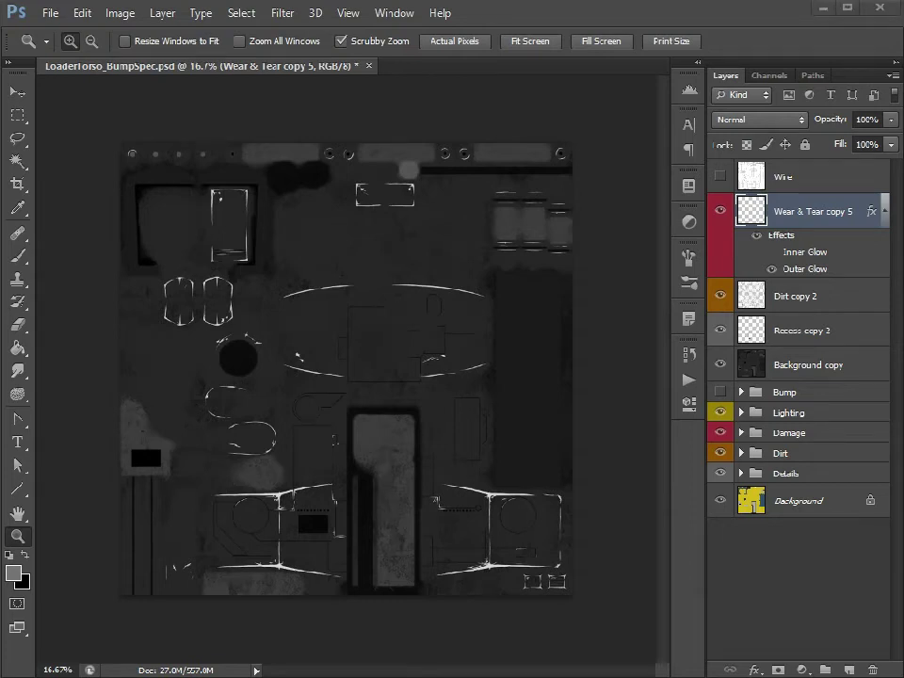
pyautogui.moveTo(360, 2); pyautogui.dragTo(537, 74)
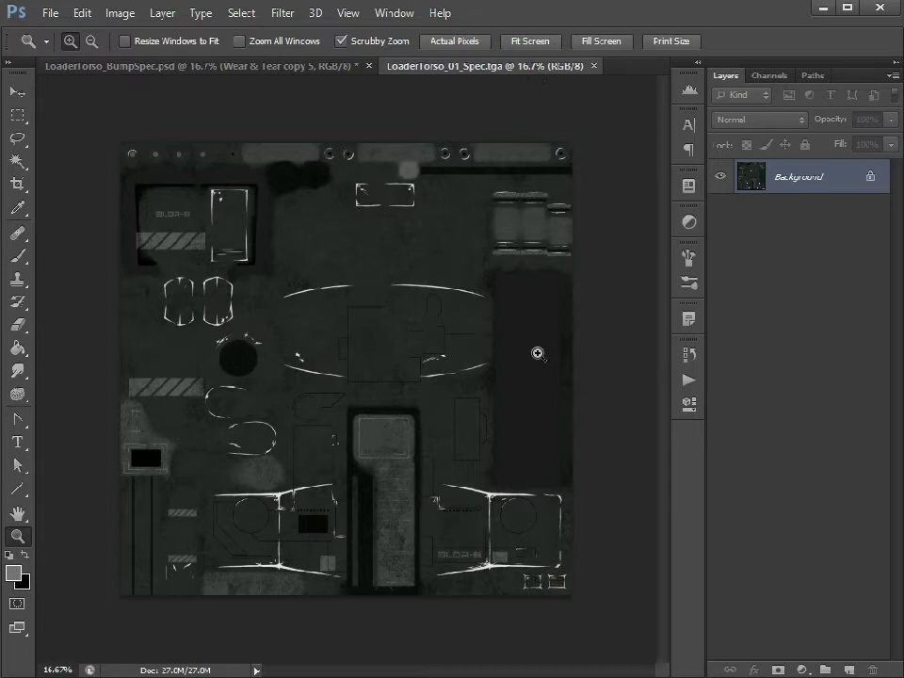
pyautogui.click(303, 68)
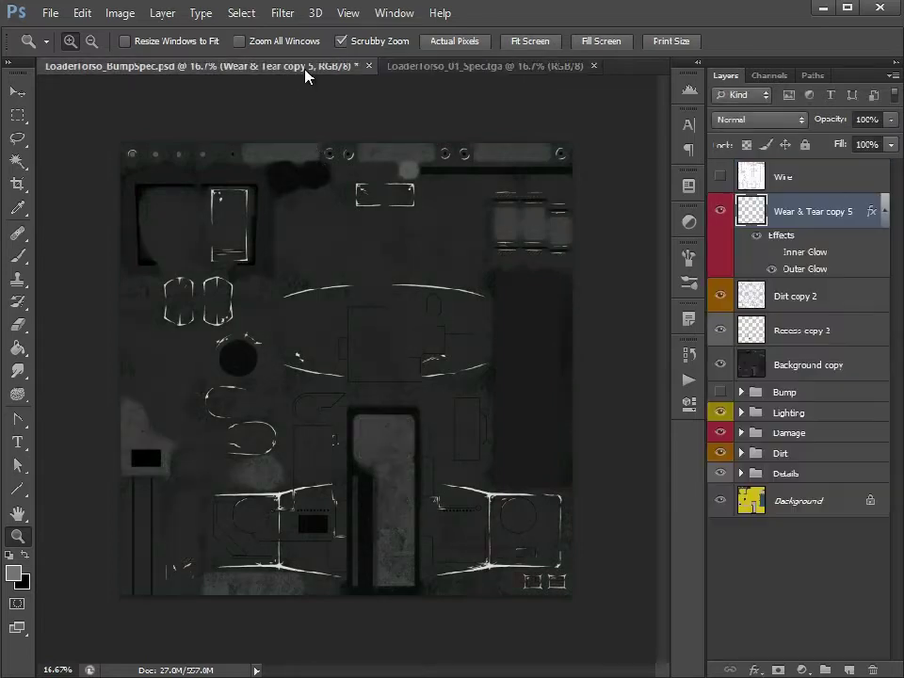
pyautogui.click(435, 67)
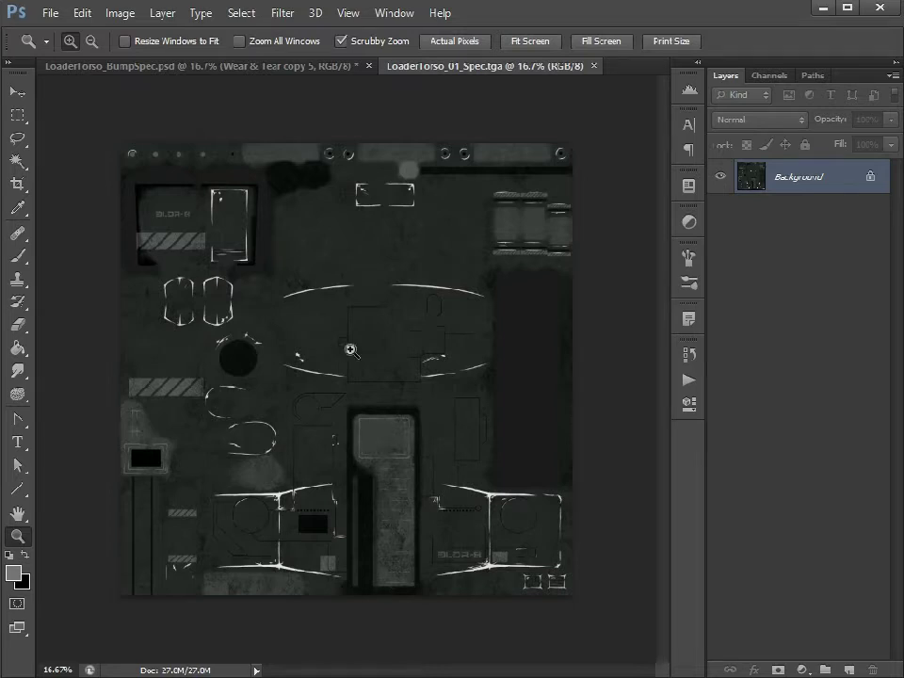
pyautogui.click(594, 65)
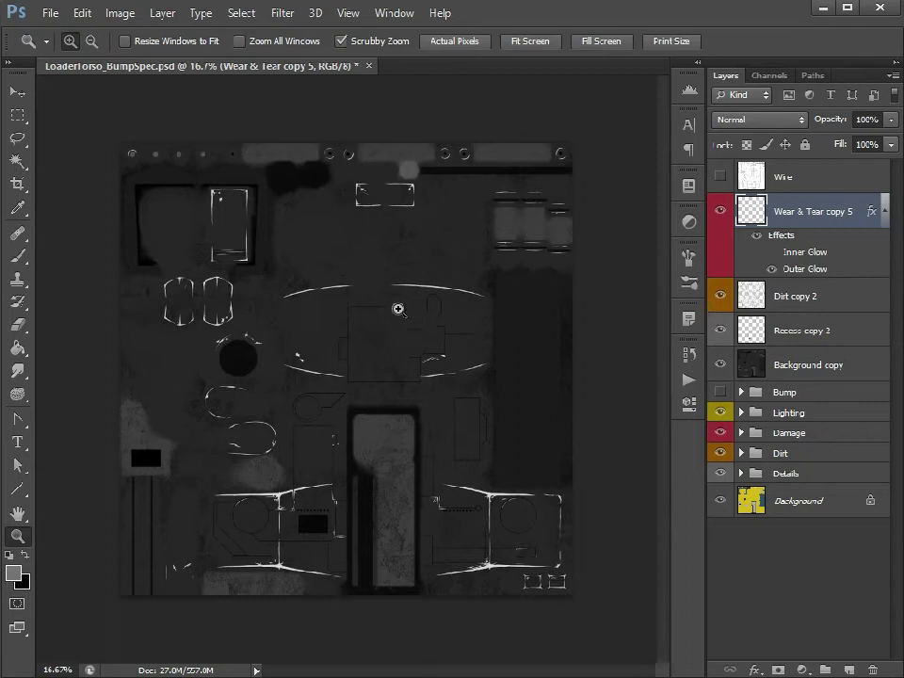
# Step: Group the four specular layers into a new group named Specular
pyautogui.keyDown('shift'); pyautogui.click(779, 363); pyautogui.keyUp('shift')
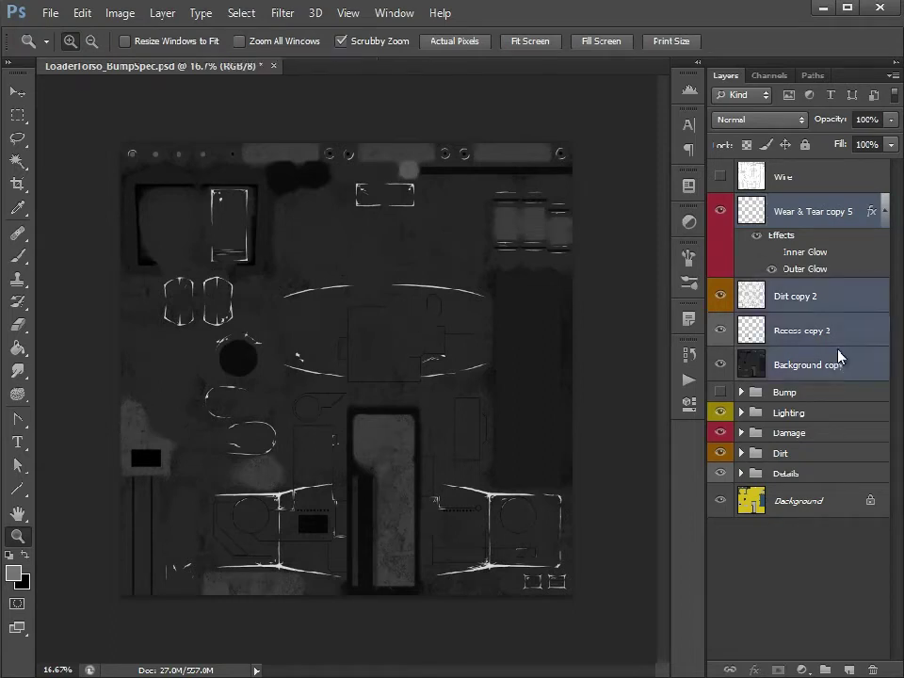
pyautogui.click(892, 76)
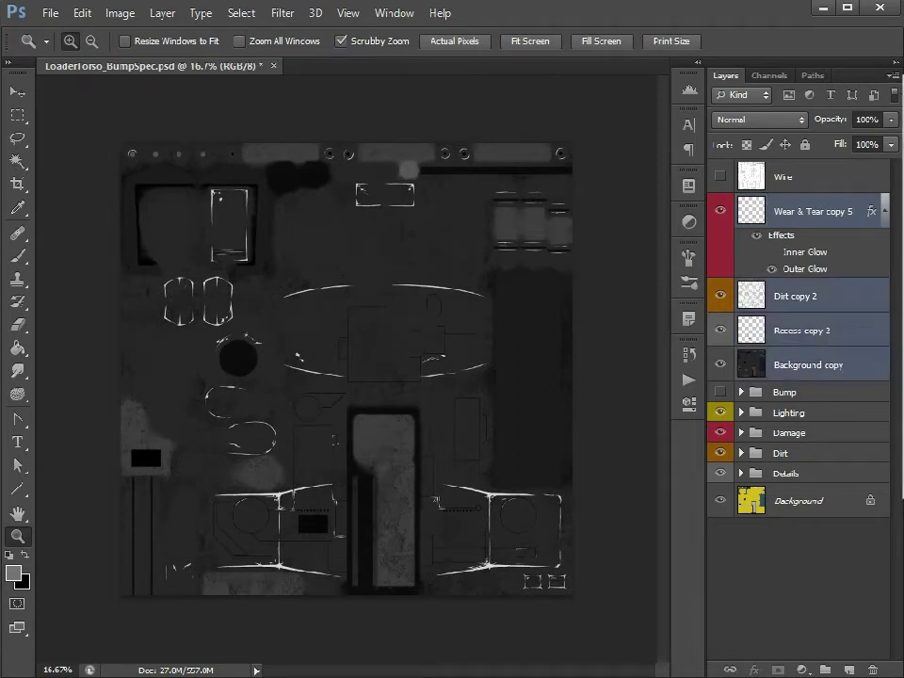
pyautogui.click(665, 179)
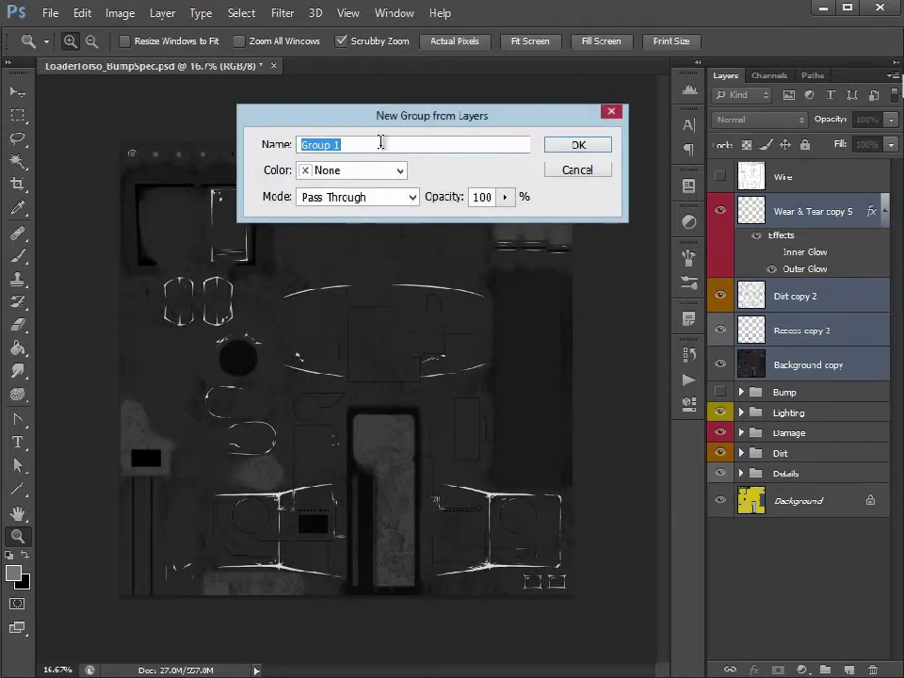
pyautogui.write('Specular')
pyautogui.press('Return')
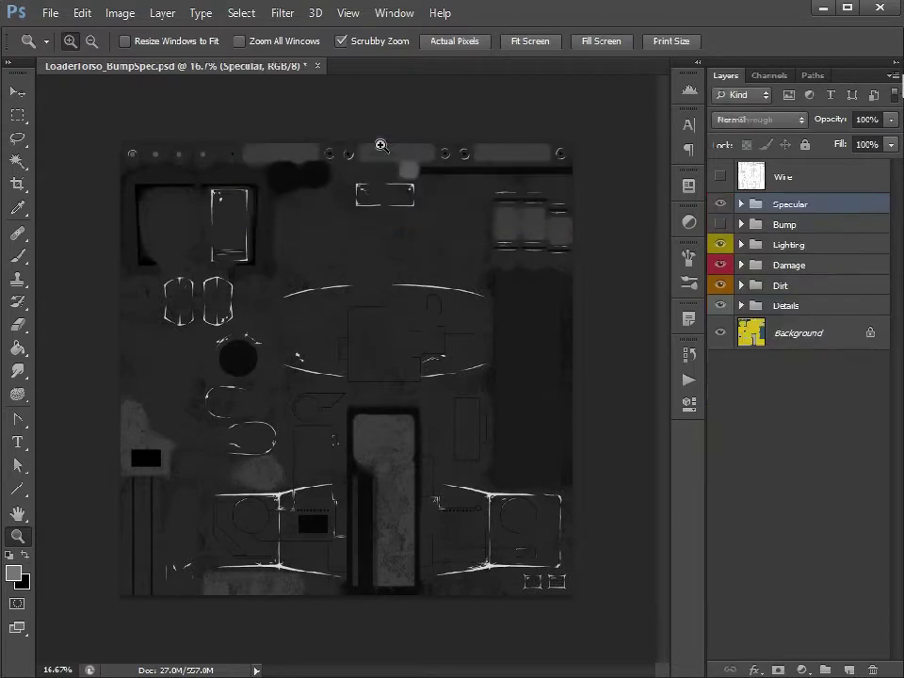
# Step: Clip the Damage group's Hue/Saturation to its Wear & Tear layer, leaving the Specular group visible
pyautogui.click(721, 204)
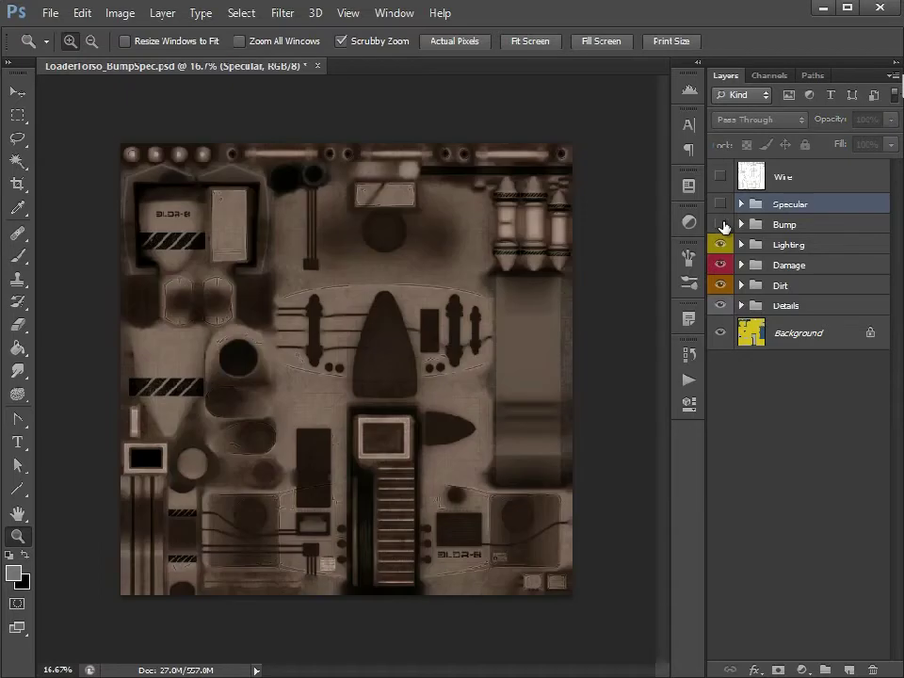
pyautogui.click(721, 224)
pyautogui.click(722, 224)
pyautogui.click(741, 306)
pyautogui.click(741, 306)
pyautogui.click(741, 265)
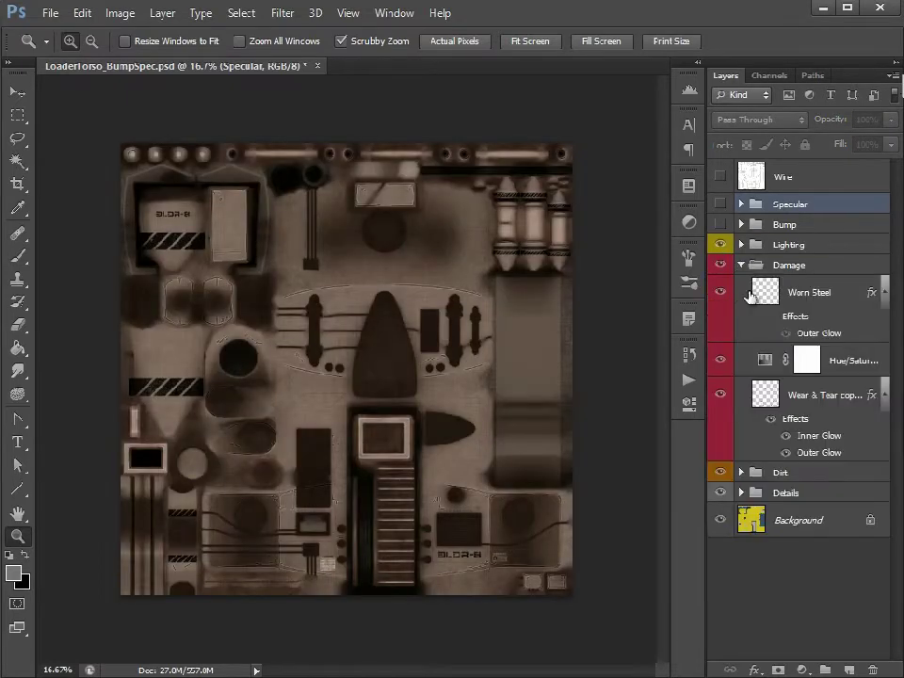
pyautogui.keyDown('alt'); pyautogui.click(851, 377); pyautogui.keyUp('alt')
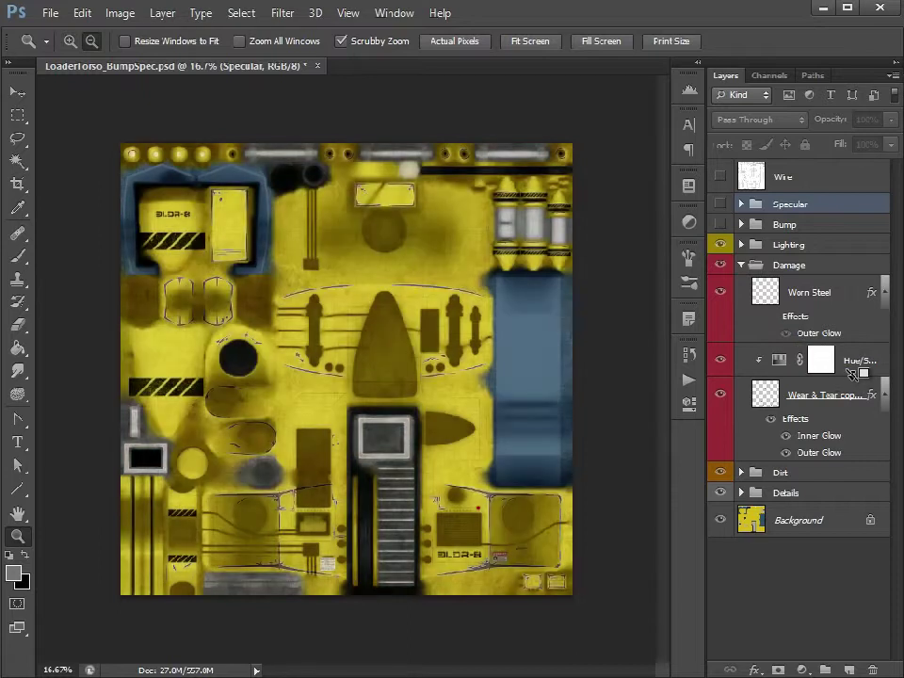
pyautogui.click(741, 265)
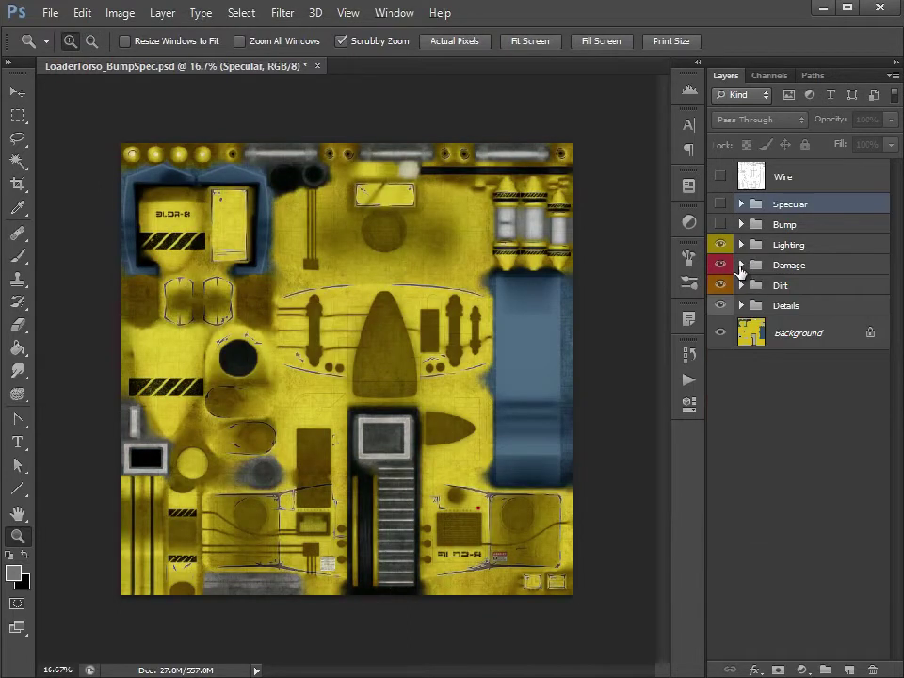
pyautogui.click(721, 224)
pyautogui.click(721, 224)
pyautogui.click(721, 204)
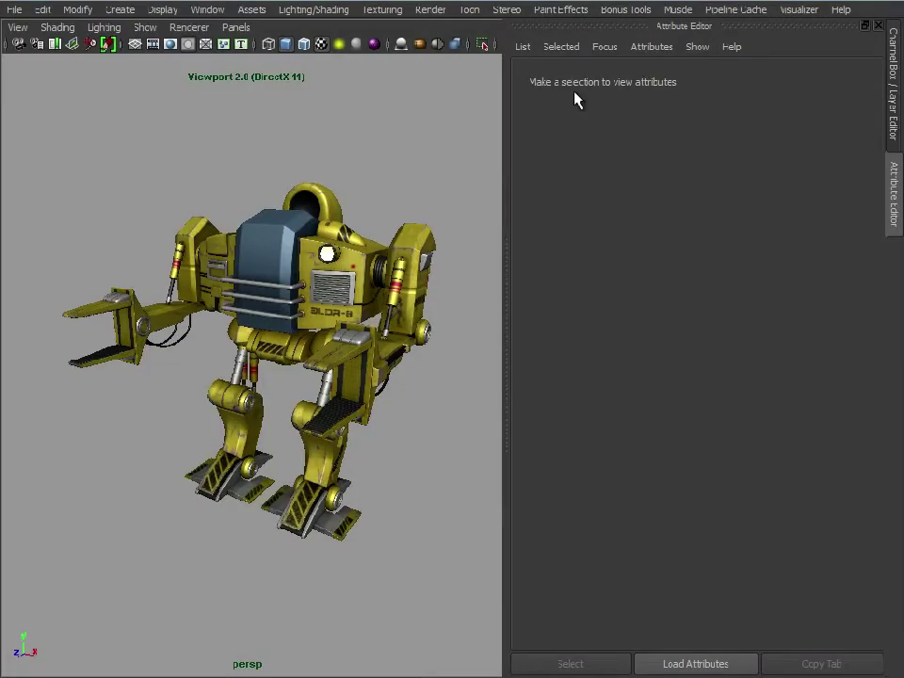
# Step: Orbit around the mech and select its torso box
pyautogui.keyDown('alt'); pyautogui.moveTo(226, 224); pyautogui.dragTo(243, 347); pyautogui.keyUp('alt')
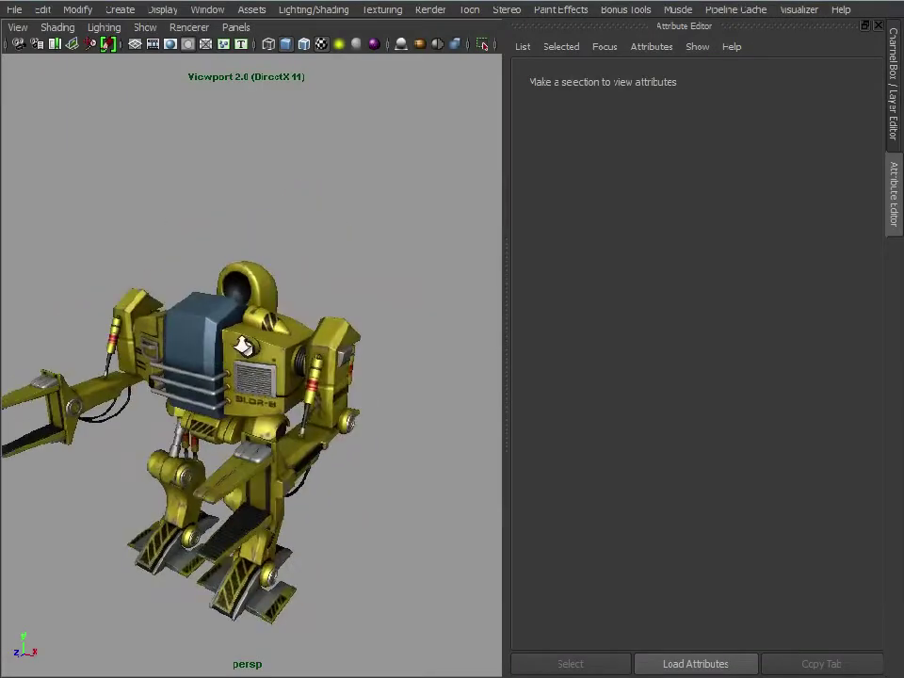
pyautogui.keyDown('alt'); pyautogui.moveTo(243, 346); pyautogui.dragTo(429, 347, button='right'); pyautogui.keyUp('alt')
pyautogui.keyDown('alt'); pyautogui.moveTo(430, 347); pyautogui.dragTo(398, 334); pyautogui.keyUp('alt')
pyautogui.keyDown('alt'); pyautogui.moveTo(397, 334); pyautogui.dragTo(311, 356, button='right'); pyautogui.keyUp('alt')
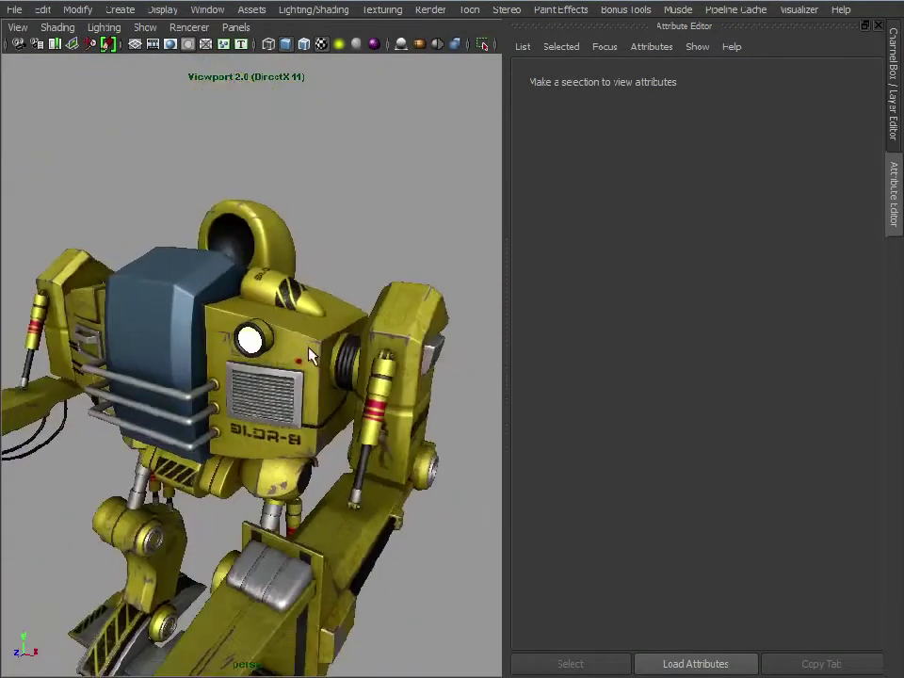
pyautogui.keyDown('alt'); pyautogui.moveTo(311, 356); pyautogui.dragTo(368, 370); pyautogui.keyUp('alt')
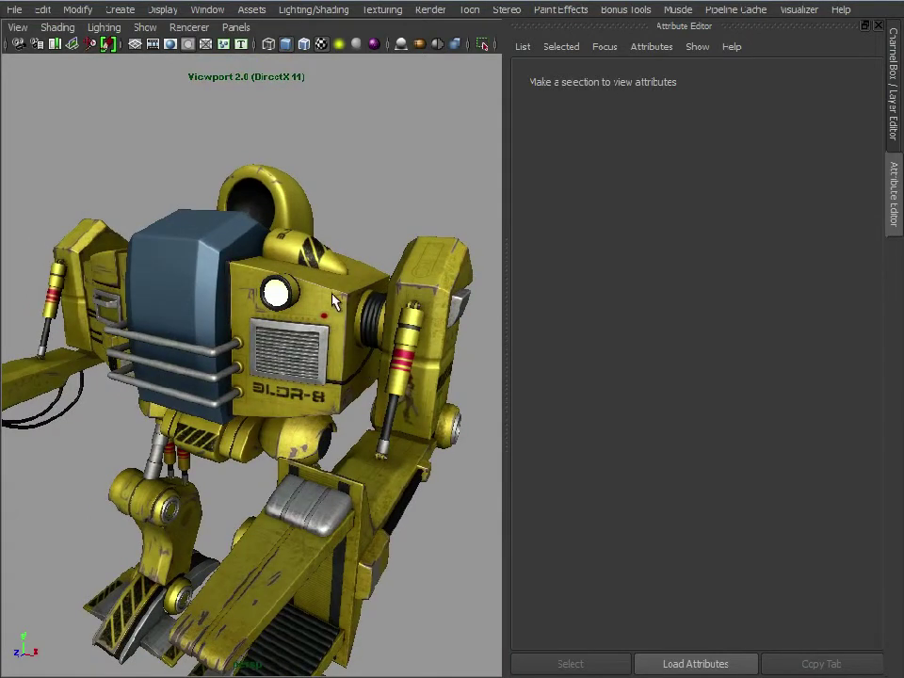
pyautogui.click(407, 299)
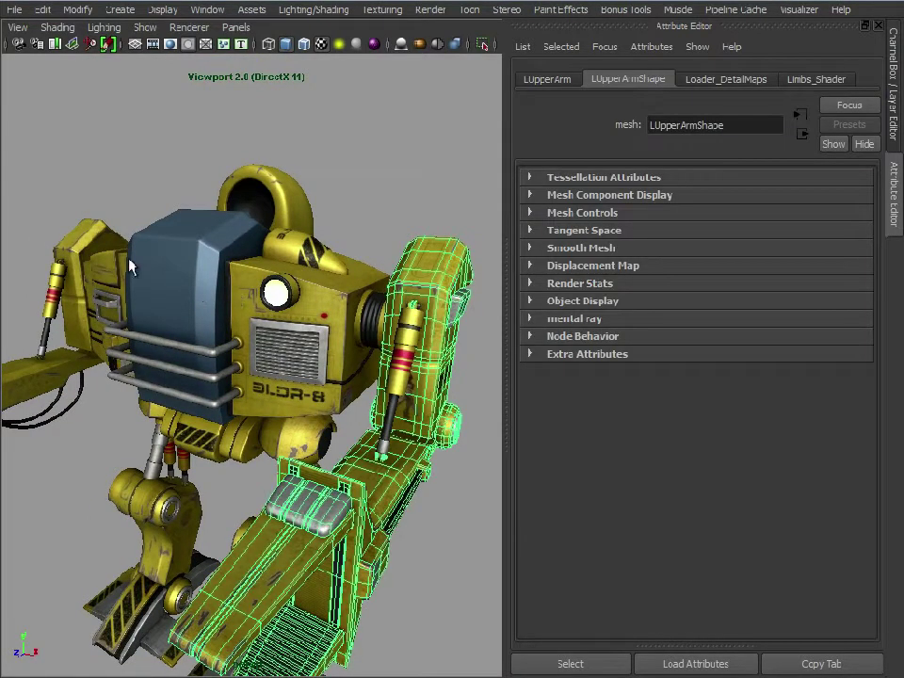
pyautogui.click(88, 238)
pyautogui.click(169, 160)
pyautogui.keyDown('alt'); pyautogui.moveTo(334, 321); pyautogui.dragTo(224, 293); pyautogui.keyUp('alt')
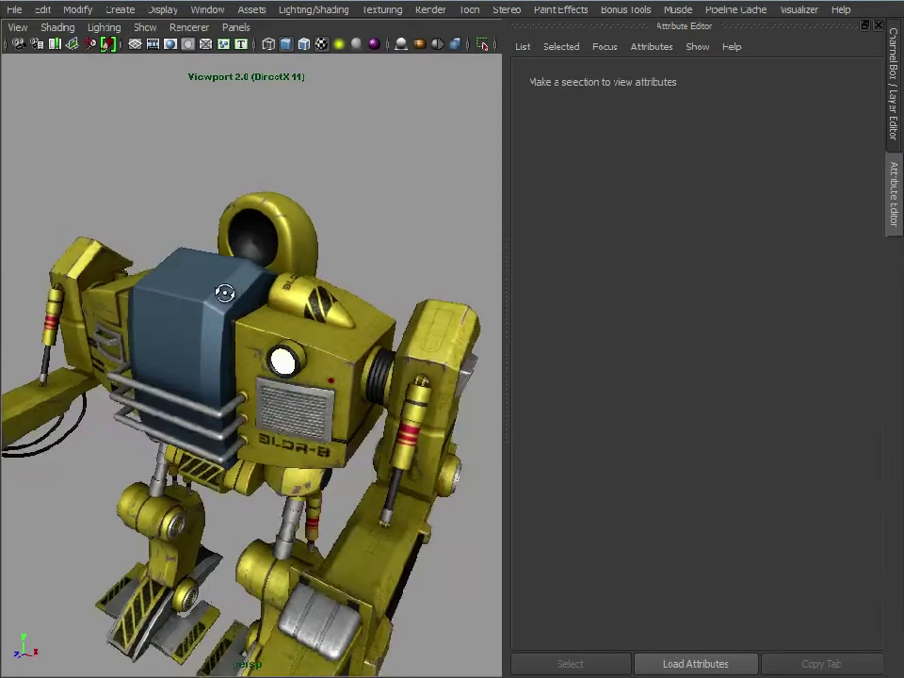
pyautogui.scroll(8, 284, 303)
pyautogui.click(408, 297)
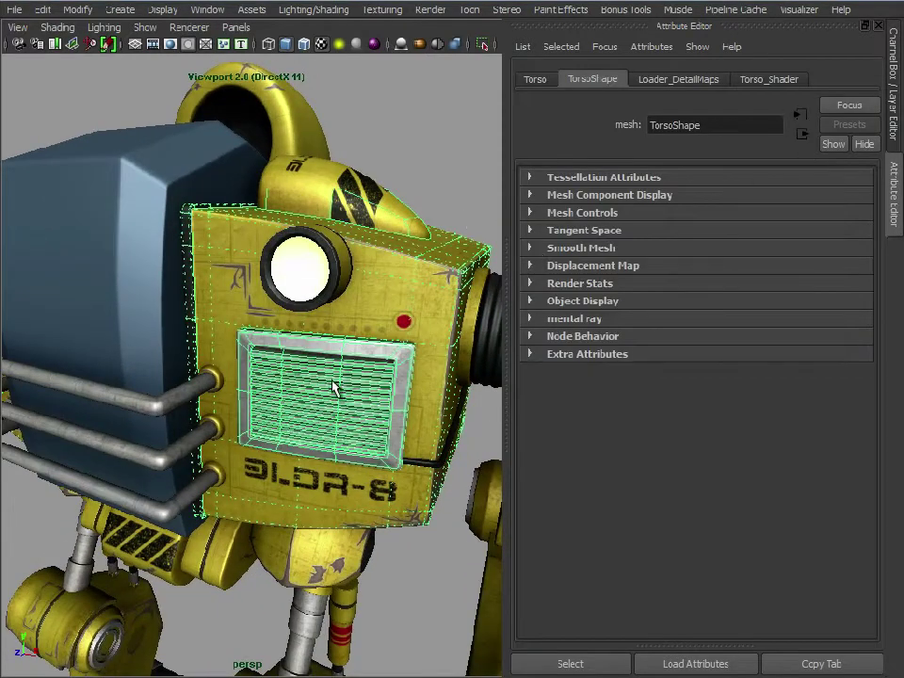
# Step: Display the torso's Torso_Shader Phong E material in the Attribute Editor
pyautogui.click(769, 81)
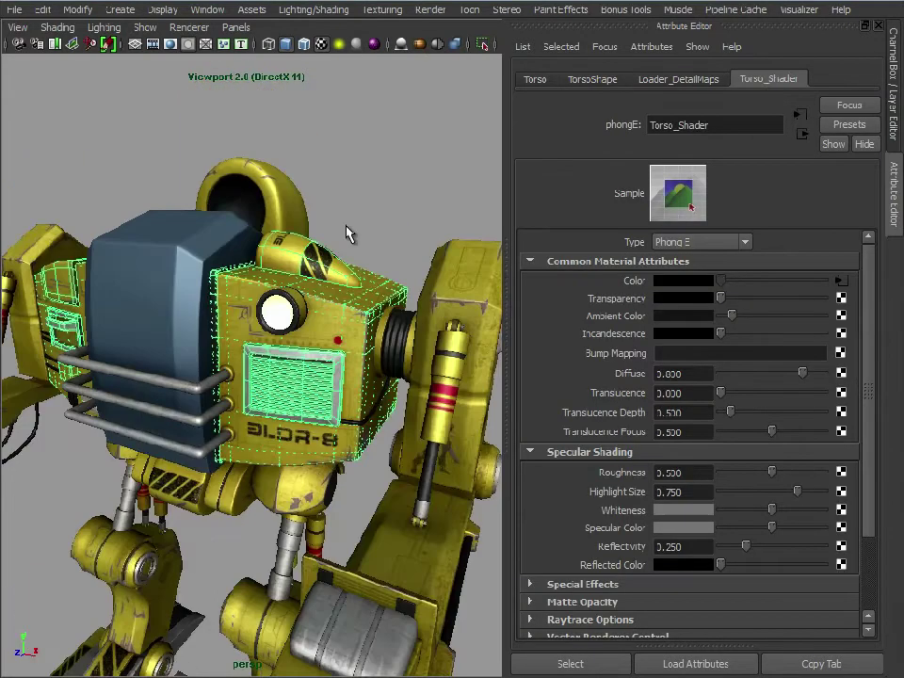
pyautogui.keyDown('alt'); pyautogui.moveTo(349, 233); pyautogui.dragTo(347, 217); pyautogui.keyUp('alt')
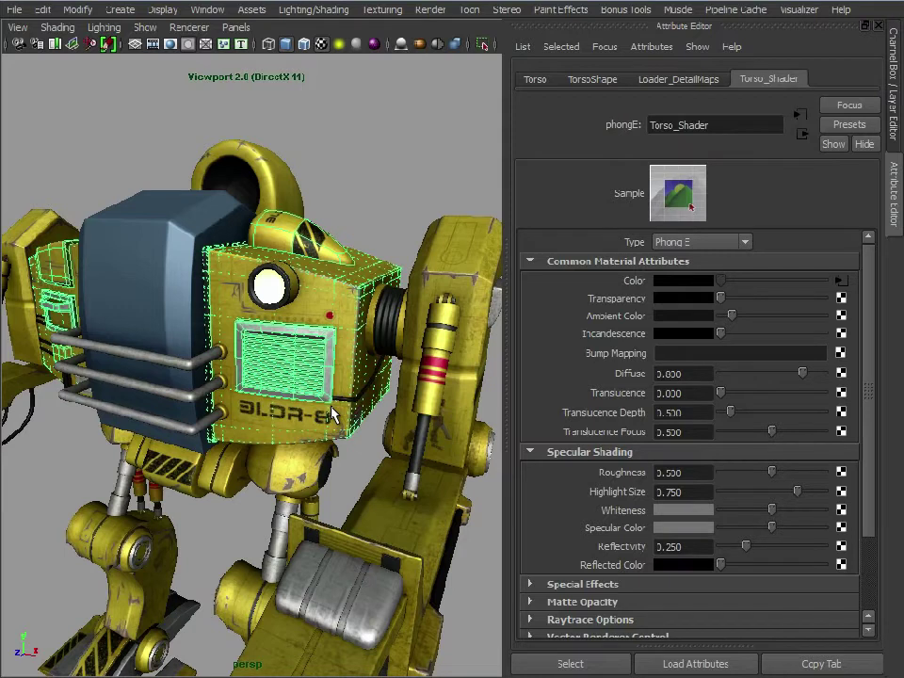
pyautogui.keyDown('alt'); pyautogui.moveTo(332, 414); pyautogui.dragTo(313, 325); pyautogui.keyUp('alt')
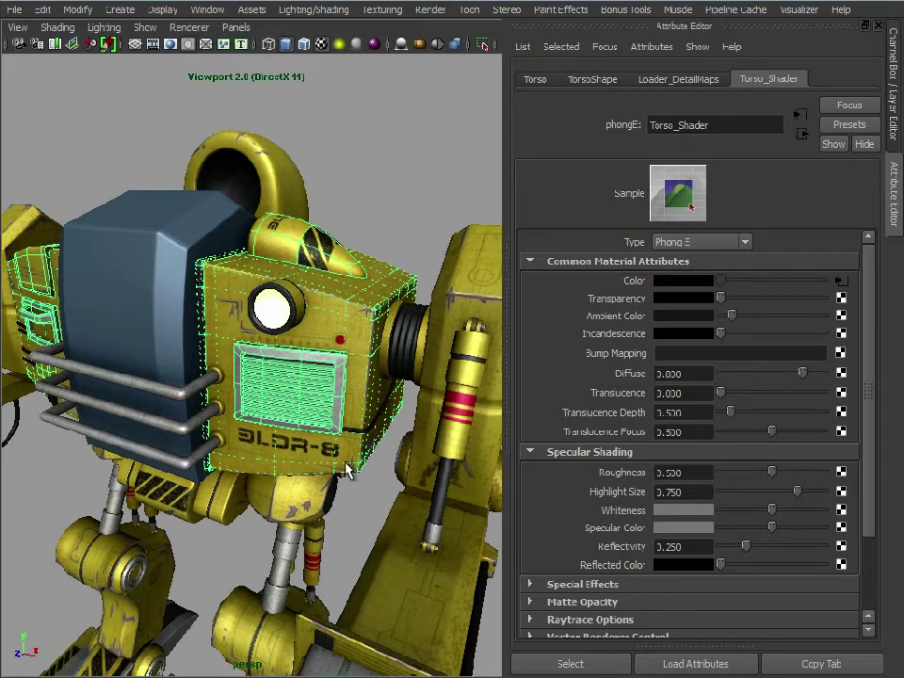
# Step: Connect a file texture loading LoaderTorso_01_Bump.tga to the torso shader's Bump Mapping
pyautogui.click(842, 353)
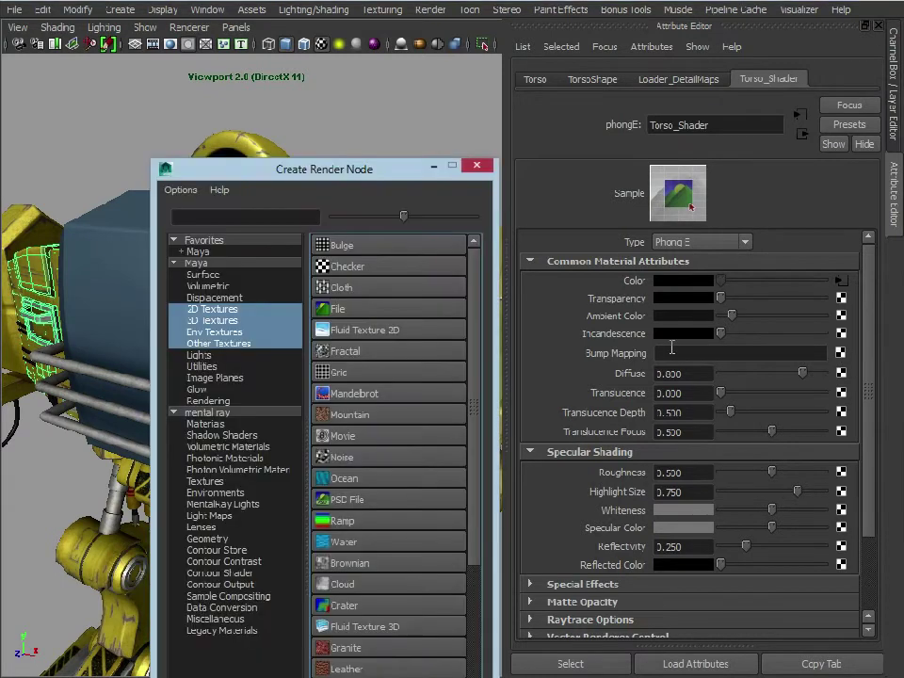
pyautogui.click(344, 314)
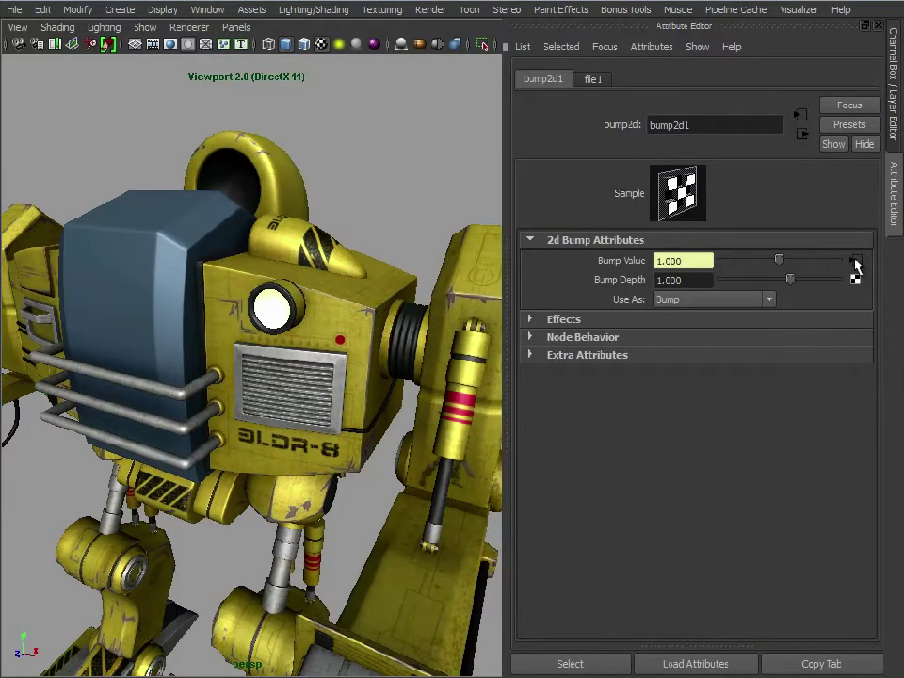
pyautogui.click(848, 325)
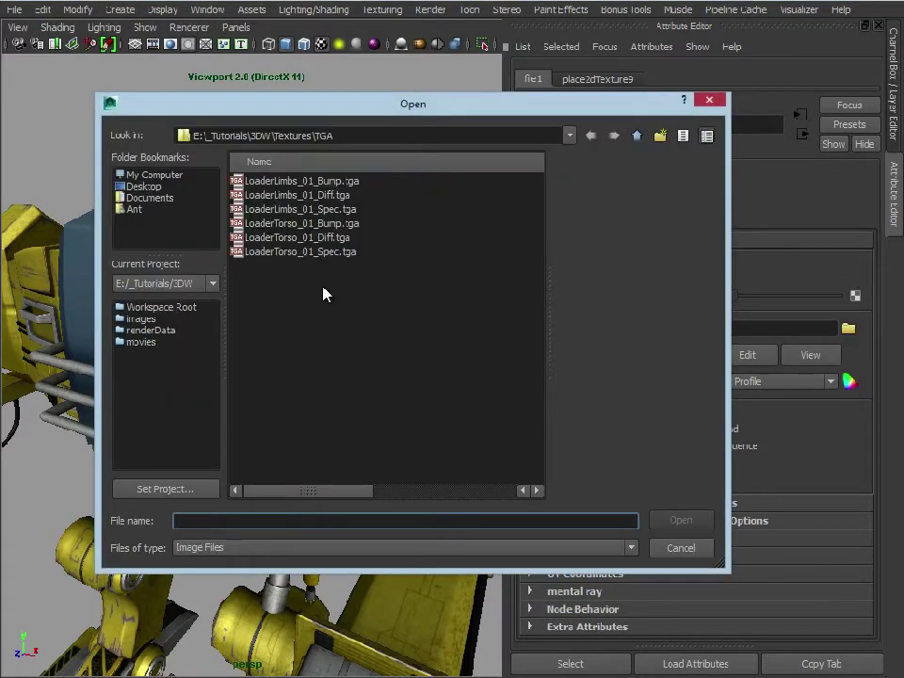
pyautogui.doubleClick(327, 223)
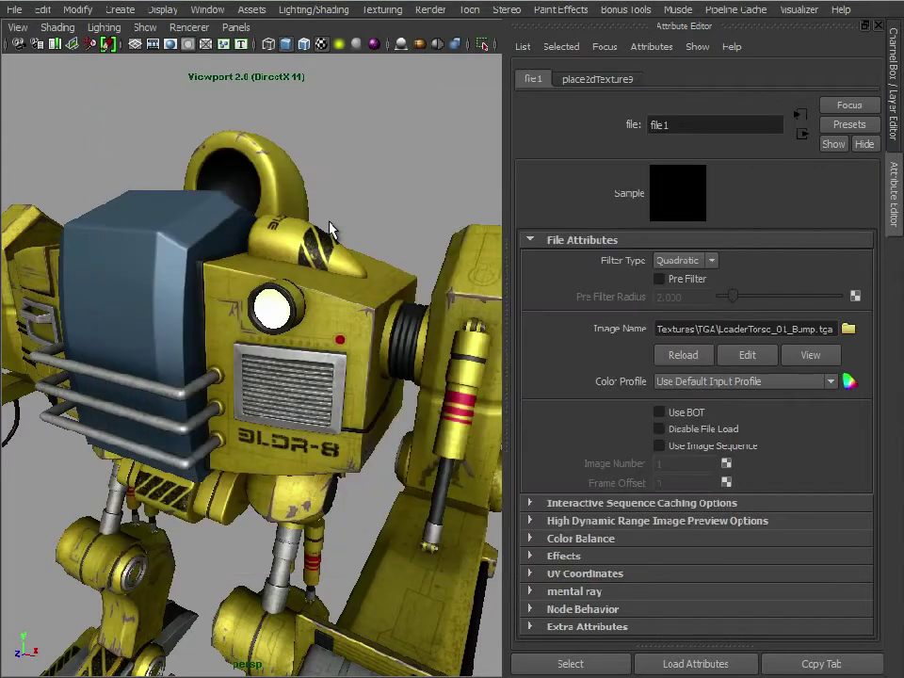
pyautogui.keyDown('alt'); pyautogui.moveTo(158, 284); pyautogui.dragTo(259, 358, button='right'); pyautogui.keyUp('alt')
pyautogui.keyDown('alt'); pyautogui.moveTo(261, 358); pyautogui.dragTo(372, 377); pyautogui.keyUp('alt')
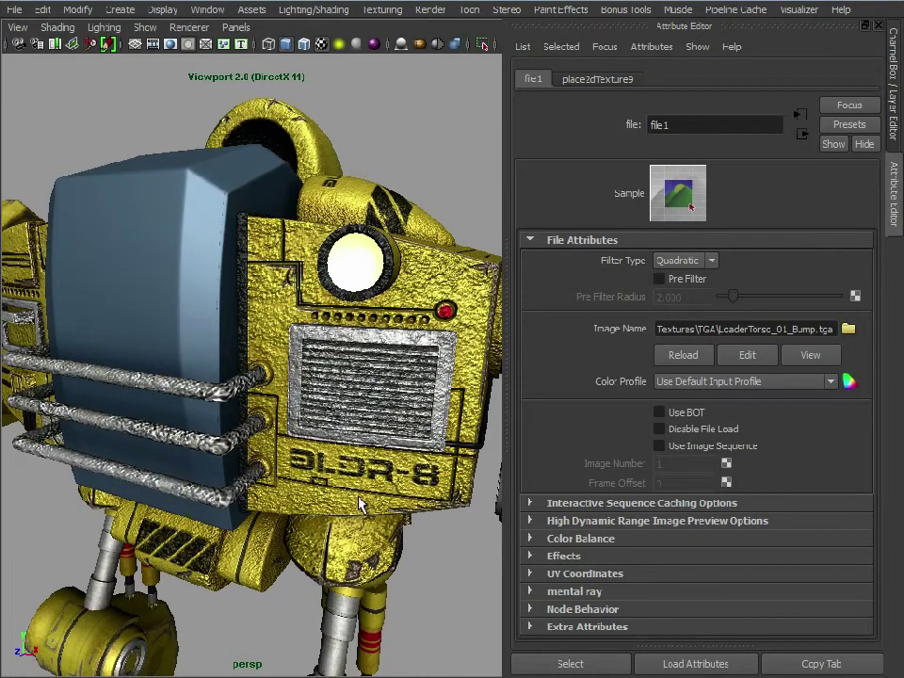
# Step: Try bump2d1 Bump Depth values of 2, then 0.1, then 0.025 on the torso
pyautogui.click(801, 135)
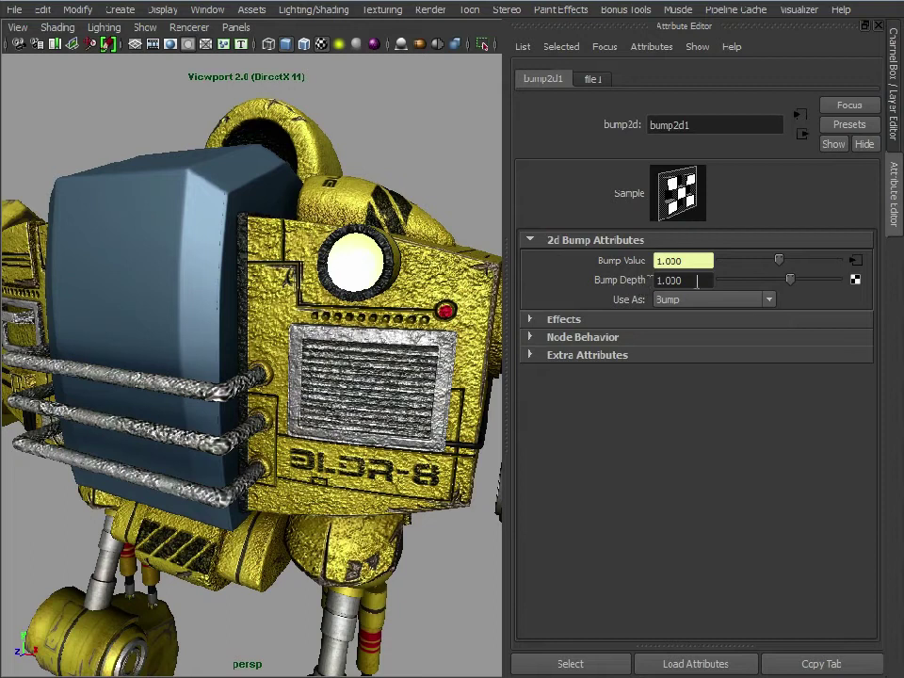
pyautogui.moveTo(703, 281); pyautogui.dragTo(585, 276)
pyautogui.write('2')
pyautogui.press('Return')
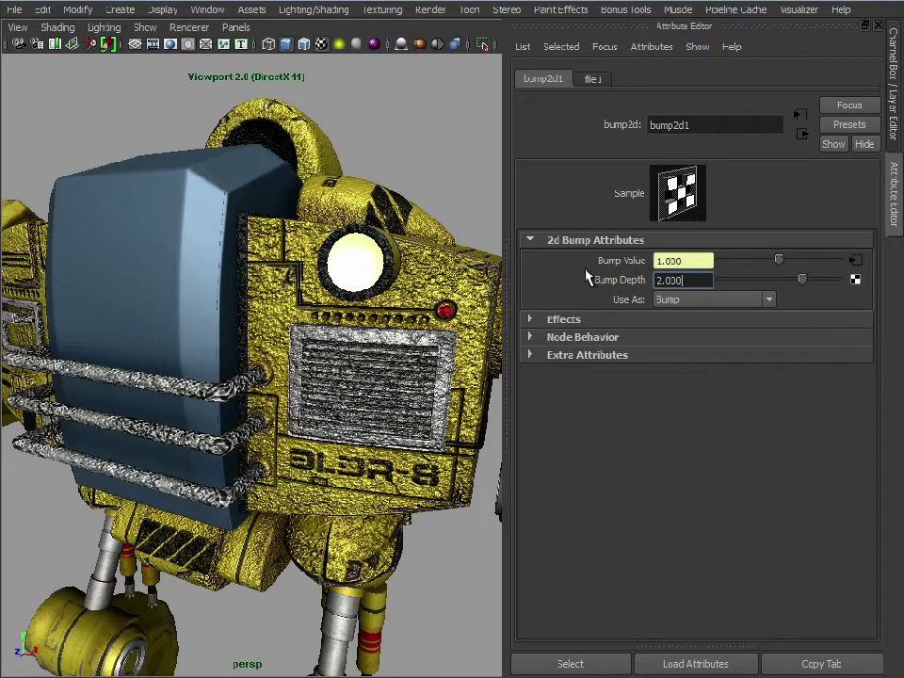
pyautogui.moveTo(697, 281); pyautogui.dragTo(642, 282)
pyautogui.write('.1')
pyautogui.press('Return')
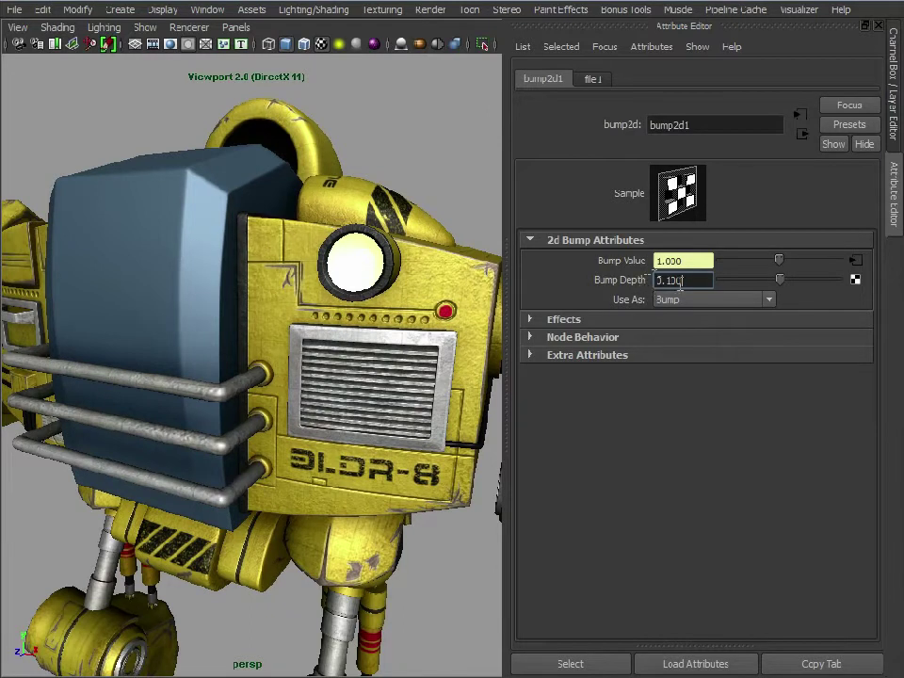
pyautogui.press('BackSpace')
pyautogui.press('BackSpace')
pyautogui.write('025')
pyautogui.press('Return')
# Step: Settle the torso's Bump Depth at 0.050 and check the effect on the body and legs
pyautogui.keyDown('alt'); pyautogui.moveTo(273, 282); pyautogui.dragTo(339, 357); pyautogui.keyUp('alt')
pyautogui.keyDown('alt'); pyautogui.moveTo(340, 357); pyautogui.dragTo(376, 338, button='right'); pyautogui.keyUp('alt')
pyautogui.moveTo(376, 338)
pyautogui.keyDown('alt'); pyautogui.mouseDown()
pyautogui.moveTo(390, 319)
pyautogui.moveTo(383, 361)
pyautogui.moveTo(388, 350)
pyautogui.mouseUp(); pyautogui.keyUp('alt')
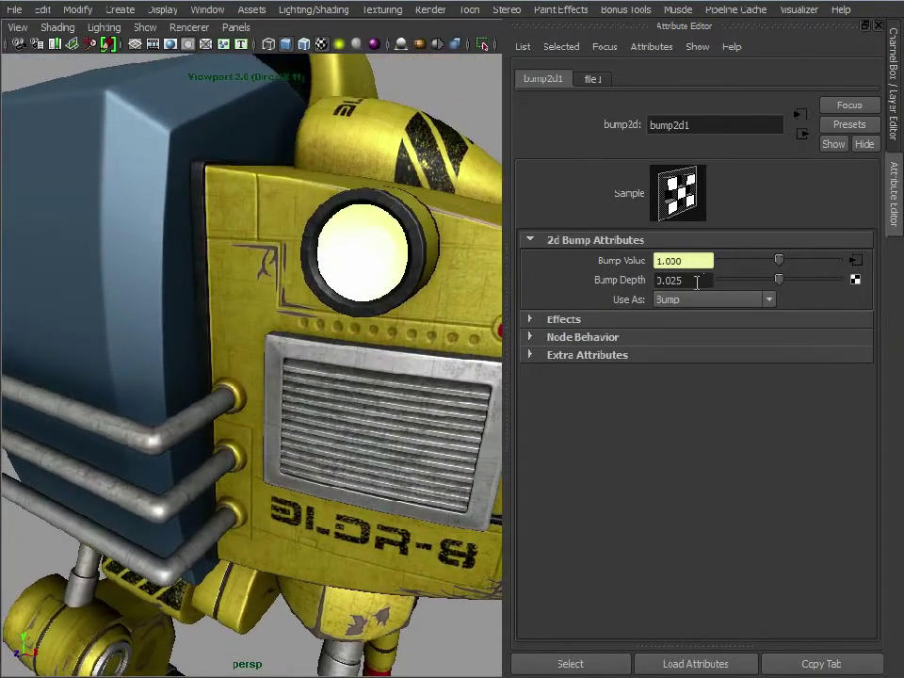
pyautogui.click(697, 280)
pyautogui.press('BackSpace')
pyautogui.press('Return')
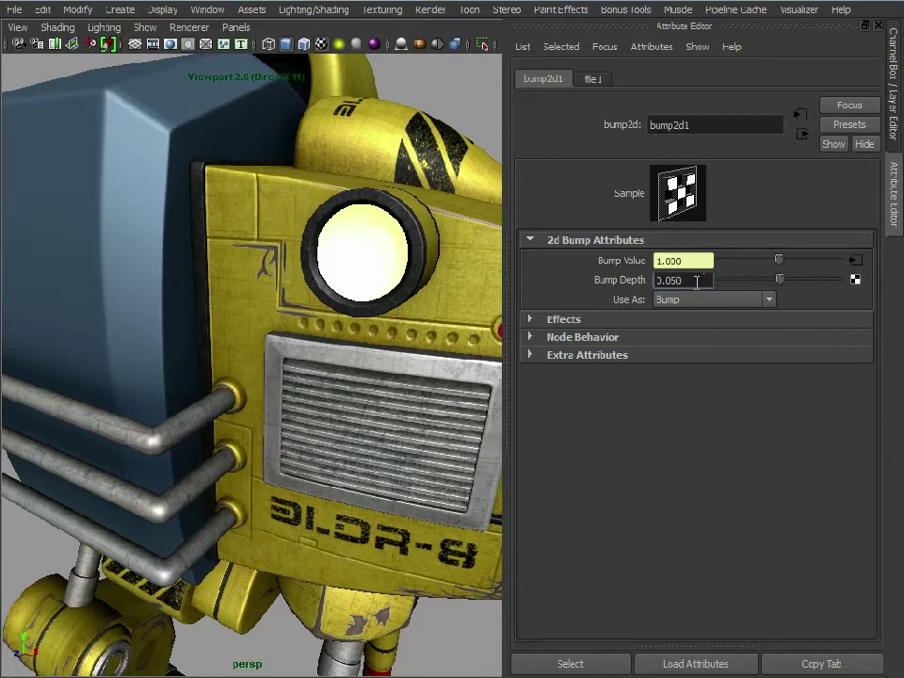
pyautogui.keyDown('alt'); pyautogui.moveTo(340, 453); pyautogui.dragTo(274, 241); pyautogui.keyUp('alt')
# Step: Select the arm and load LoaderLimbs_01_Bump.tga as a file texture into Limbs_Shader's Bump Mapping
pyautogui.click(272, 244)
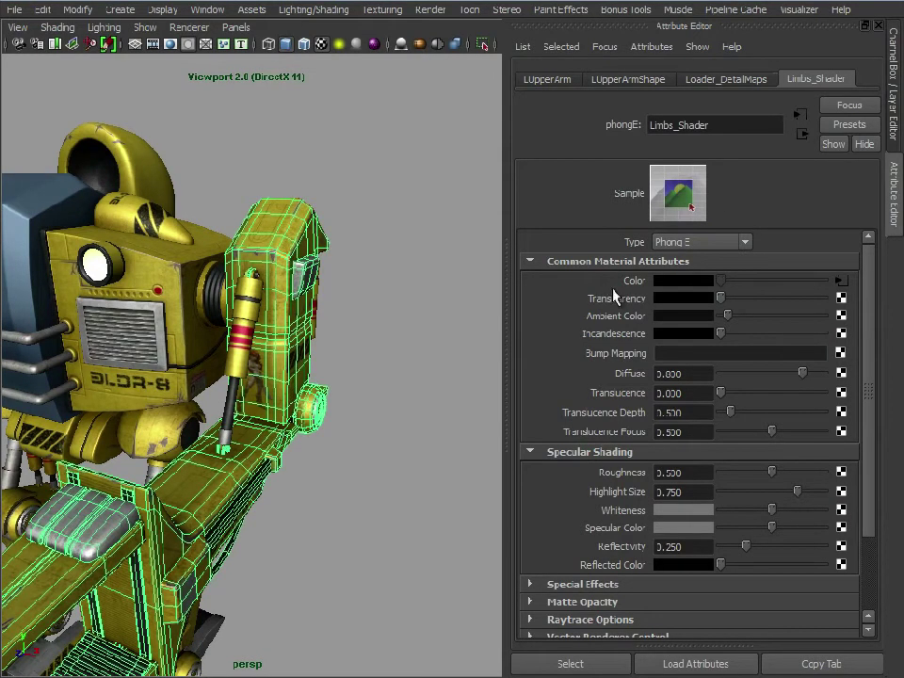
pyautogui.click(842, 281)
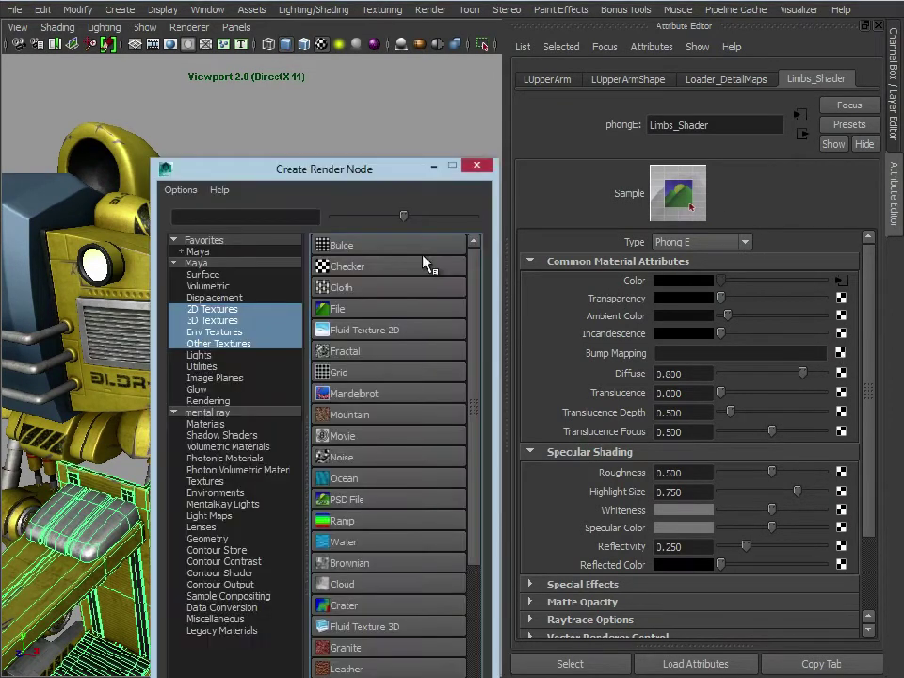
pyautogui.click(390, 318)
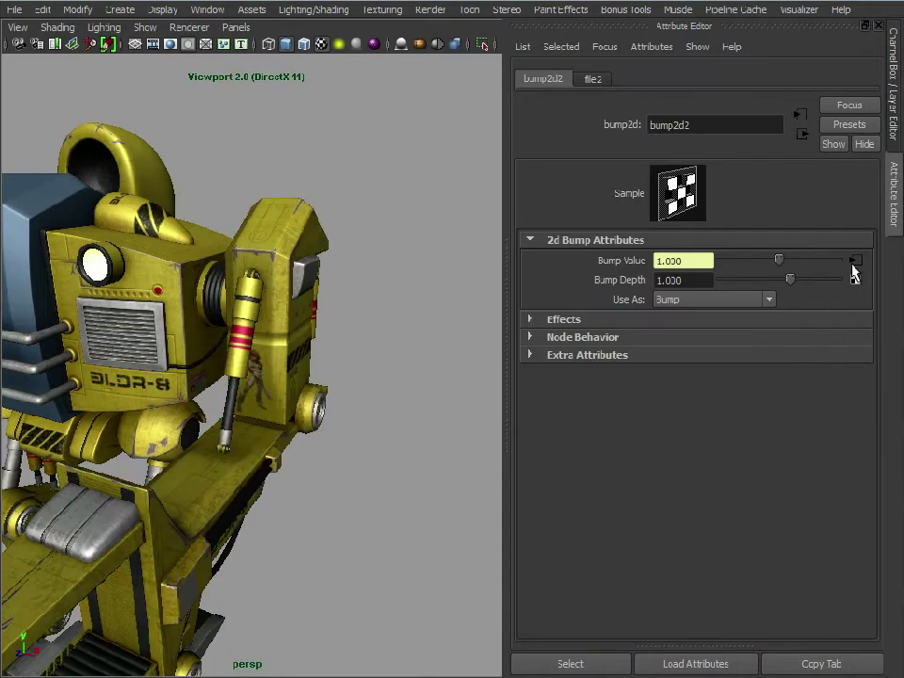
pyautogui.click(849, 327)
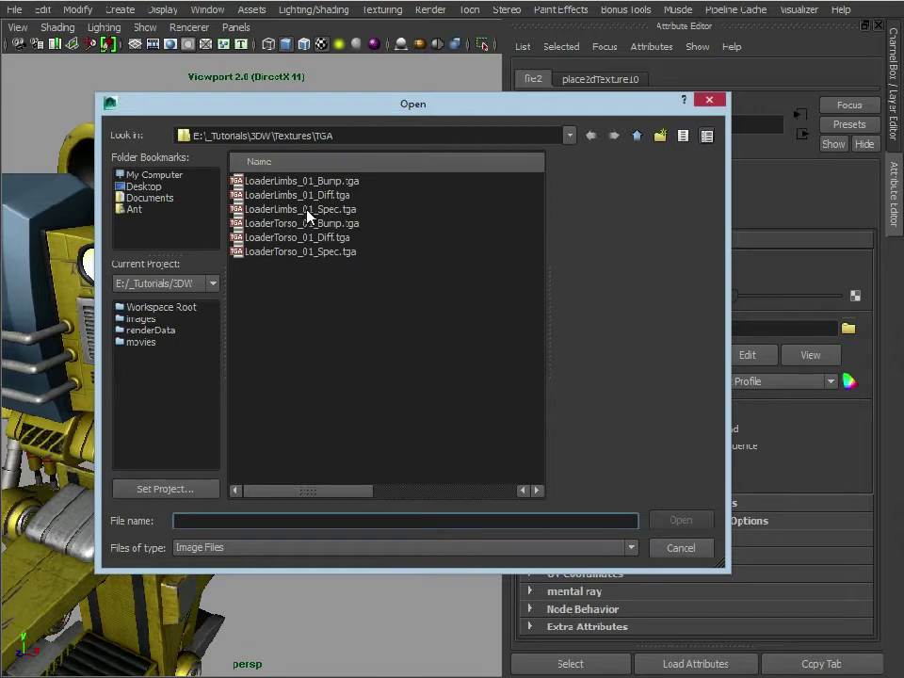
pyautogui.doubleClick(327, 186)
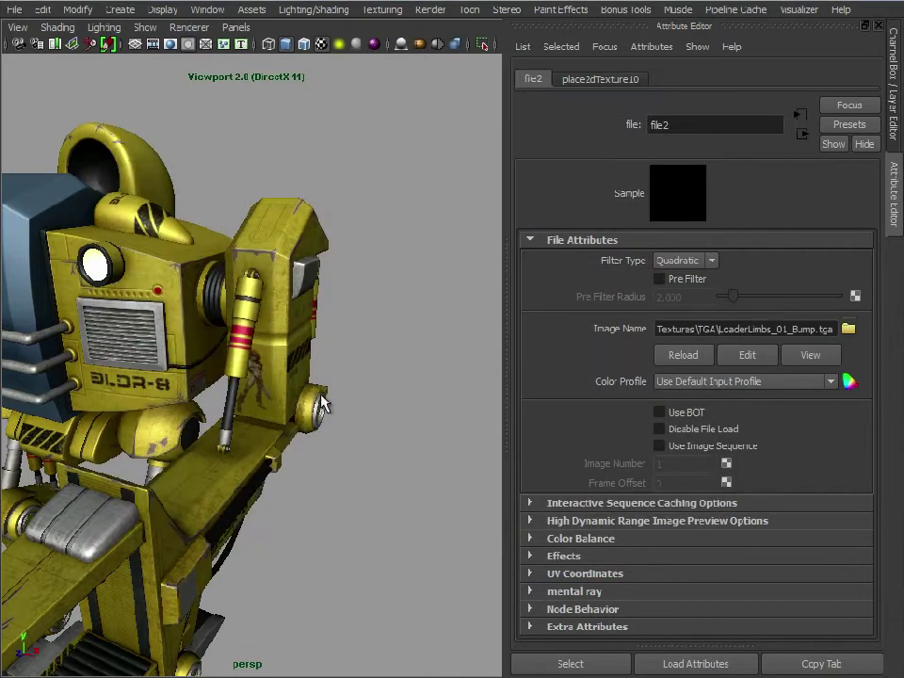
pyautogui.keyDown('alt'); pyautogui.moveTo(197, 354); pyautogui.dragTo(273, 341); pyautogui.keyUp('alt')
# Step: Set the bump2d2 node's Bump Depth to 0.05
pyautogui.click(801, 134)
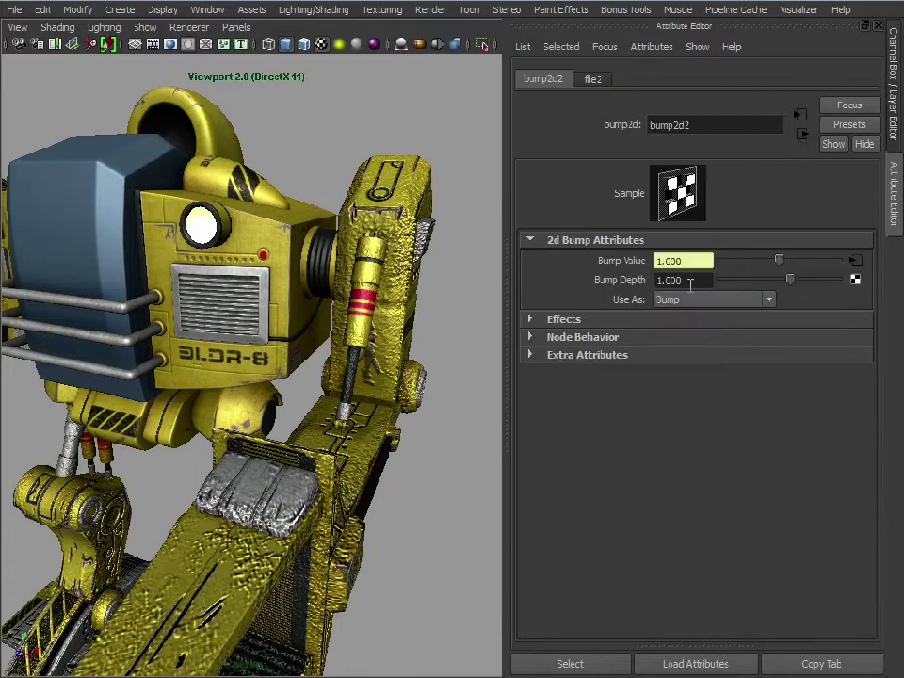
pyautogui.moveTo(688, 281); pyautogui.dragTo(625, 282)
pyautogui.write('.05')
pyautogui.press('Return')
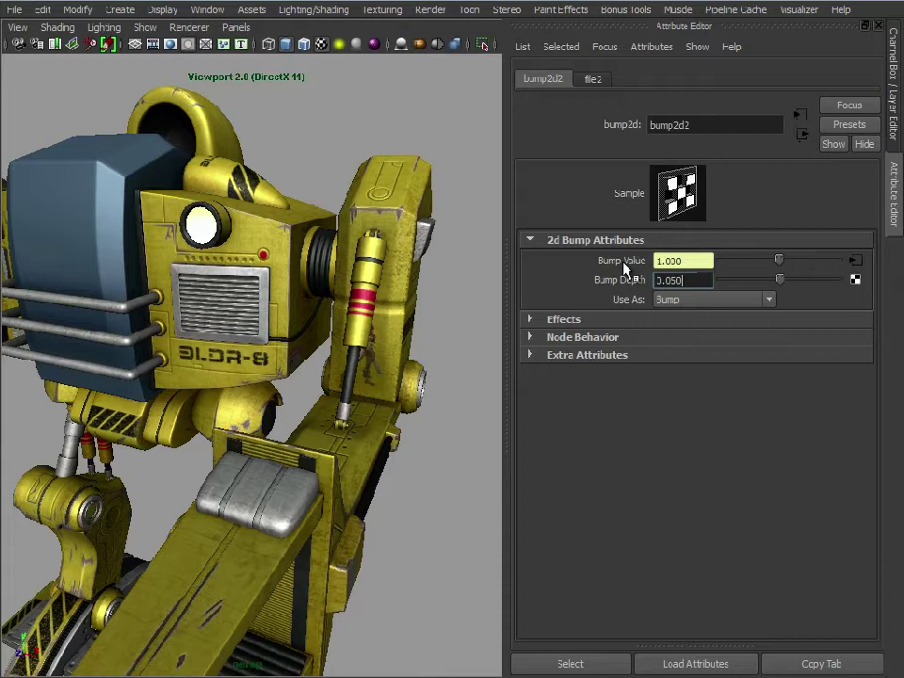
pyautogui.keyDown('alt'); pyautogui.moveTo(382, 490); pyautogui.dragTo(283, 455, button='right'); pyautogui.keyUp('alt')
pyautogui.click(283, 455)
pyautogui.keyDown('alt'); pyautogui.moveTo(283, 455); pyautogui.dragTo(370, 462); pyautogui.keyUp('alt')
pyautogui.keyDown('alt'); pyautogui.moveTo(369, 463); pyautogui.dragTo(478, 471, button='right'); pyautogui.keyUp('alt')
pyautogui.keyDown('alt'); pyautogui.moveTo(477, 470); pyautogui.dragTo(406, 454); pyautogui.keyUp('alt')
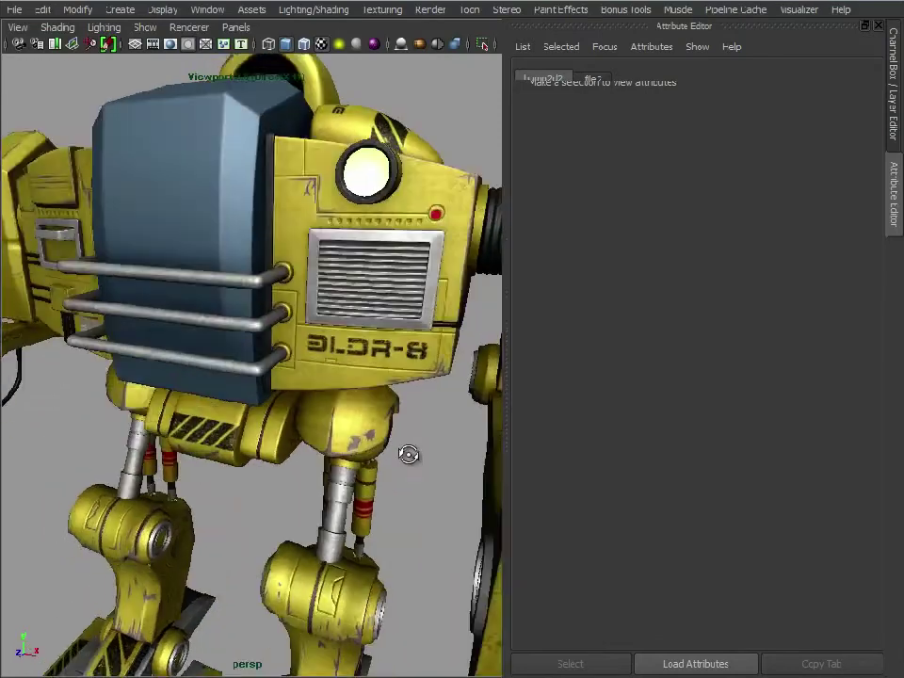
pyautogui.keyDown('alt'); pyautogui.moveTo(406, 454); pyautogui.dragTo(434, 422, button='right'); pyautogui.keyUp('alt')
pyautogui.keyDown('alt'); pyautogui.moveTo(434, 422); pyautogui.dragTo(355, 408, button='middle'); pyautogui.keyUp('alt')
pyautogui.keyDown('alt'); pyautogui.moveTo(355, 408); pyautogui.dragTo(357, 420); pyautogui.keyUp('alt')
pyautogui.keyDown('alt'); pyautogui.moveTo(357, 420); pyautogui.dragTo(379, 425, button='right'); pyautogui.keyUp('alt')
pyautogui.moveTo(380, 425)
pyautogui.keyDown('alt'); pyautogui.mouseDown()
pyautogui.moveTo(372, 426)
pyautogui.moveTo(384, 429)
pyautogui.moveTo(376, 413)
pyautogui.moveTo(383, 402)
pyautogui.mouseUp(); pyautogui.keyUp('alt')
pyautogui.keyDown('alt'); pyautogui.moveTo(383, 402); pyautogui.dragTo(376, 397, button='right'); pyautogui.keyUp('alt')
pyautogui.moveTo(376, 397)
pyautogui.keyDown('alt'); pyautogui.mouseDown()
pyautogui.moveTo(377, 412)
pyautogui.moveTo(381, 405)
pyautogui.mouseUp(); pyautogui.keyUp('alt')
pyautogui.keyDown('alt'); pyautogui.moveTo(382, 405); pyautogui.dragTo(298, 374, button='right'); pyautogui.keyUp('alt')
pyautogui.keyDown('alt'); pyautogui.moveTo(298, 373); pyautogui.dragTo(315, 410); pyautogui.keyUp('alt')
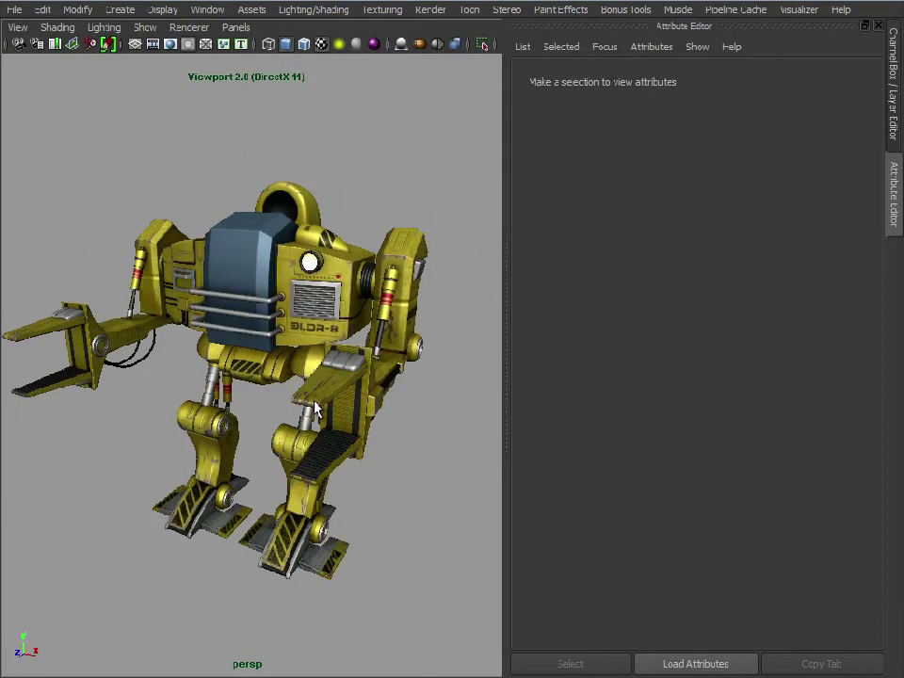
pyautogui.keyDown('alt'); pyautogui.moveTo(238, 247); pyautogui.dragTo(356, 348); pyautogui.keyUp('alt')
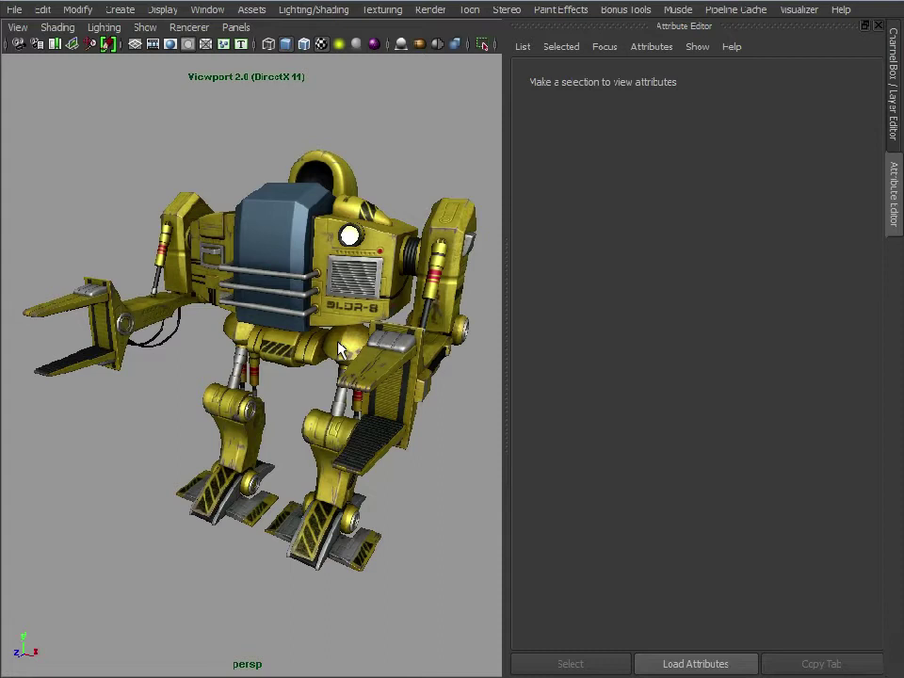
pyautogui.click(400, 235)
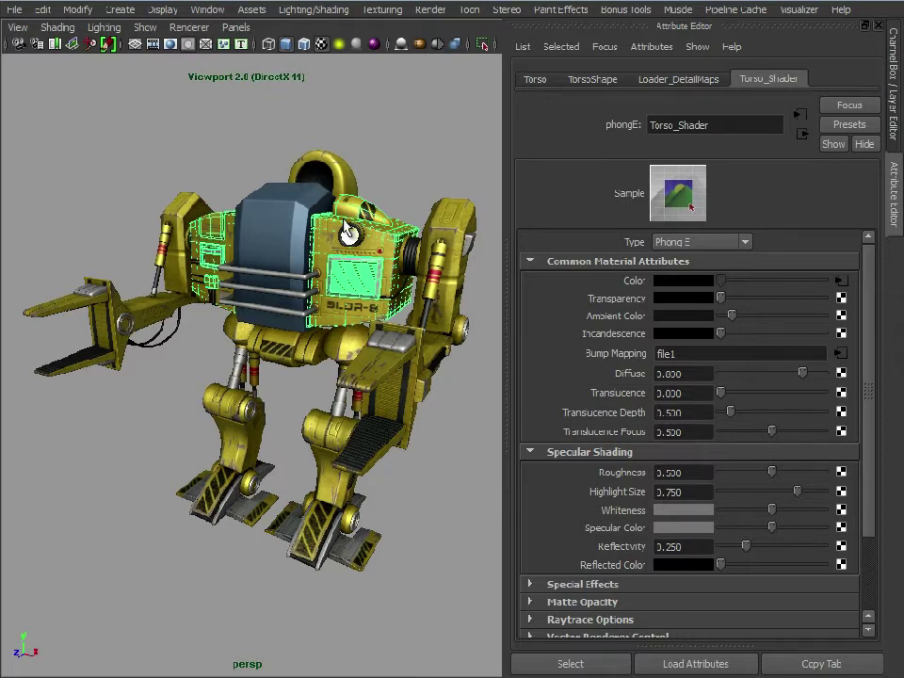
pyautogui.click(410, 141)
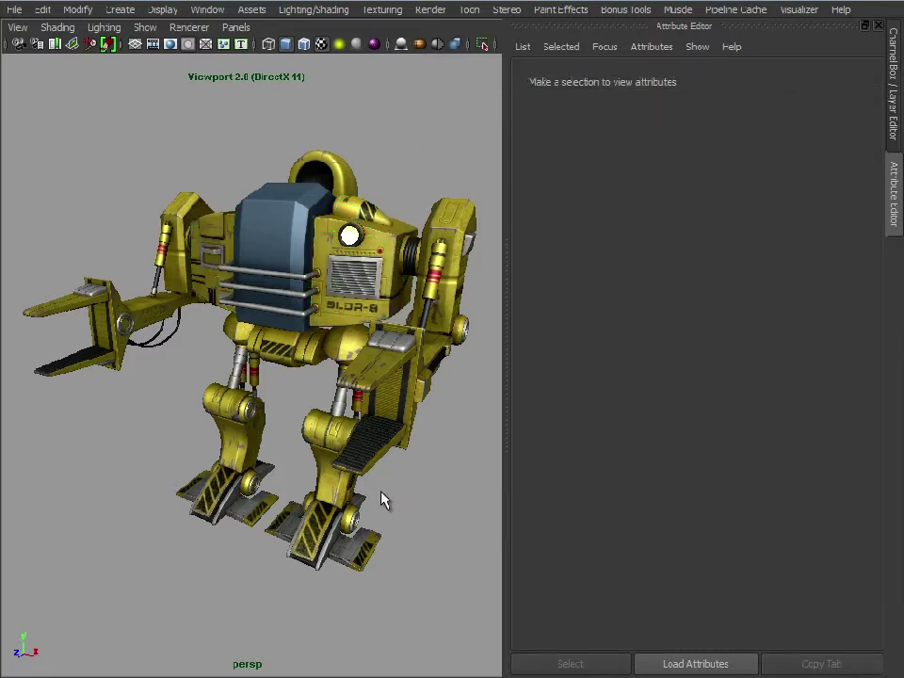
pyautogui.keyDown('alt'); pyautogui.moveTo(383, 499); pyautogui.dragTo(305, 372); pyautogui.keyUp('alt')
pyautogui.click(304, 371)
# Step: Connect a new file3 texture loading LoaderTorso_01_Spec.tga to Torso_Shader's Specular Color
pyautogui.scroll(2, 304, 372)
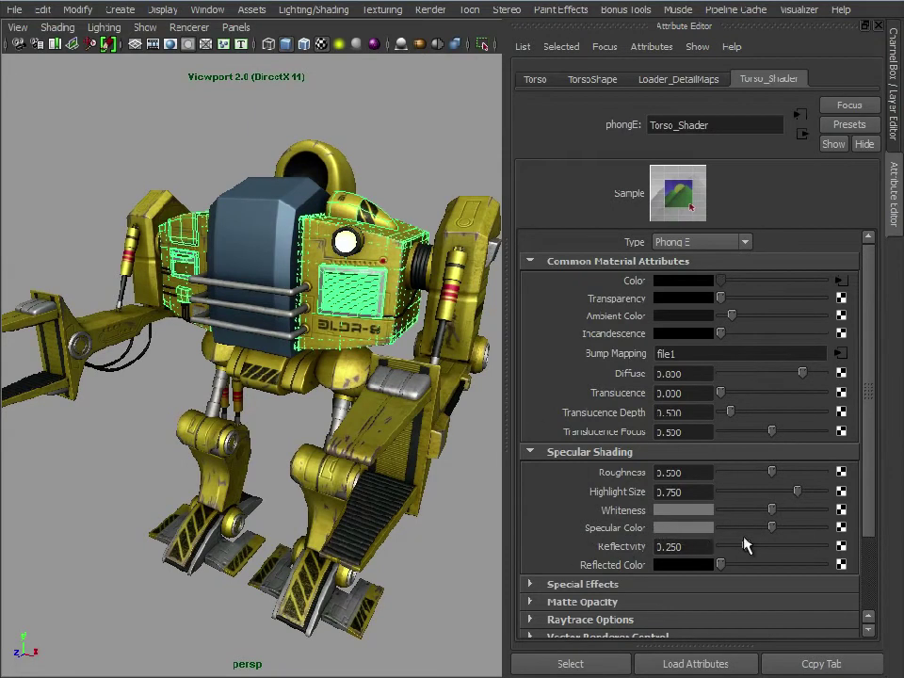
pyautogui.click(841, 528)
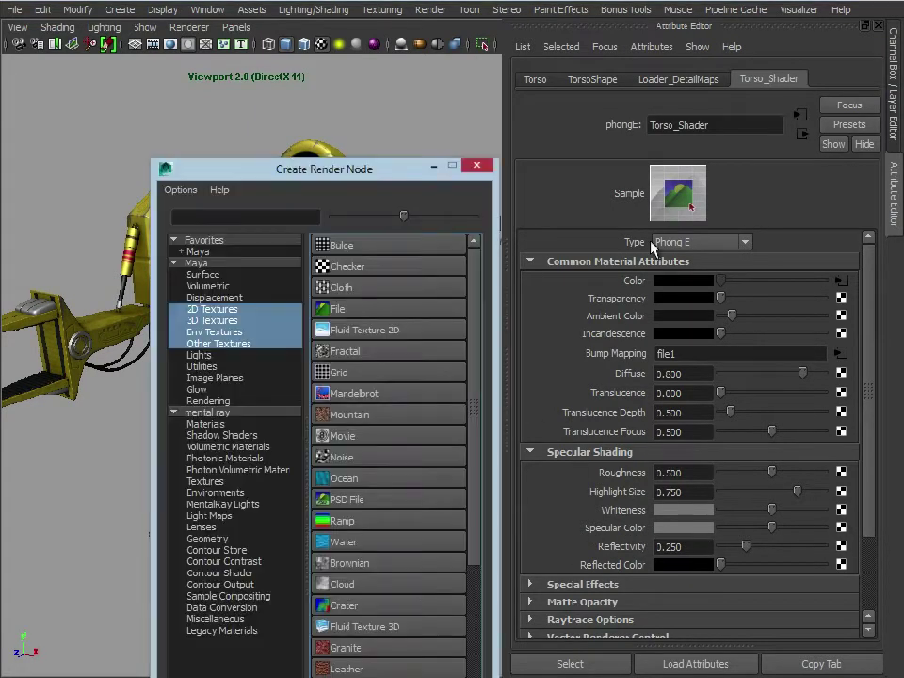
pyautogui.click(356, 313)
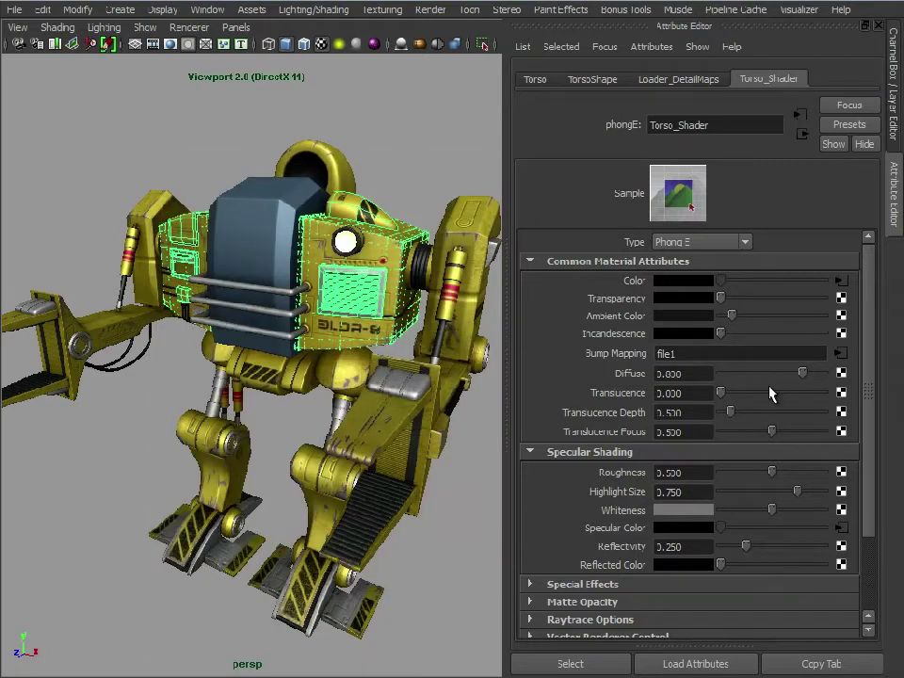
pyautogui.click(848, 330)
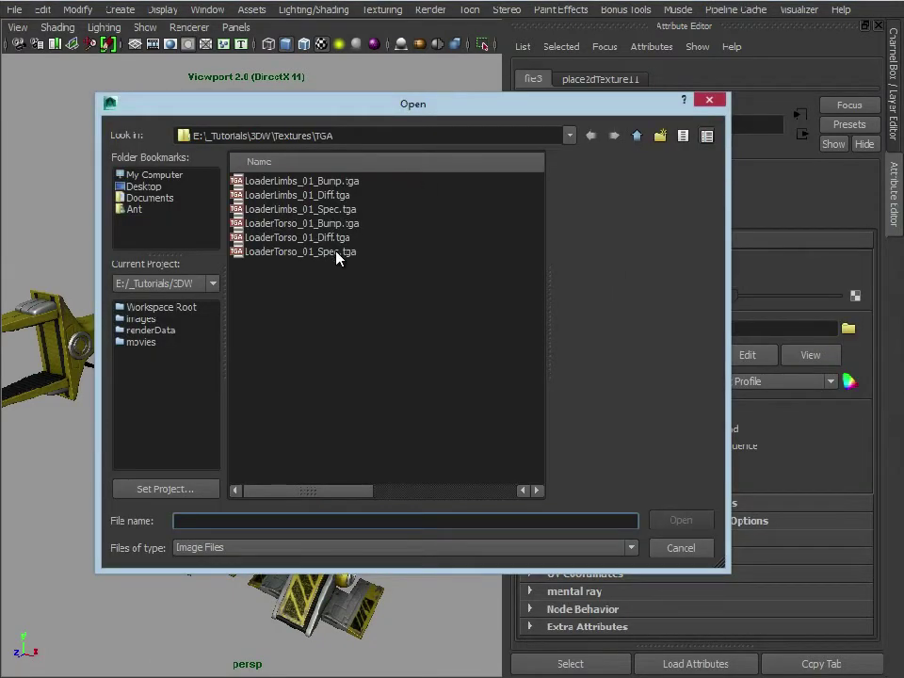
pyautogui.doubleClick(338, 253)
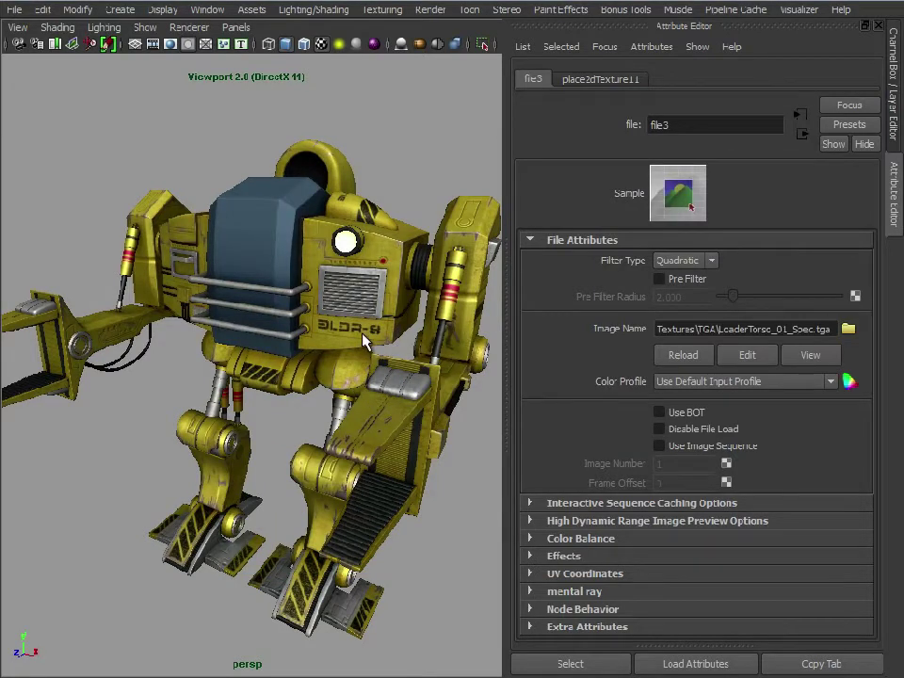
# Step: Select the arm and plug a file4 texture with LoaderLimbs_01_Spec.tga into Limbs_Shader's Specular Color
pyautogui.click(802, 134)
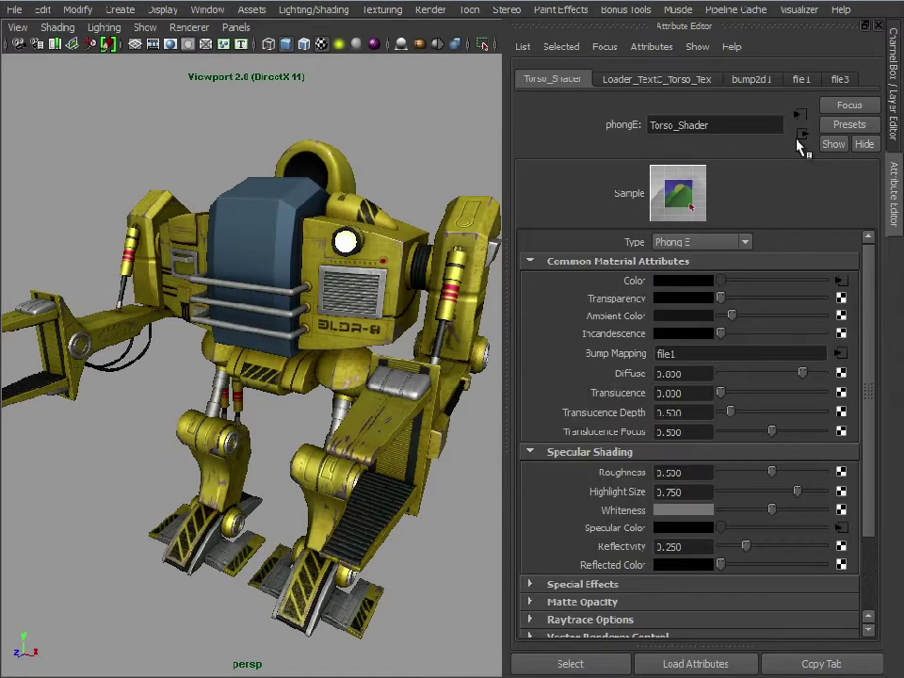
pyautogui.click(483, 223)
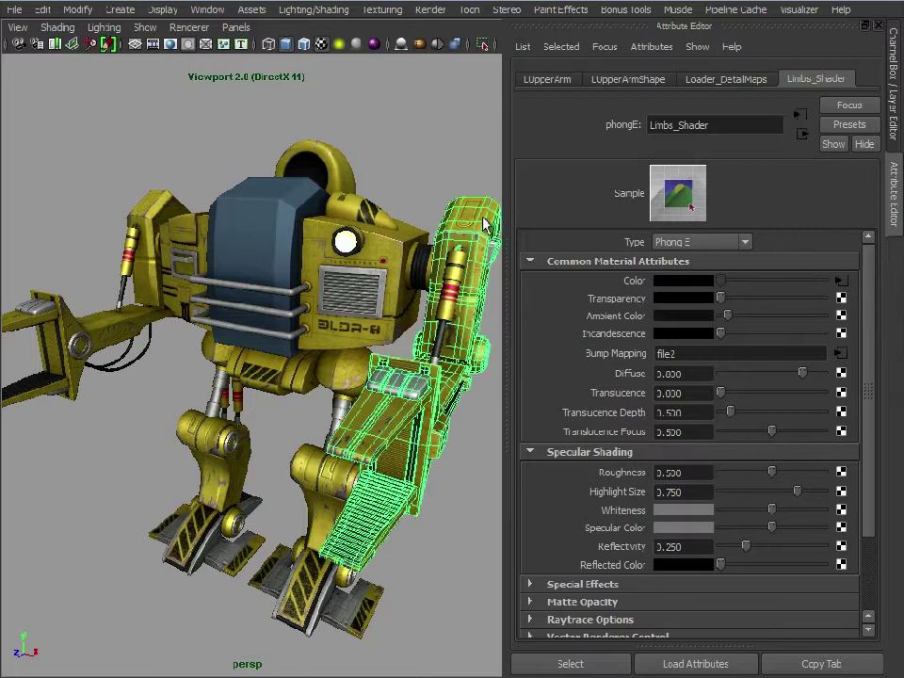
pyautogui.click(843, 529)
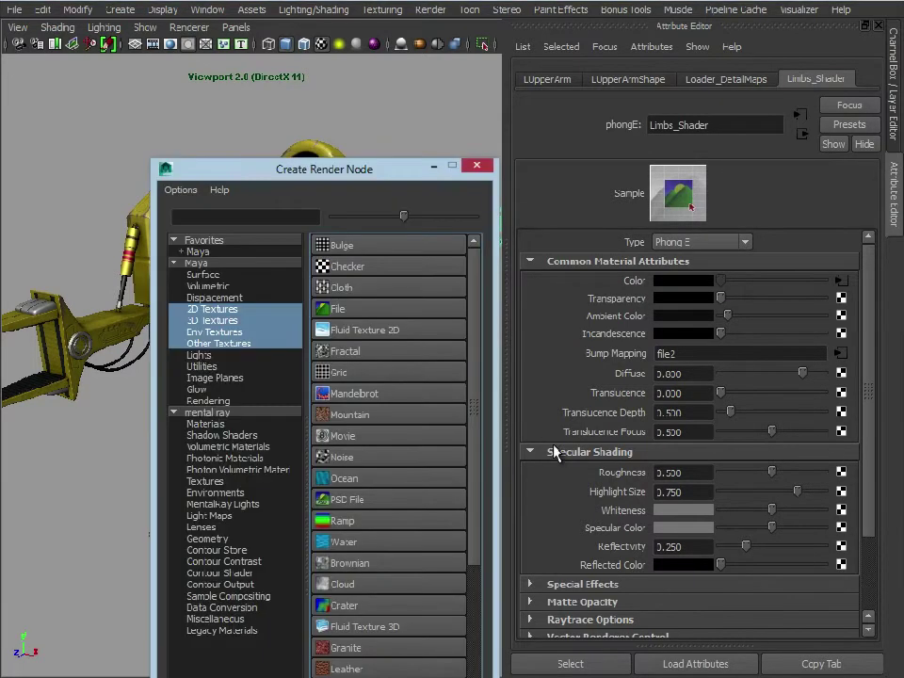
pyautogui.click(353, 312)
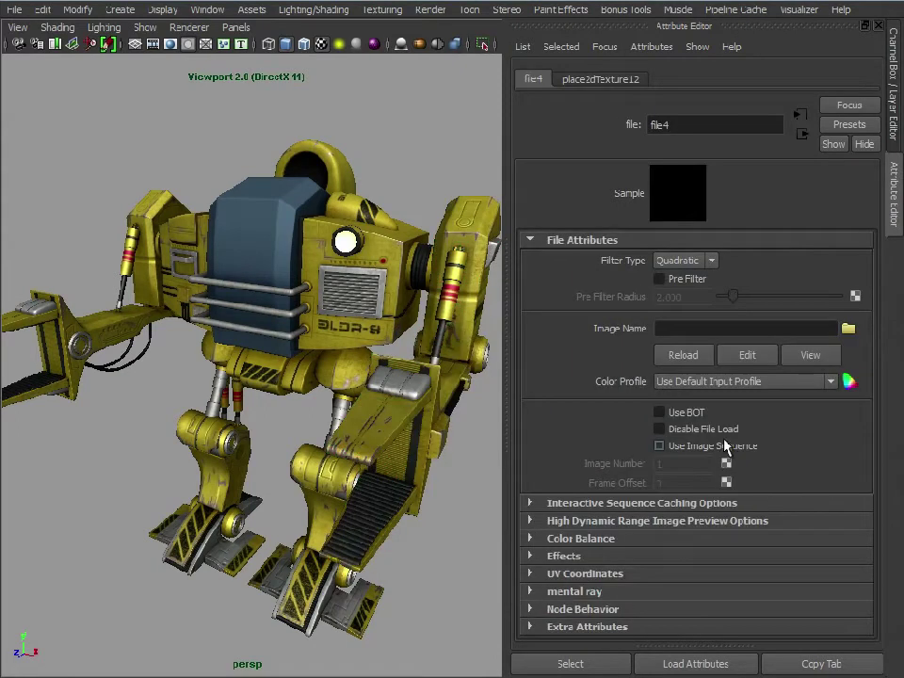
pyautogui.click(849, 329)
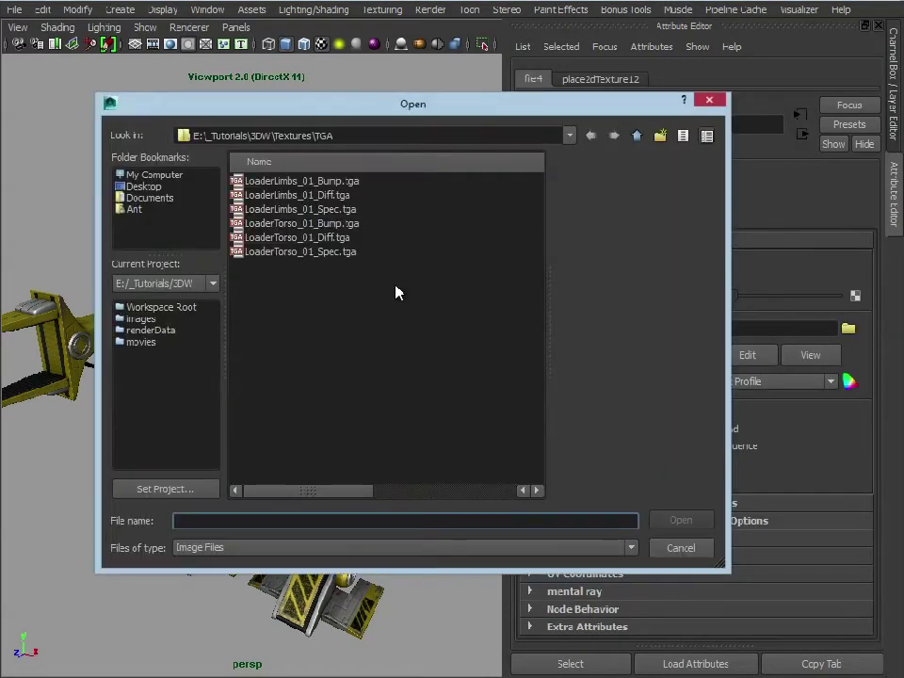
pyautogui.click(292, 209)
pyautogui.doubleClick(292, 209)
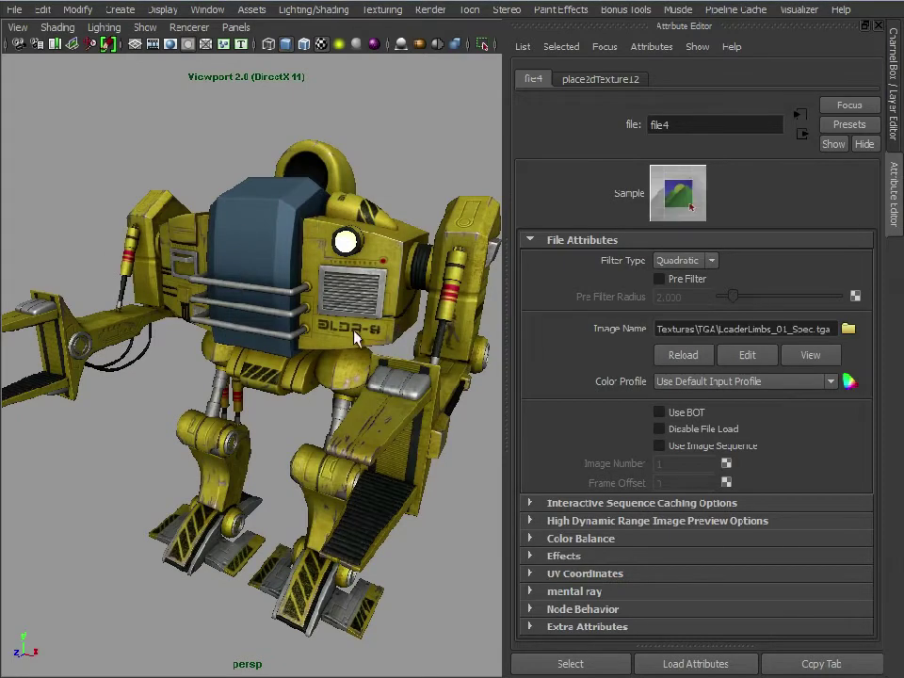
pyautogui.keyDown('alt'); pyautogui.moveTo(252, 237); pyautogui.dragTo(450, 311); pyautogui.keyUp('alt')
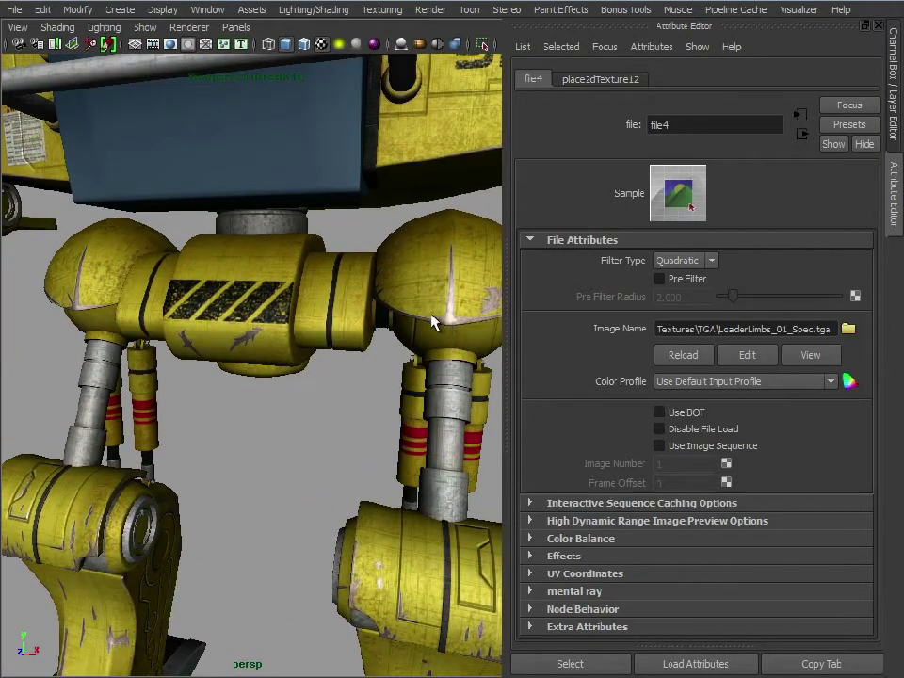
pyautogui.keyDown('alt'); pyautogui.moveTo(388, 293); pyautogui.dragTo(356, 294); pyautogui.keyUp('alt')
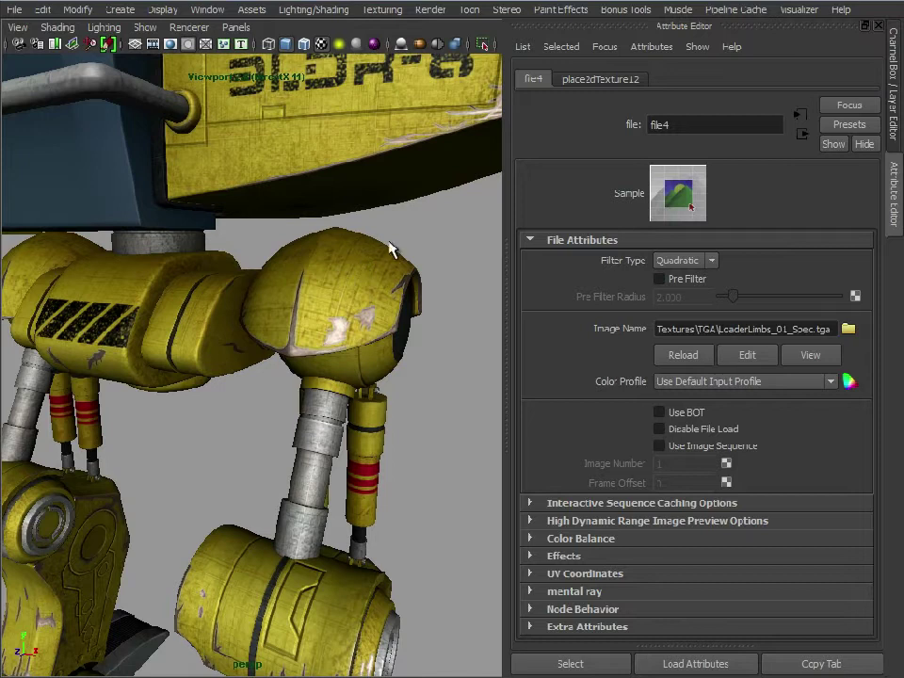
# Step: Frame the mech, clear the selection, and tick the Enviroment display layer's visibility box
pyautogui.press('f')
pyautogui.keyDown('alt'); pyautogui.moveTo(265, 318); pyautogui.dragTo(332, 312); pyautogui.keyUp('alt')
pyautogui.click(895, 89)
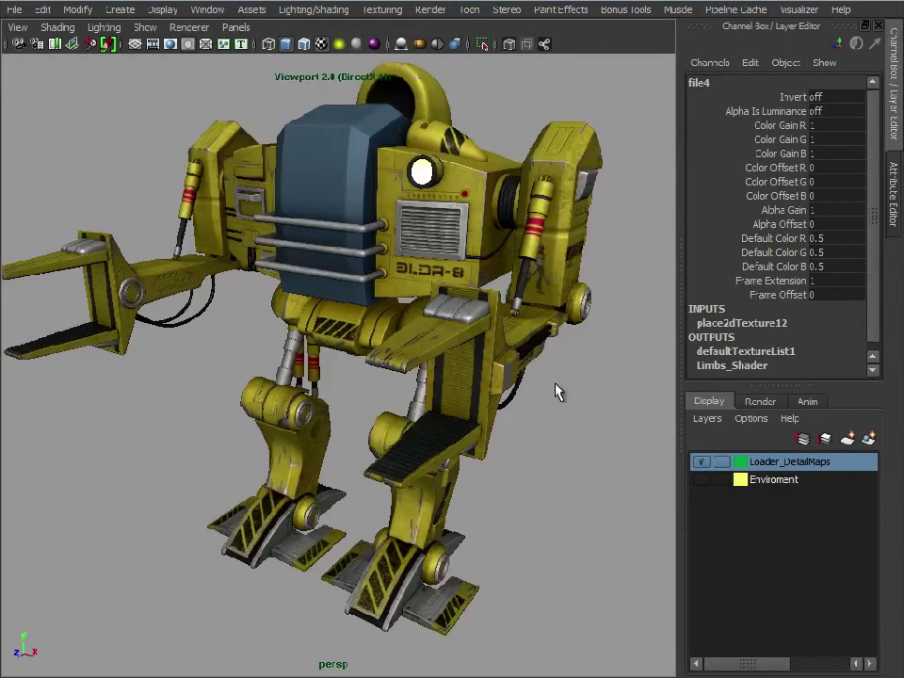
pyautogui.keyDown('alt'); pyautogui.moveTo(573, 353); pyautogui.dragTo(559, 313, button='right'); pyautogui.keyUp('alt')
pyautogui.keyDown('alt'); pyautogui.moveTo(560, 313); pyautogui.dragTo(556, 273); pyautogui.keyUp('alt')
pyautogui.click(193, 111)
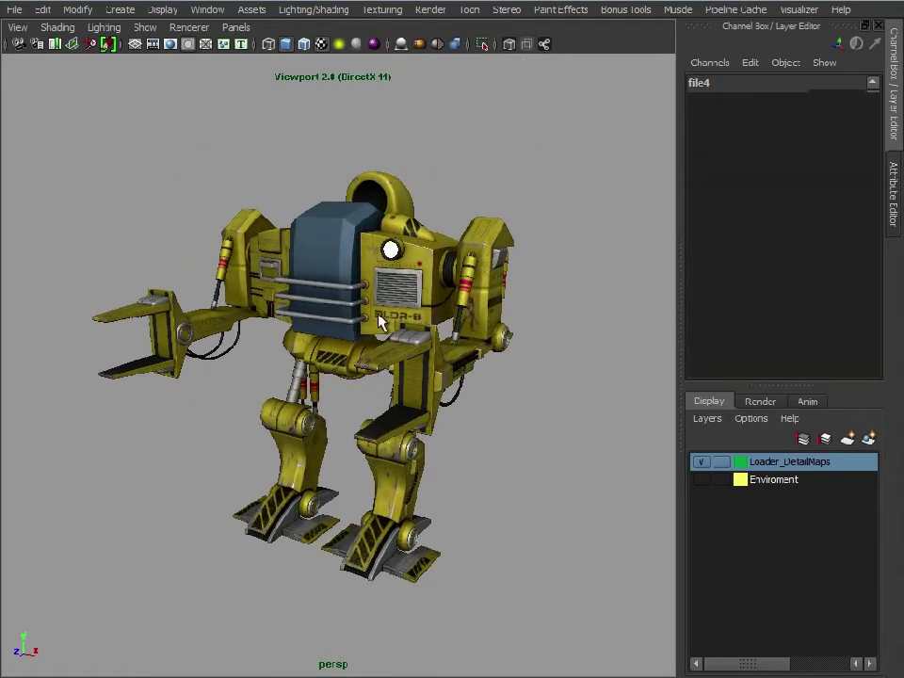
pyautogui.click(193, 29)
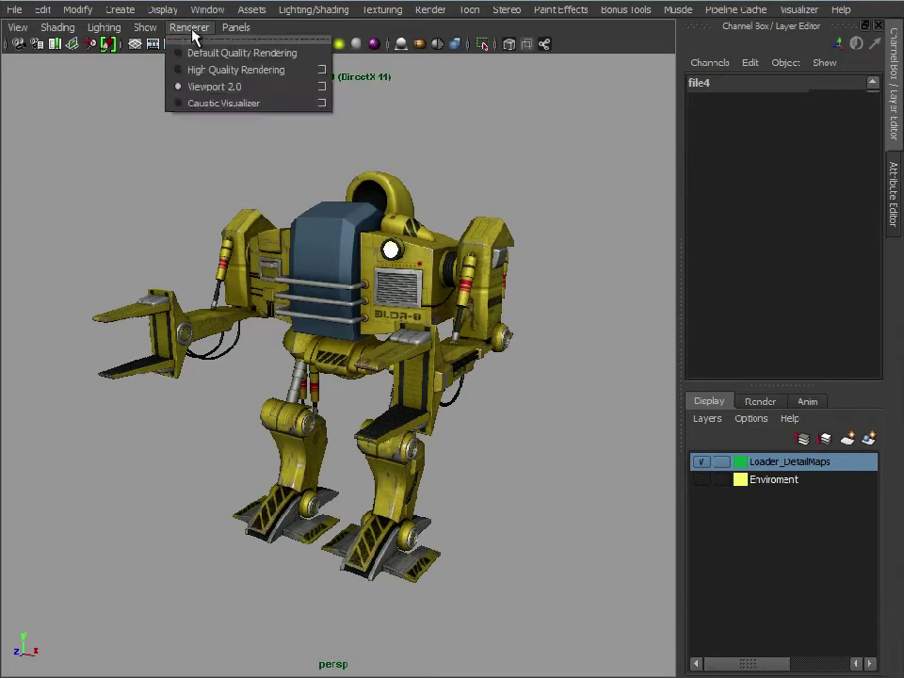
pyautogui.click(578, 147)
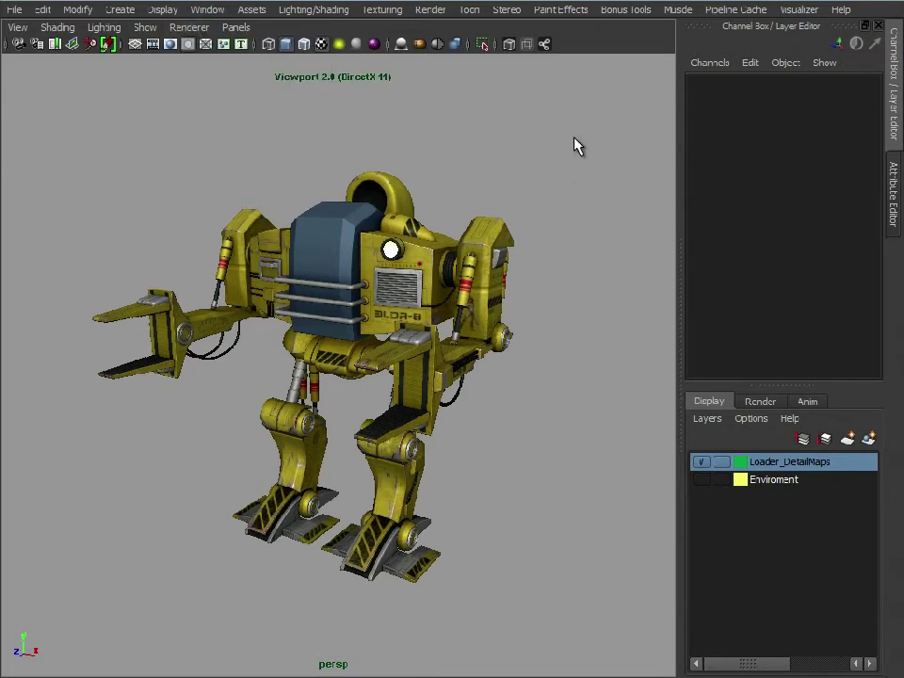
pyautogui.click(703, 481)
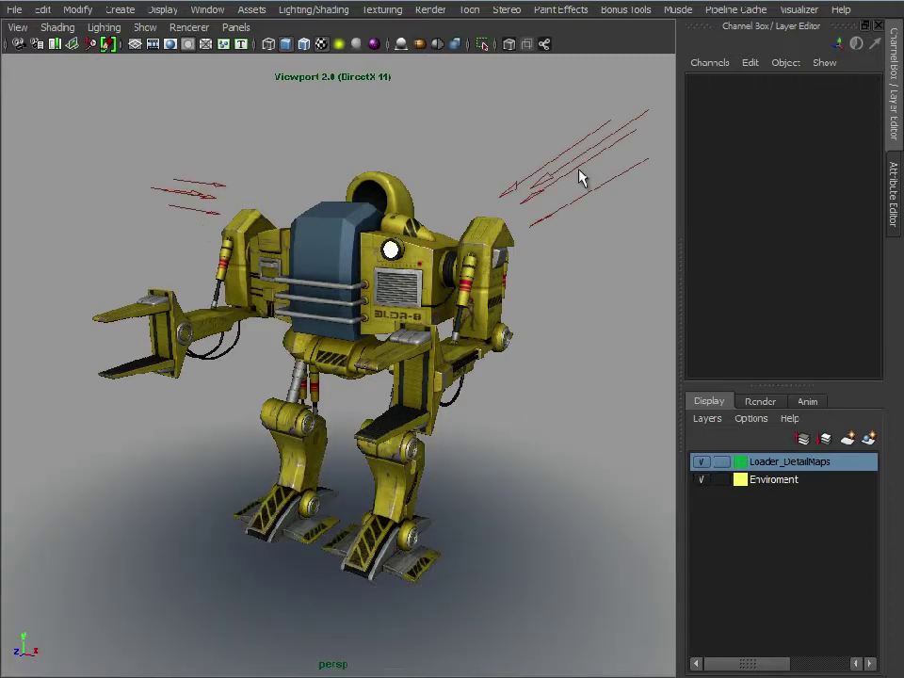
# Step: Select the BackLight, switch viewport lighting to Use All Lights, then deselect it
pyautogui.click(202, 194)
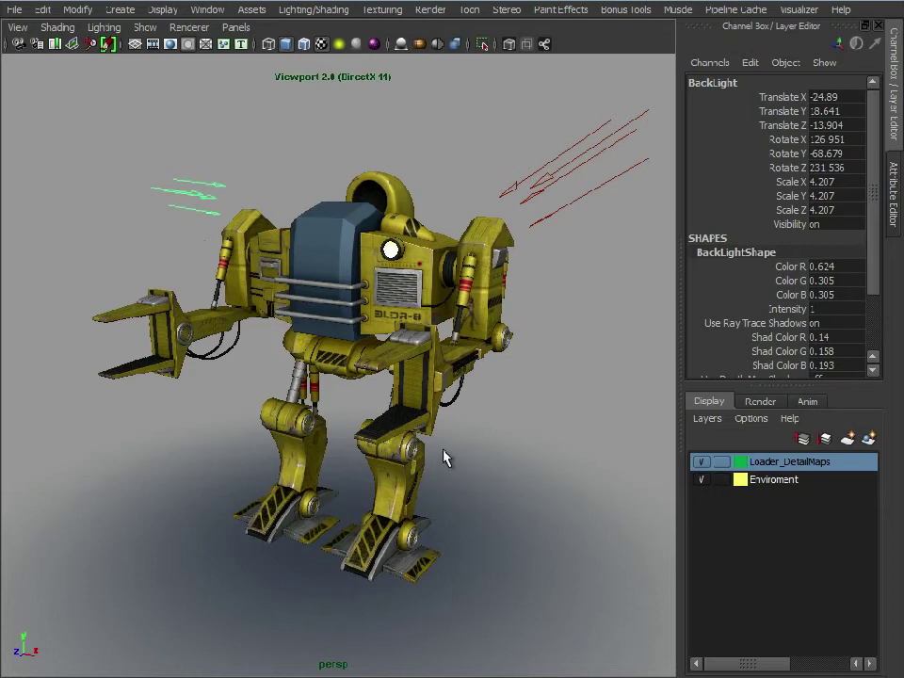
pyautogui.click(113, 27)
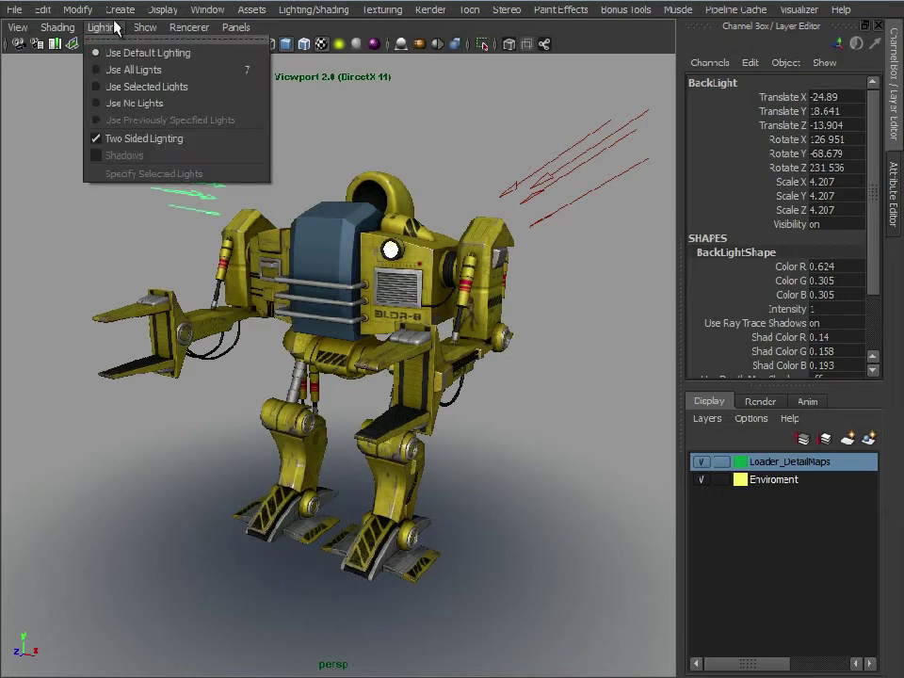
pyautogui.click(141, 70)
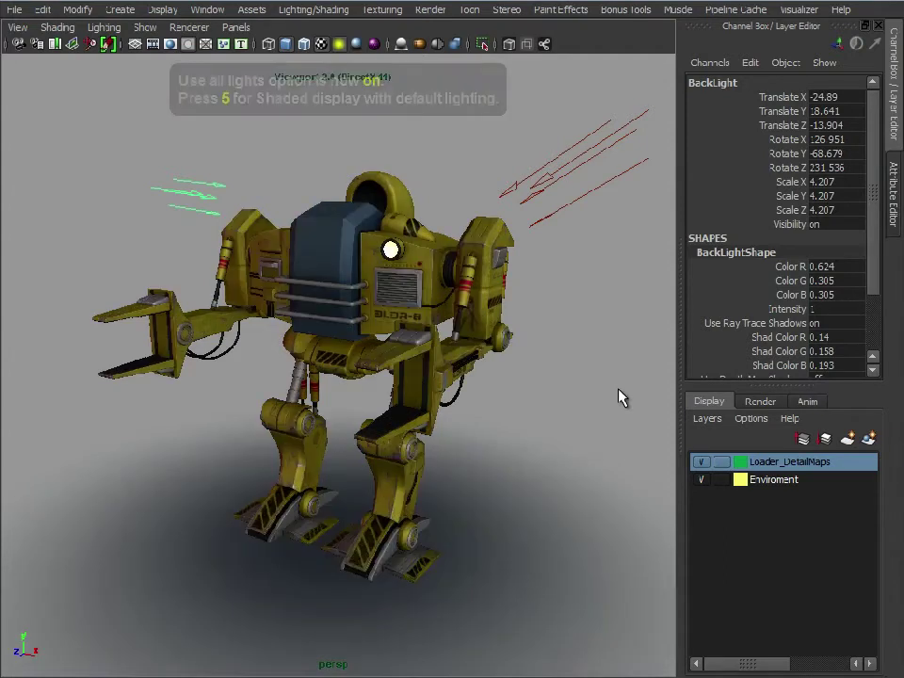
pyautogui.click(454, 170)
pyautogui.keyDown('alt'); pyautogui.moveTo(454, 169); pyautogui.dragTo(325, 367); pyautogui.keyUp('alt')
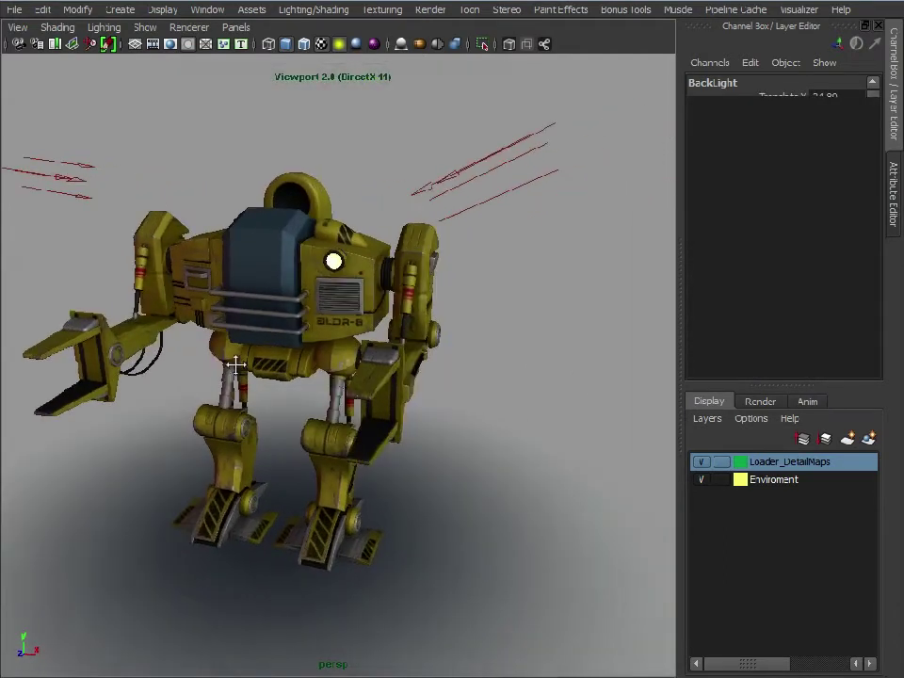
pyautogui.keyDown('alt'); pyautogui.moveTo(325, 367); pyautogui.dragTo(419, 366, button='right'); pyautogui.keyUp('alt')
pyautogui.keyDown('alt'); pyautogui.moveTo(420, 366); pyautogui.dragTo(434, 315); pyautogui.keyUp('alt')
# Step: Orbit back to a three-quarter view of the whole mech and open the Renderer menu
pyautogui.keyDown('alt'); pyautogui.moveTo(174, 440); pyautogui.dragTo(450, 402); pyautogui.keyUp('alt')
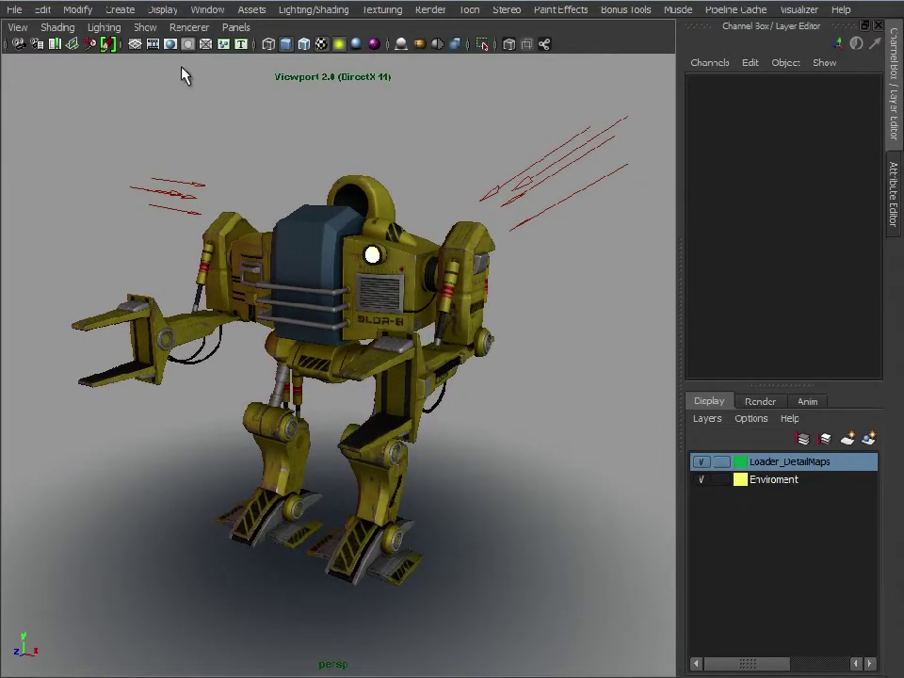
pyautogui.click(189, 27)
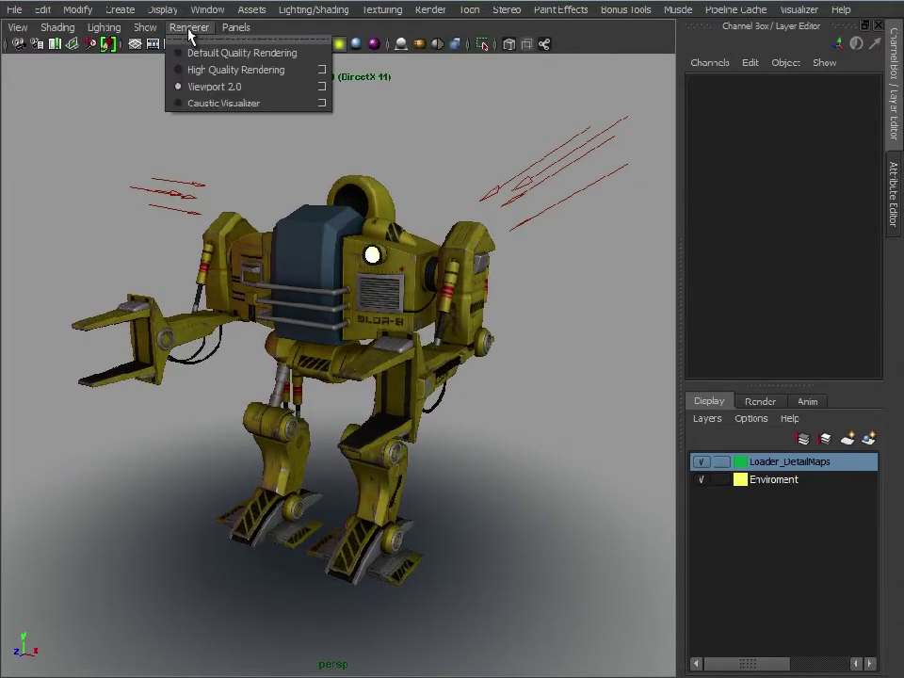
# Step: Switch the viewport renderer to Caustic Visualizer and orbit around the rendering mech
pyautogui.click(255, 105)
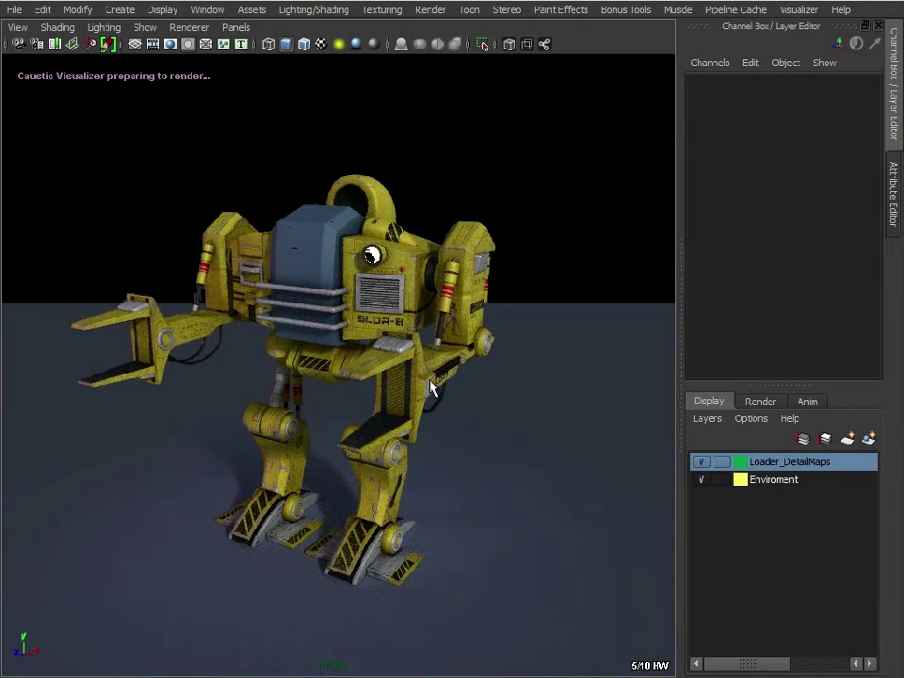
pyautogui.moveTo(209, 351)
pyautogui.keyDown('alt'); pyautogui.mouseDown()
pyautogui.moveTo(446, 440)
pyautogui.moveTo(457, 428)
pyautogui.moveTo(502, 430)
pyautogui.moveTo(485, 426)
pyautogui.mouseUp(); pyautogui.keyUp('alt')
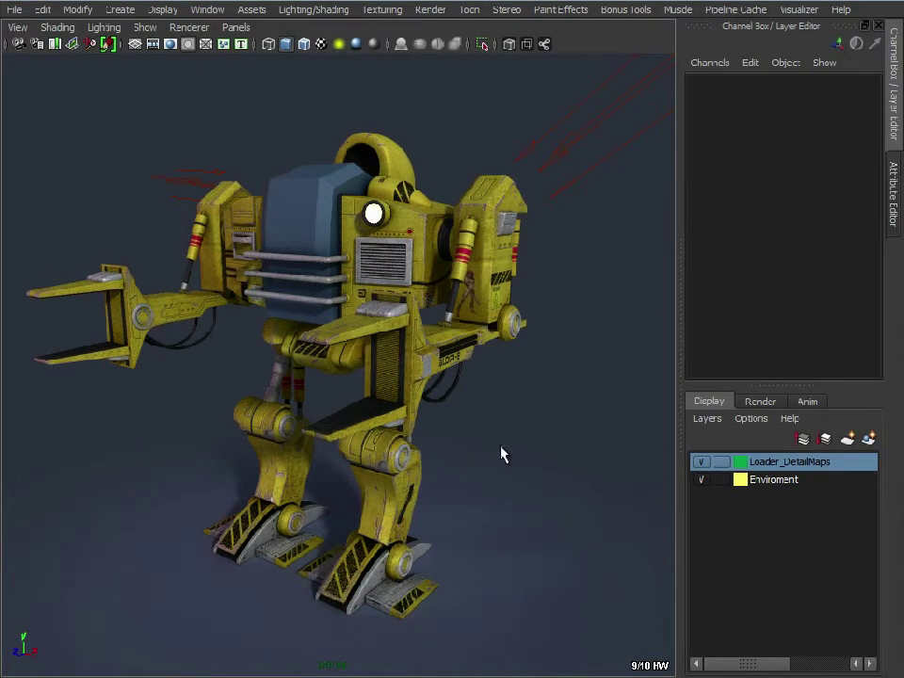
# Step: Close the Attribute Editor, dolly in on the chest, and reopen the torso's attributes with Ctrl+A
pyautogui.click(871, 38)
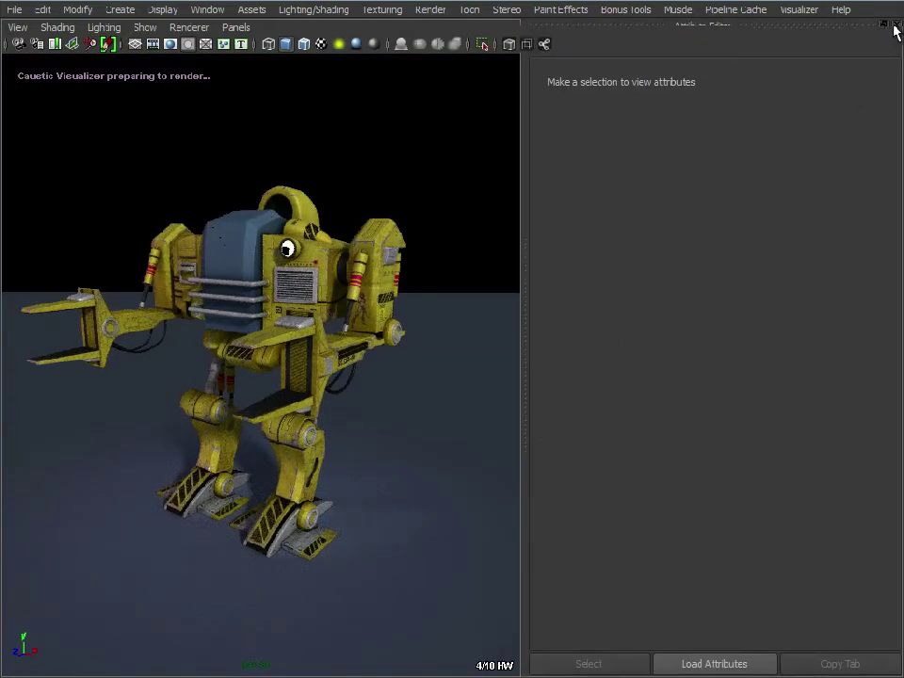
pyautogui.click(897, 26)
pyautogui.keyDown('alt'); pyautogui.moveTo(453, 386); pyautogui.dragTo(597, 397, button='right'); pyautogui.keyUp('alt')
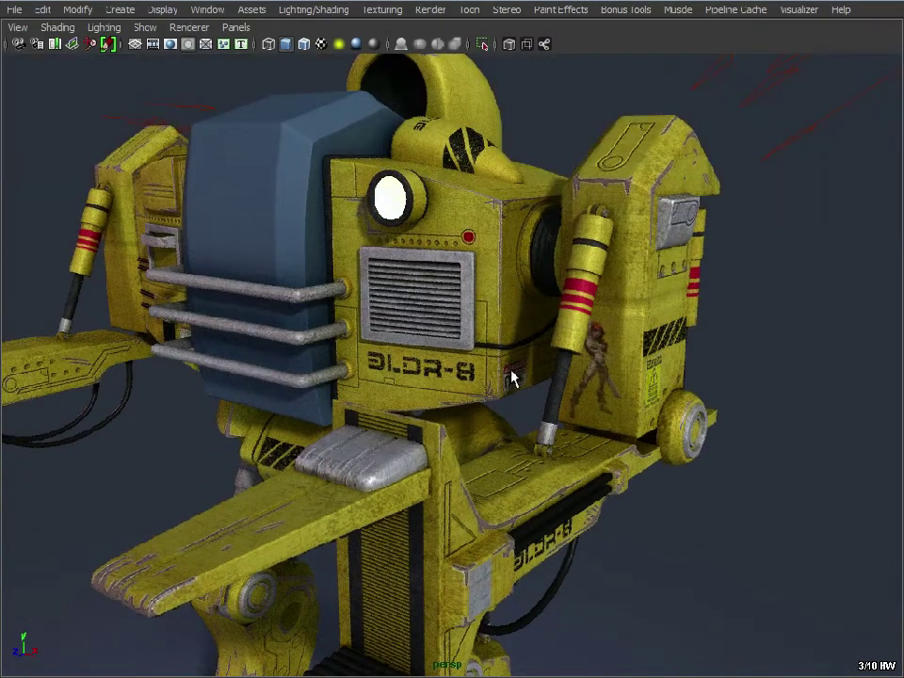
pyautogui.keyDown('alt'); pyautogui.moveTo(598, 351); pyautogui.dragTo(625, 355); pyautogui.keyUp('alt')
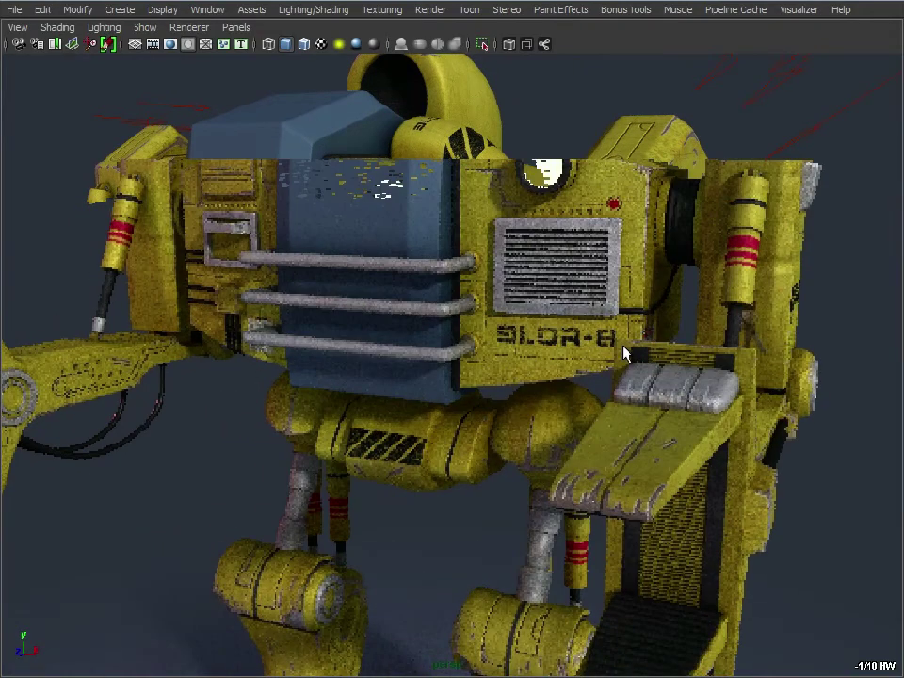
pyautogui.click(540, 367)
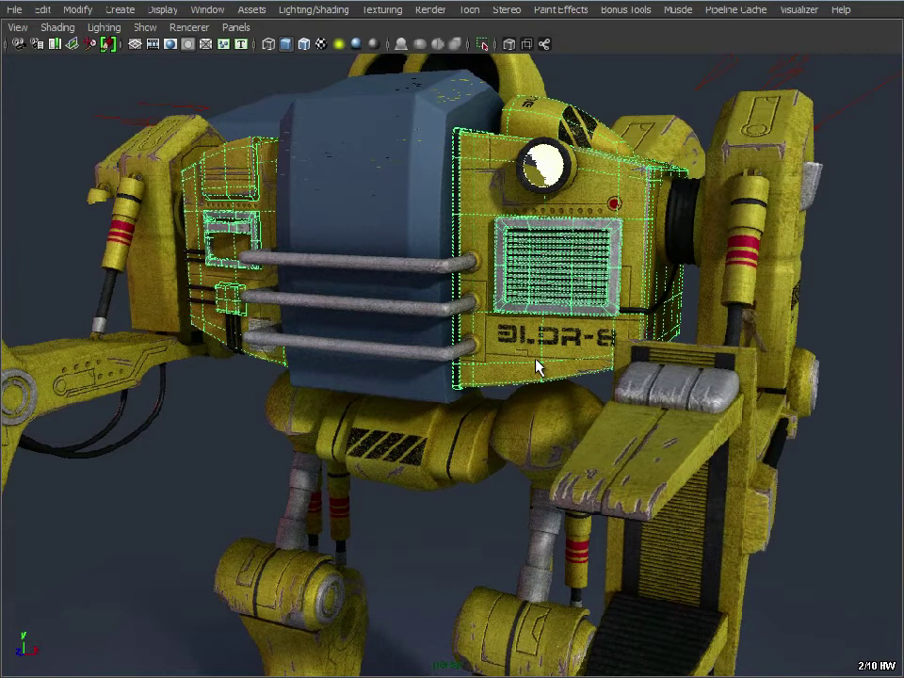
pyautogui.hotkey('ctrl', 'a')
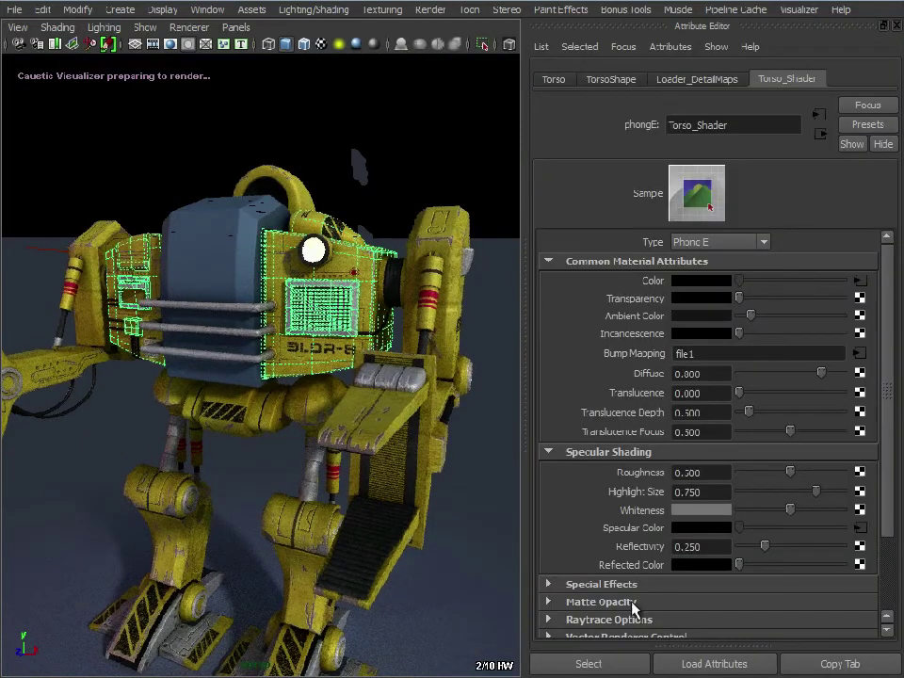
# Step: Raise Torso_Shader's Reflectivity to 1.000 and inspect the glossier chest, head and legs up close
pyautogui.click(608, 663)
pyautogui.moveTo(281, 397)
pyautogui.keyDown('alt'); pyautogui.mouseDown(button='right')
pyautogui.moveTo(335, 383)
pyautogui.moveTo(334, 420)
pyautogui.mouseUp(button='right'); pyautogui.keyUp('alt')
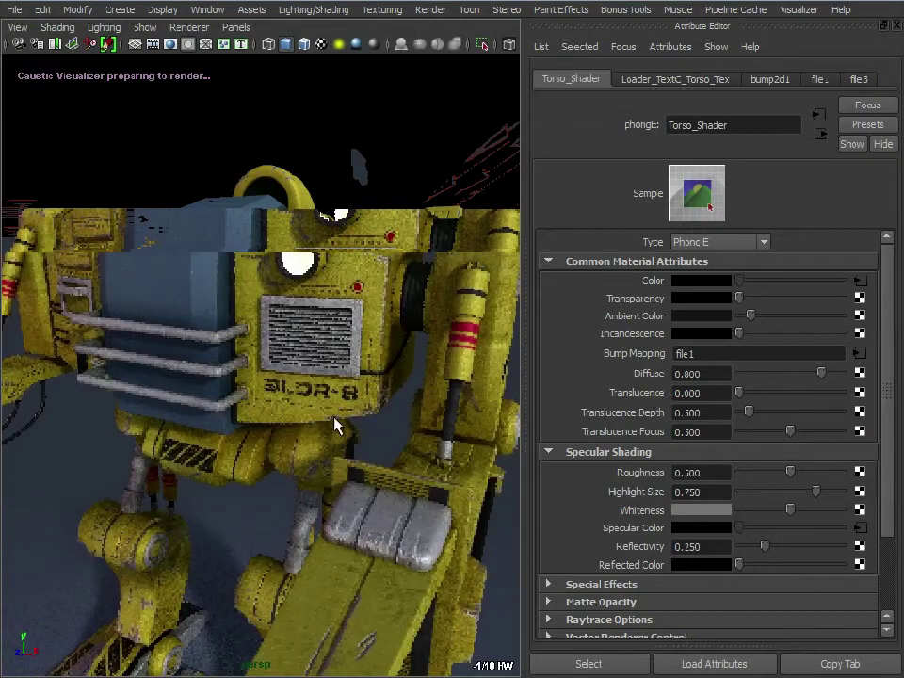
pyautogui.moveTo(765, 551); pyautogui.dragTo(847, 548)
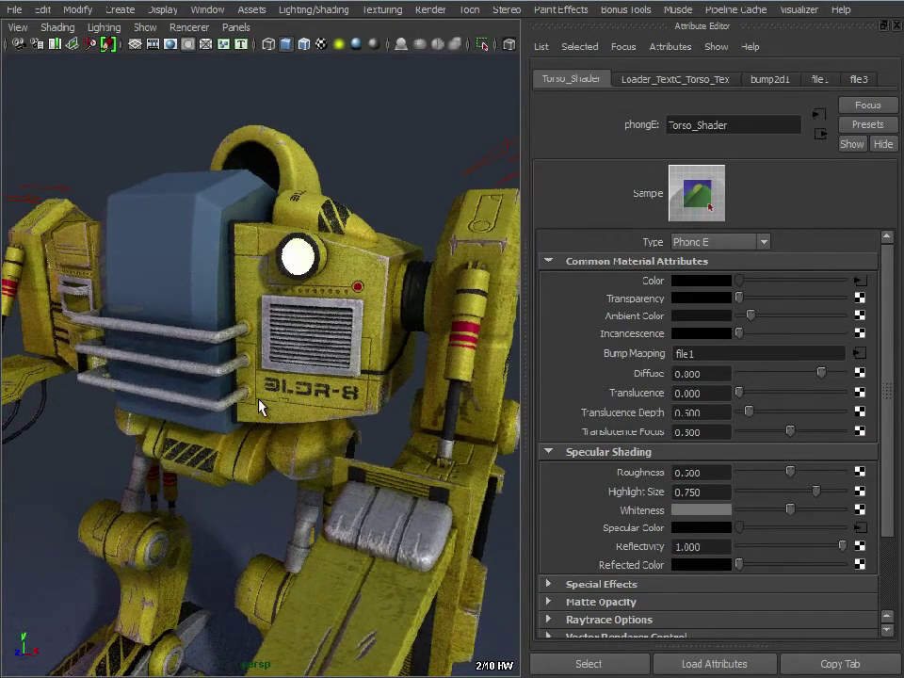
pyautogui.keyDown('alt'); pyautogui.moveTo(283, 399); pyautogui.dragTo(281, 411, button='right'); pyautogui.keyUp('alt')
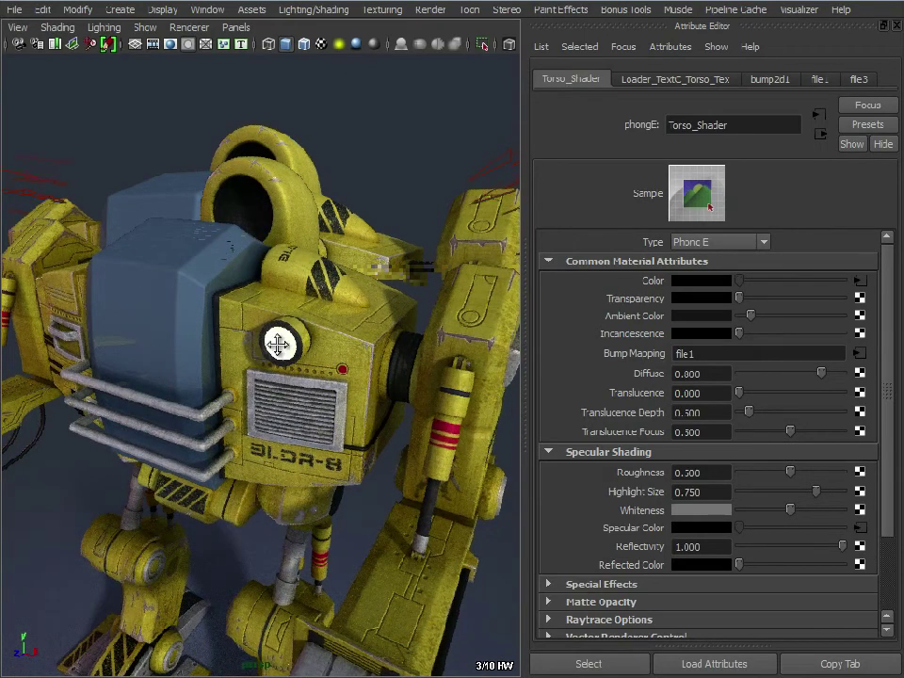
pyautogui.keyDown('alt'); pyautogui.moveTo(281, 339); pyautogui.dragTo(343, 343, button='right'); pyautogui.keyUp('alt')
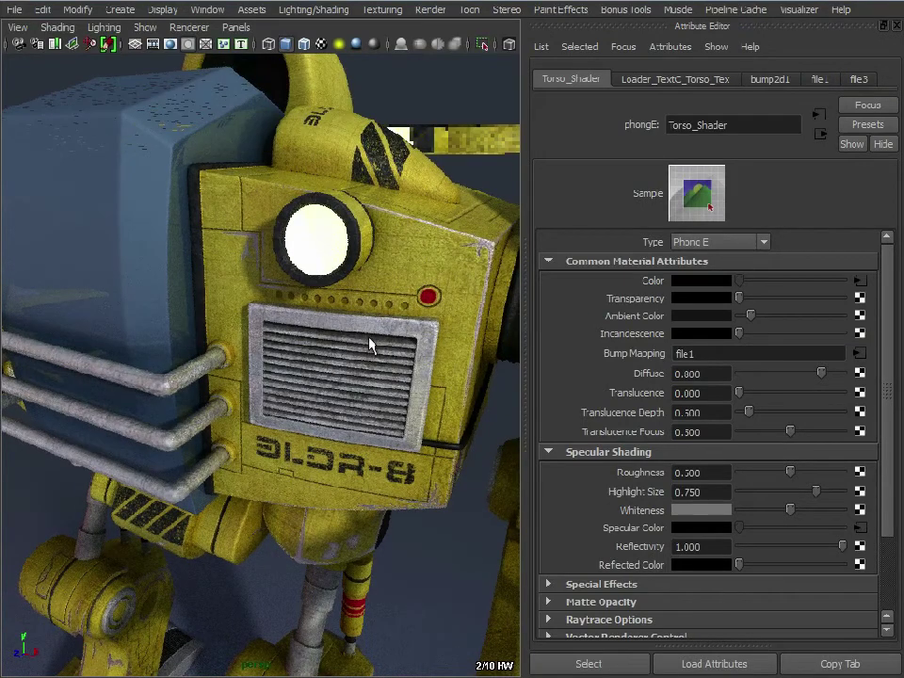
pyautogui.keyDown('alt'); pyautogui.moveTo(369, 343); pyautogui.dragTo(362, 345); pyautogui.keyUp('alt')
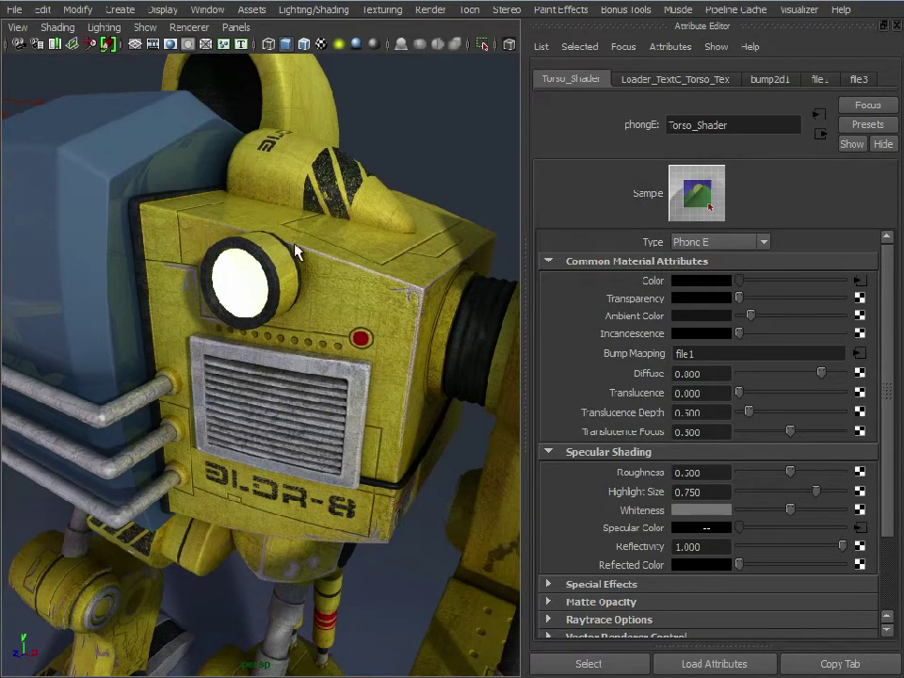
pyautogui.keyDown('alt'); pyautogui.moveTo(297, 251); pyautogui.dragTo(302, 268); pyautogui.keyUp('alt')
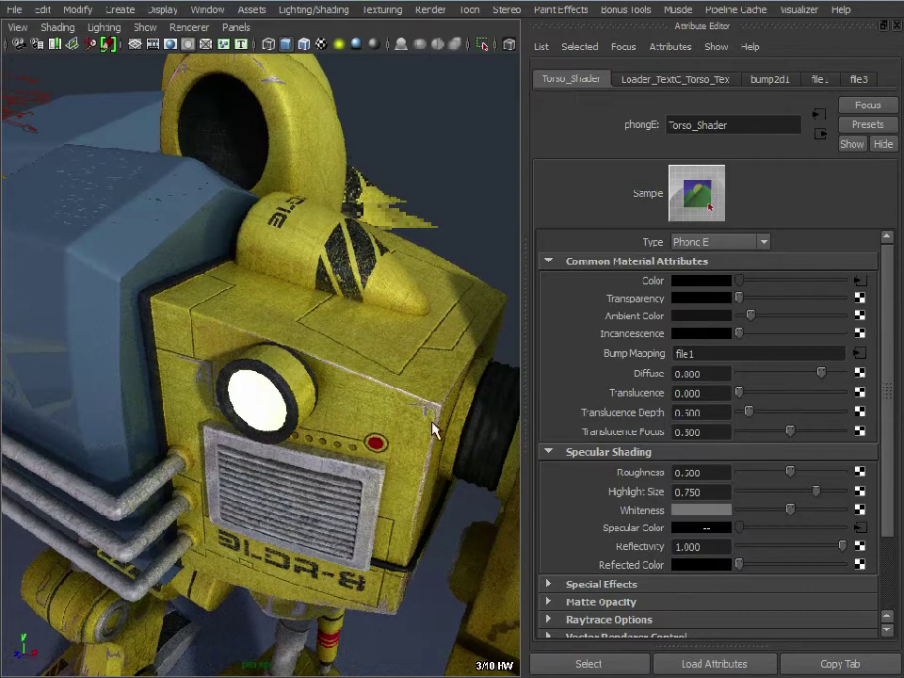
pyautogui.keyDown('alt'); pyautogui.moveTo(365, 509); pyautogui.dragTo(375, 448); pyautogui.keyUp('alt')
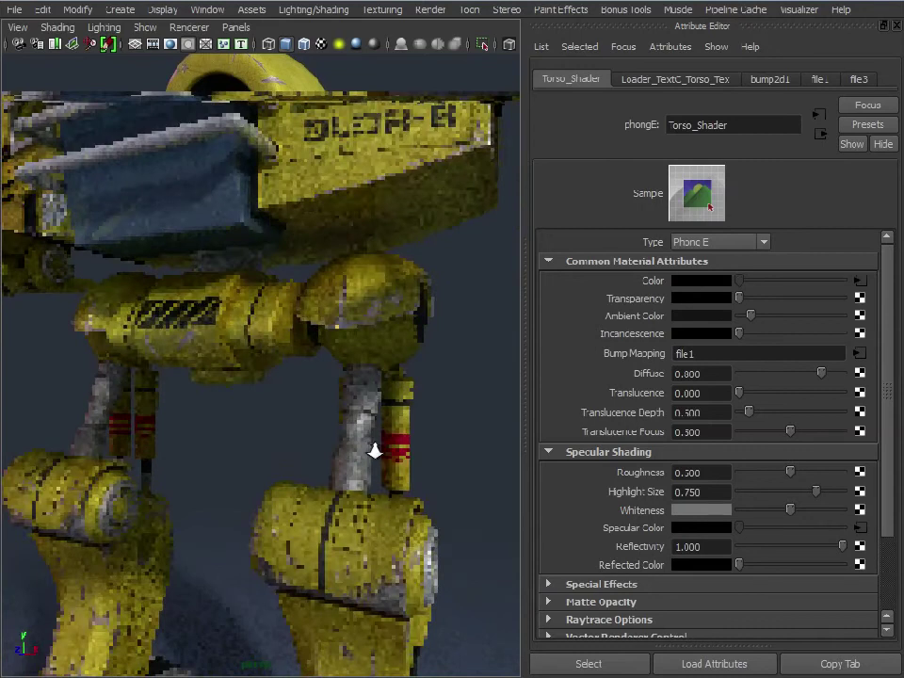
pyautogui.scroll(3, 333, 452)
pyautogui.scroll(-1, 333, 452)
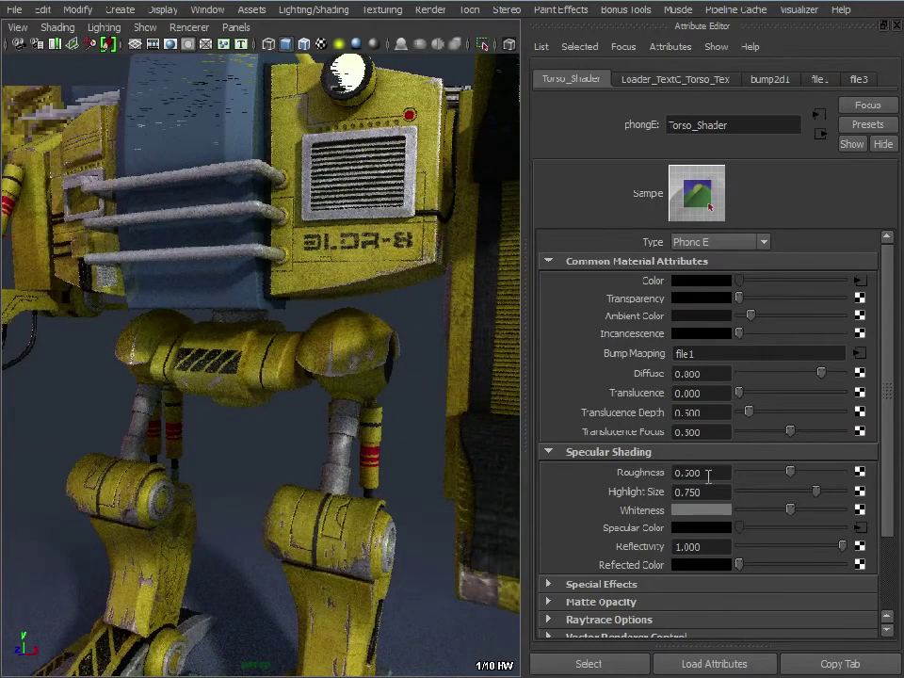
# Step: Preview the torso shader's Roughness between about 0.376 and 1.0 while orbiting closer to the hips
pyautogui.moveTo(791, 478); pyautogui.dragTo(778, 478)
pyautogui.moveTo(267, 455)
pyautogui.keyDown('alt'); pyautogui.mouseDown()
pyautogui.moveTo(256, 427)
pyautogui.moveTo(259, 454)
pyautogui.mouseUp(); pyautogui.keyUp('alt')
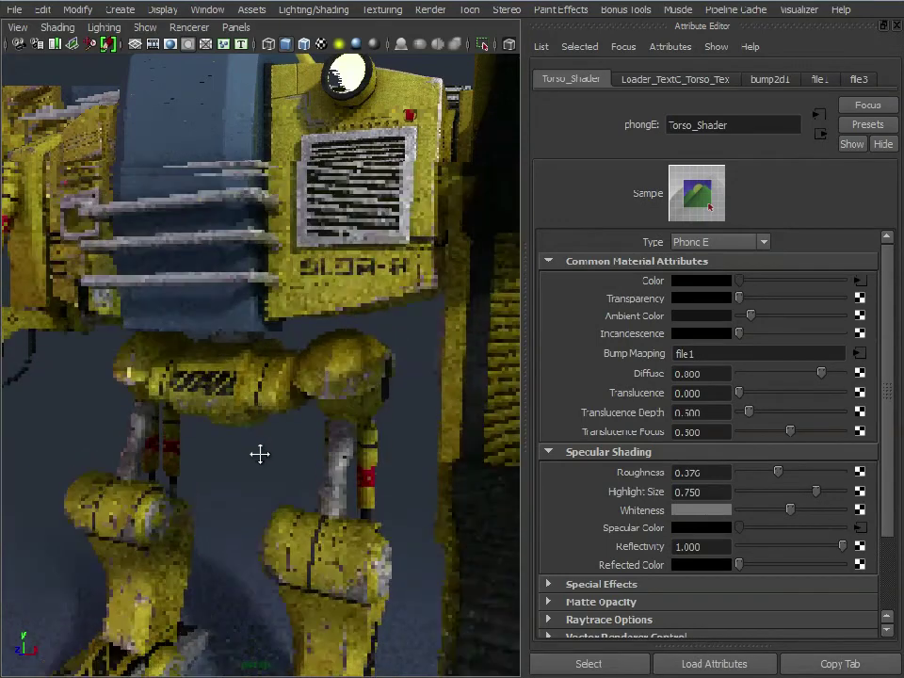
pyautogui.keyDown('alt'); pyautogui.moveTo(258, 454); pyautogui.dragTo(443, 486, button='right'); pyautogui.keyUp('alt')
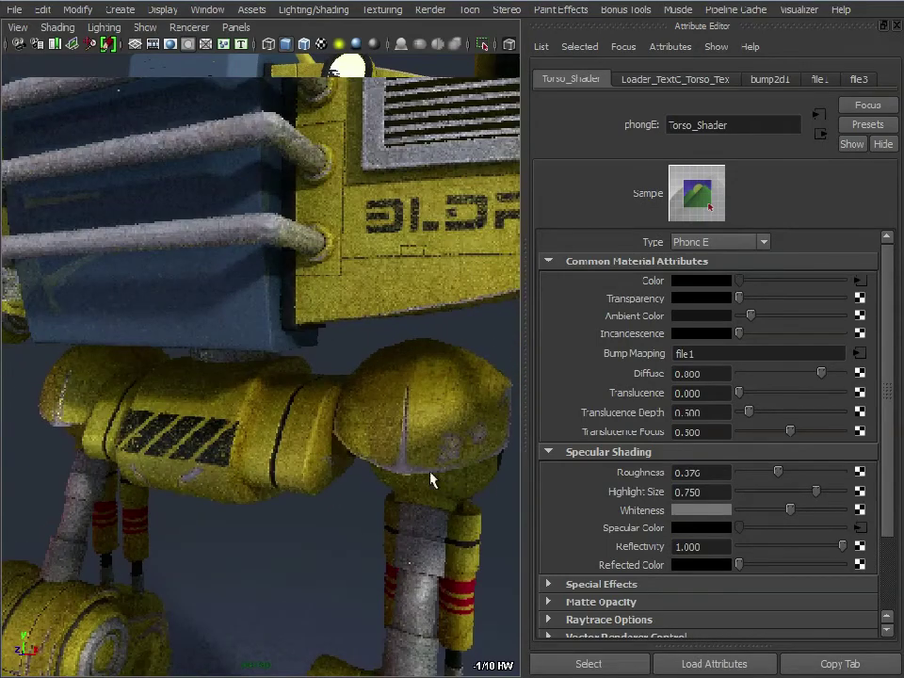
pyautogui.keyDown('alt'); pyautogui.moveTo(432, 479); pyautogui.dragTo(382, 440); pyautogui.keyUp('alt')
pyautogui.keyDown('alt'); pyautogui.moveTo(382, 440); pyautogui.dragTo(381, 452, button='right'); pyautogui.keyUp('alt')
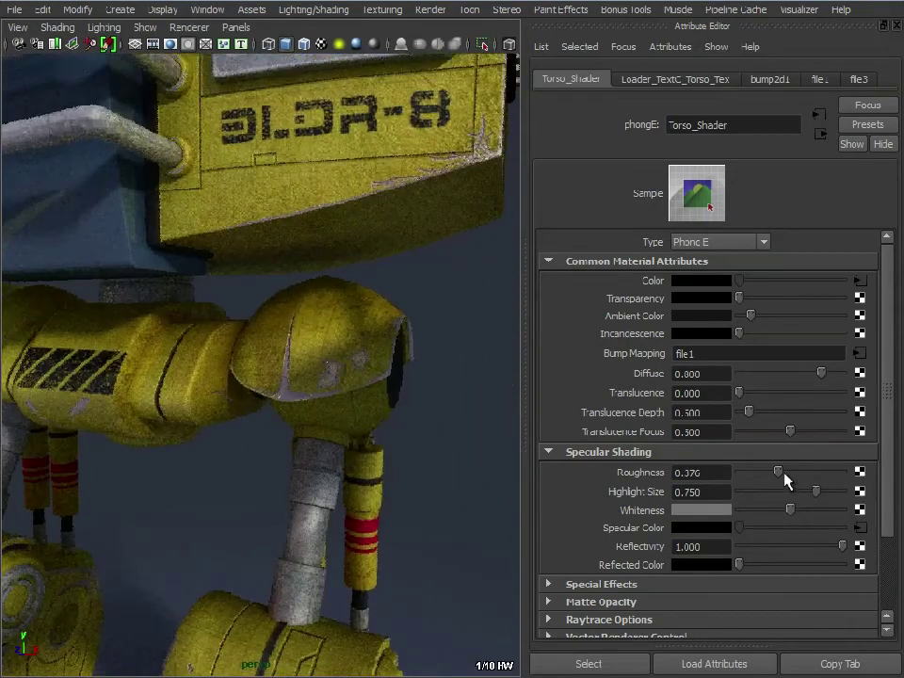
pyautogui.moveTo(781, 479)
pyautogui.mouseDown()
pyautogui.moveTo(882, 480)
pyautogui.moveTo(692, 466)
pyautogui.moveTo(883, 480)
pyautogui.moveTo(819, 472)
pyautogui.moveTo(775, 479)
pyautogui.moveTo(789, 479)
pyautogui.moveTo(786, 501)
pyautogui.moveTo(739, 492)
pyautogui.moveTo(763, 500)
pyautogui.moveTo(770, 489)
pyautogui.moveTo(751, 489)
pyautogui.moveTo(761, 493)
pyautogui.mouseUp()
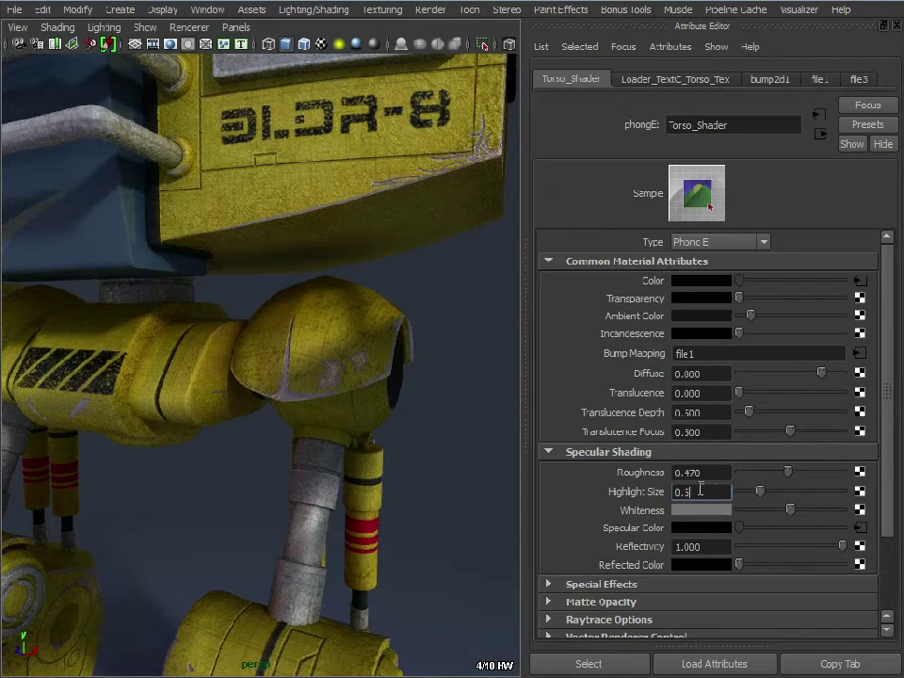
# Step: Enter Highlight Size 0.5 and Roughness 0.3 on Torso_Shader, then orbit back to view the torso
pyautogui.write('0.5')
pyautogui.doubleClick(701, 472)
pyautogui.write('0.3')
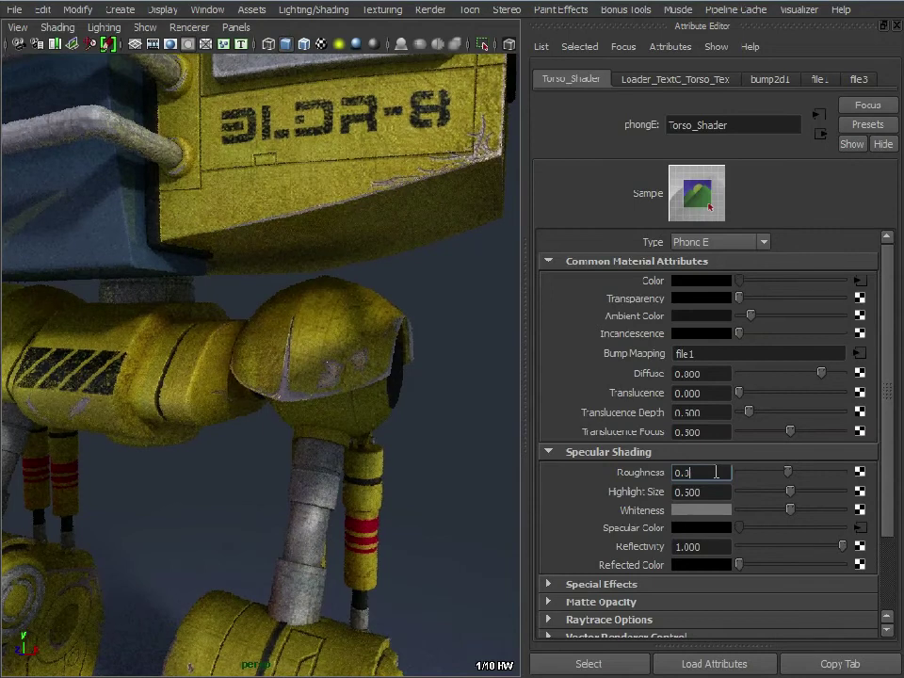
pyautogui.press('Return')
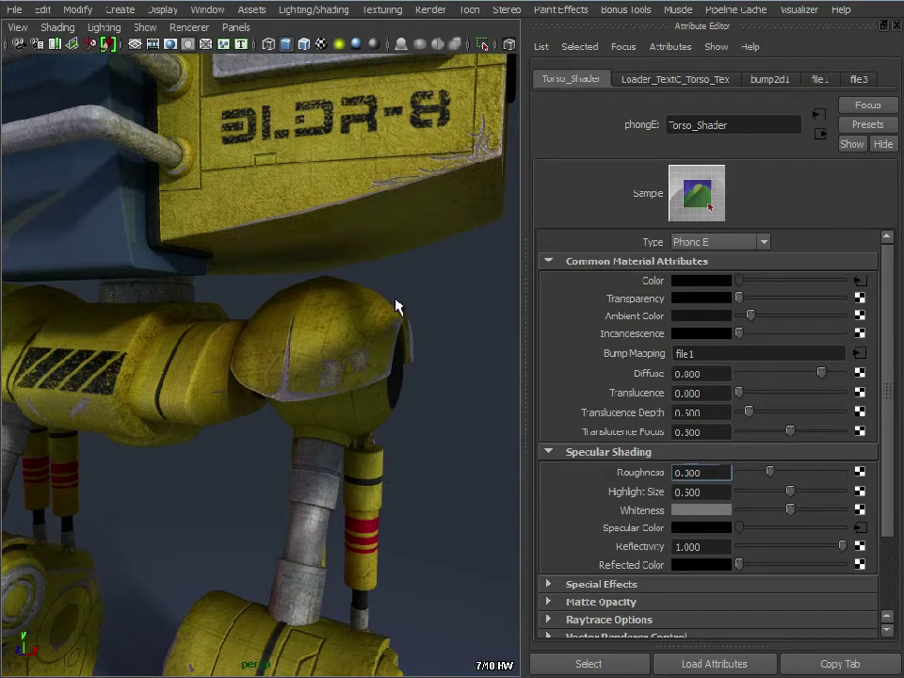
pyautogui.click(724, 490)
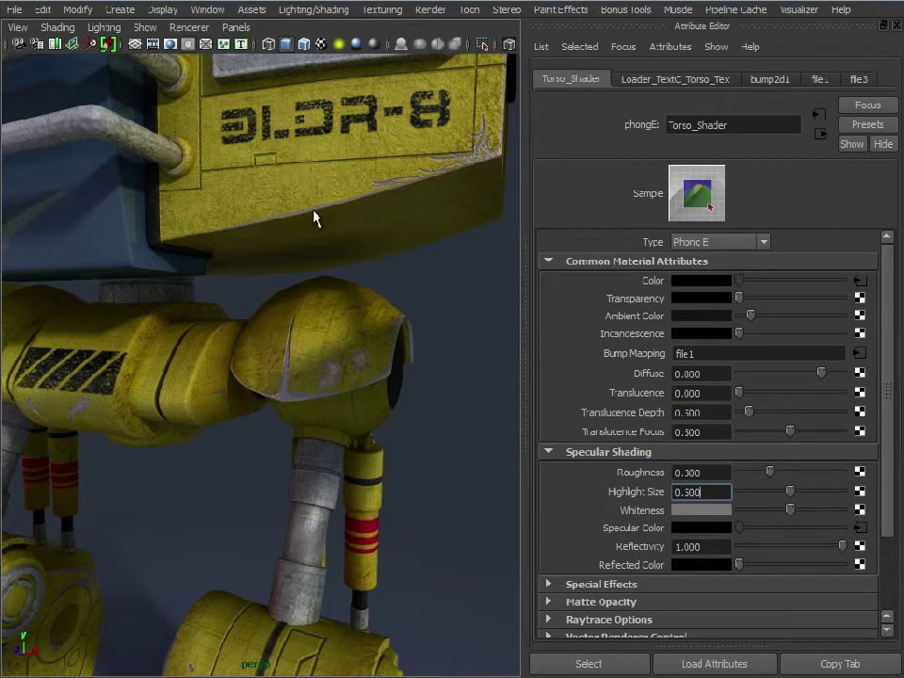
pyautogui.keyDown('alt'); pyautogui.moveTo(315, 218); pyautogui.dragTo(281, 234); pyautogui.keyUp('alt')
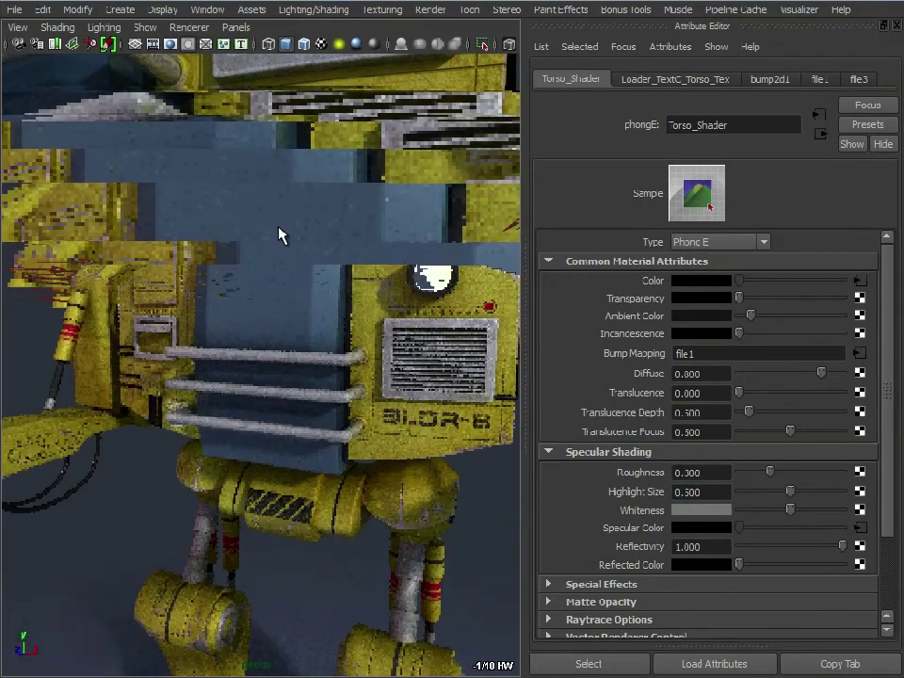
# Step: Assign a new Blinn material to the cockpit mesh
pyautogui.click(280, 236)
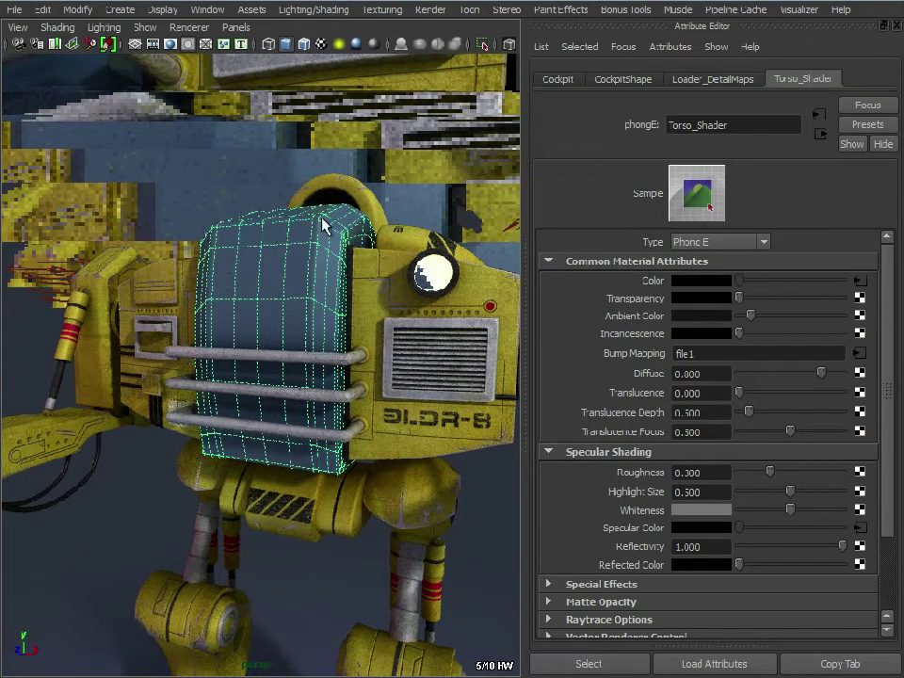
pyautogui.moveTo(302, 242); pyautogui.dragTo(406, 577, button='right')
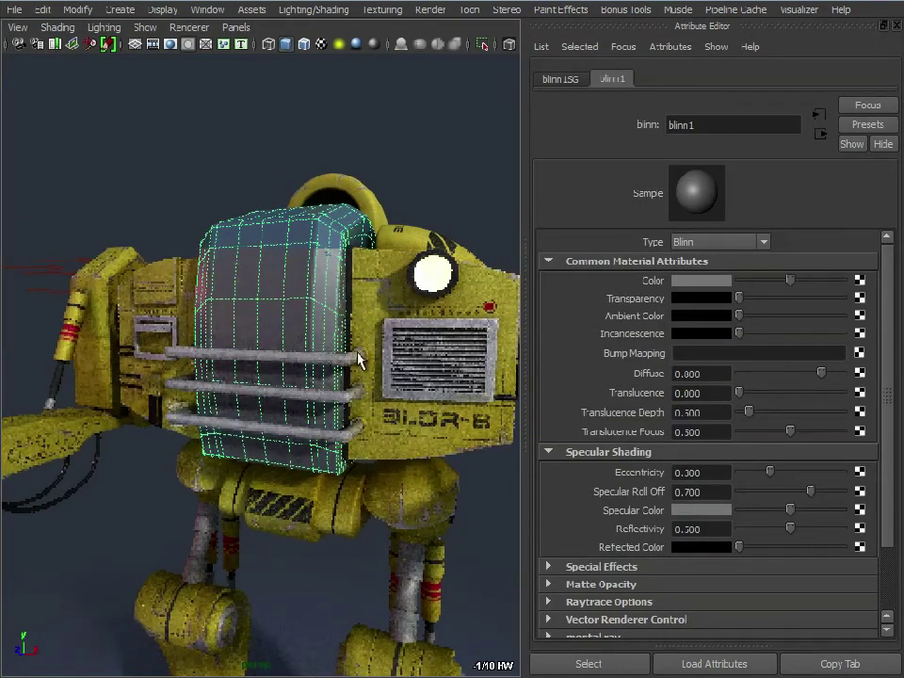
pyautogui.keyDown('alt'); pyautogui.moveTo(357, 359); pyautogui.dragTo(369, 356); pyautogui.keyUp('alt')
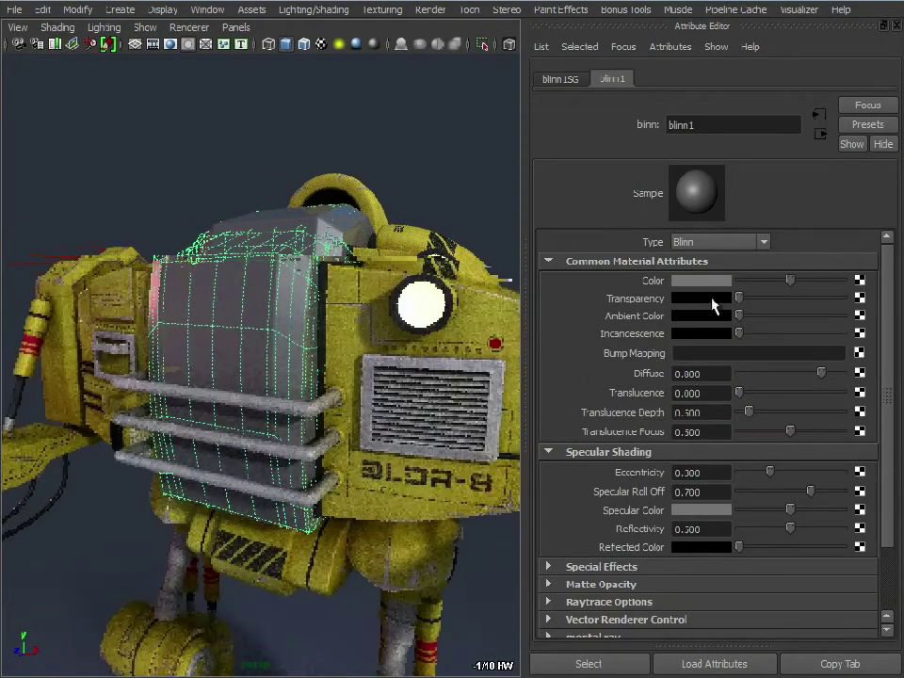
# Step: Colour the cockpit's Blinn a soft, desaturated blue
pyautogui.click(714, 283)
pyautogui.click(723, 236)
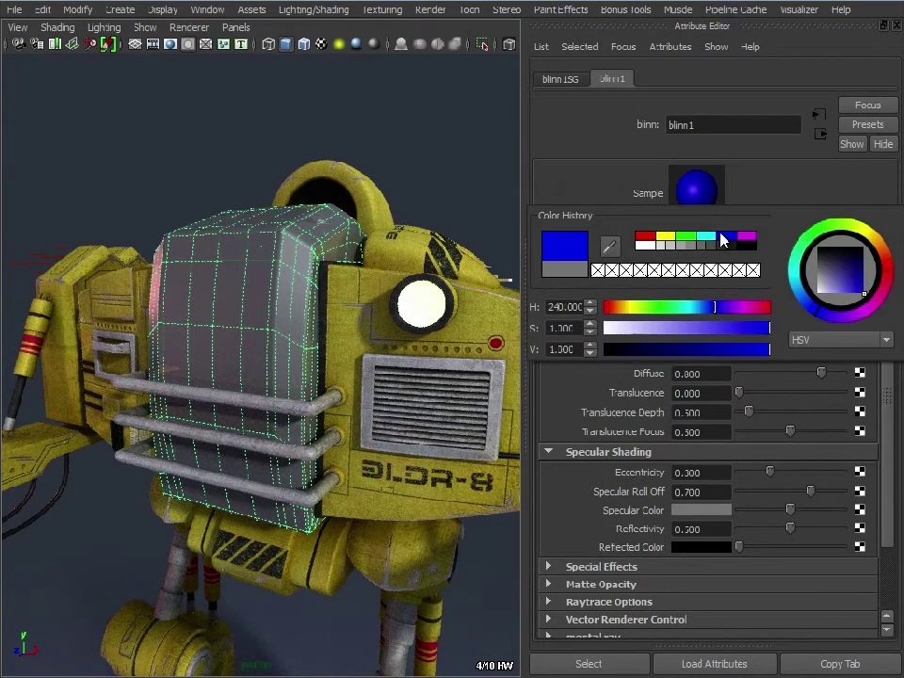
pyautogui.moveTo(703, 329)
pyautogui.mouseDown()
pyautogui.moveTo(691, 329)
pyautogui.moveTo(704, 350)
pyautogui.moveTo(715, 315)
pyautogui.mouseUp()
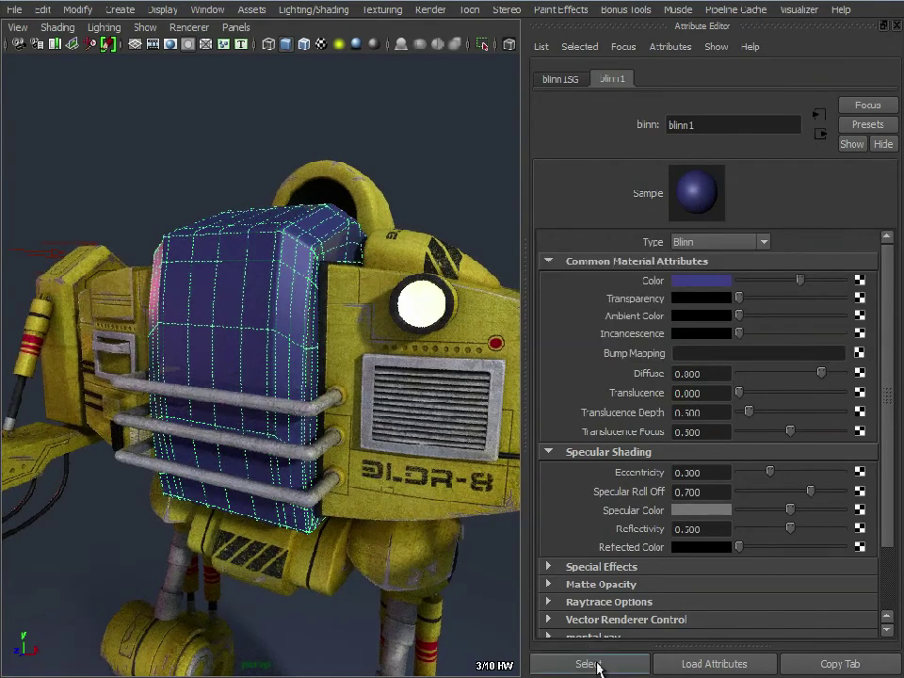
# Step: Give blinn1 Reflectivity 1, Eccentricity 0.24, Specular Roll Off 0.991 and a pink specular colour
pyautogui.moveTo(790, 529); pyautogui.dragTo(886, 536)
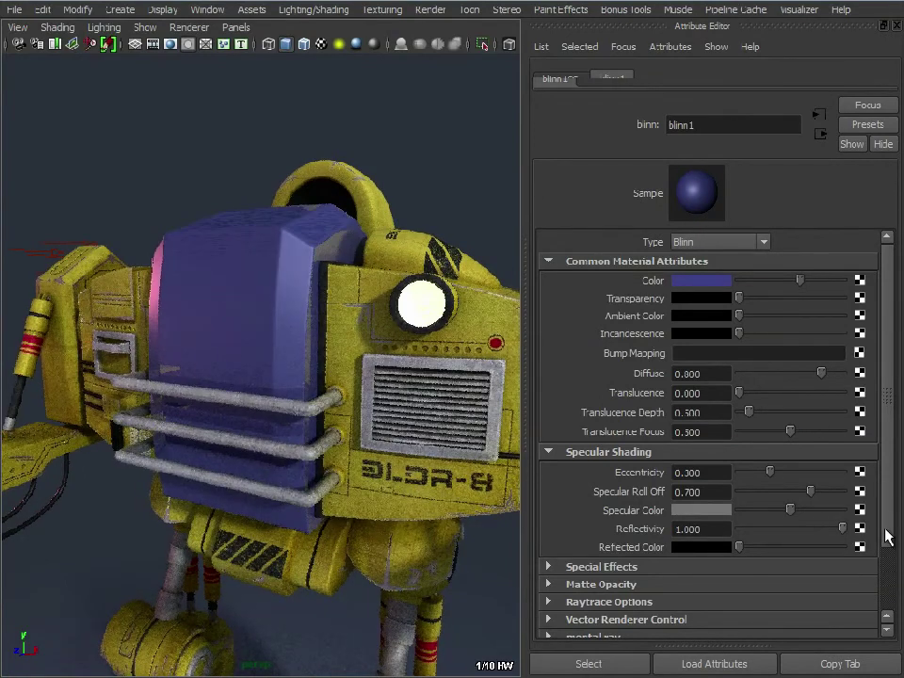
pyautogui.moveTo(789, 513); pyautogui.dragTo(830, 494)
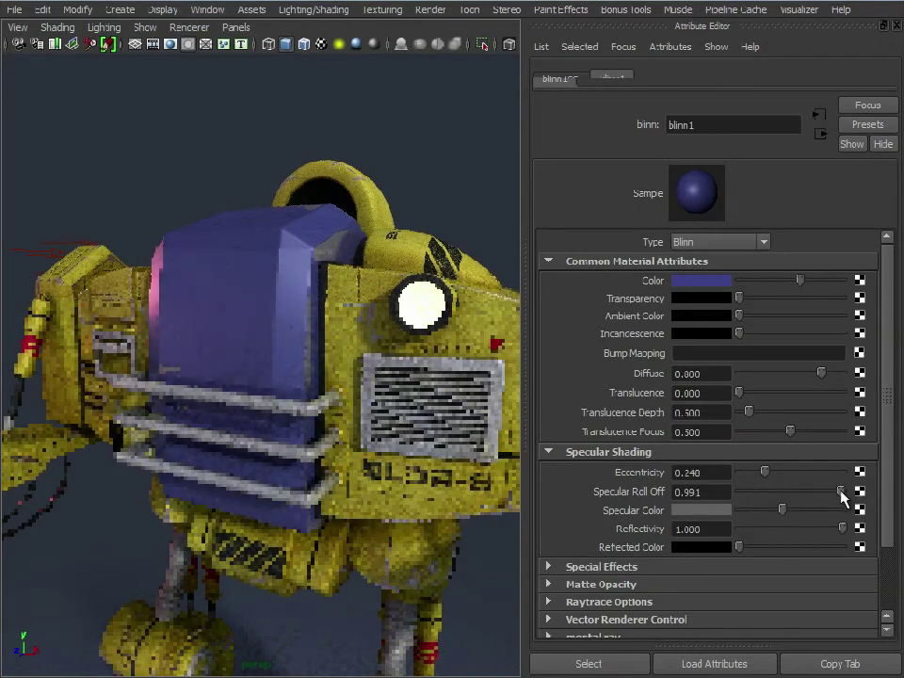
pyautogui.click(718, 511)
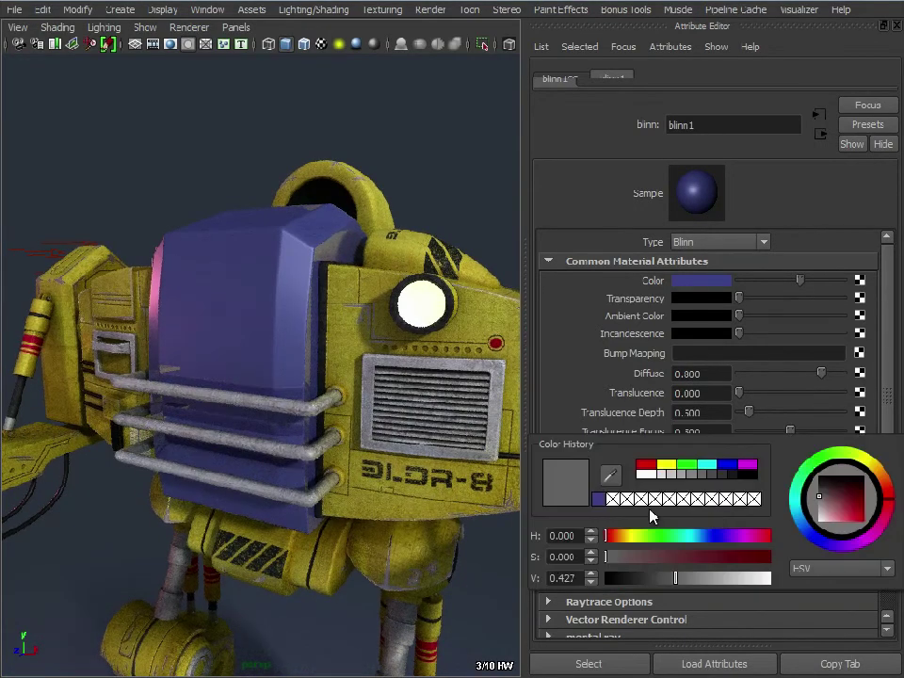
pyautogui.click(746, 465)
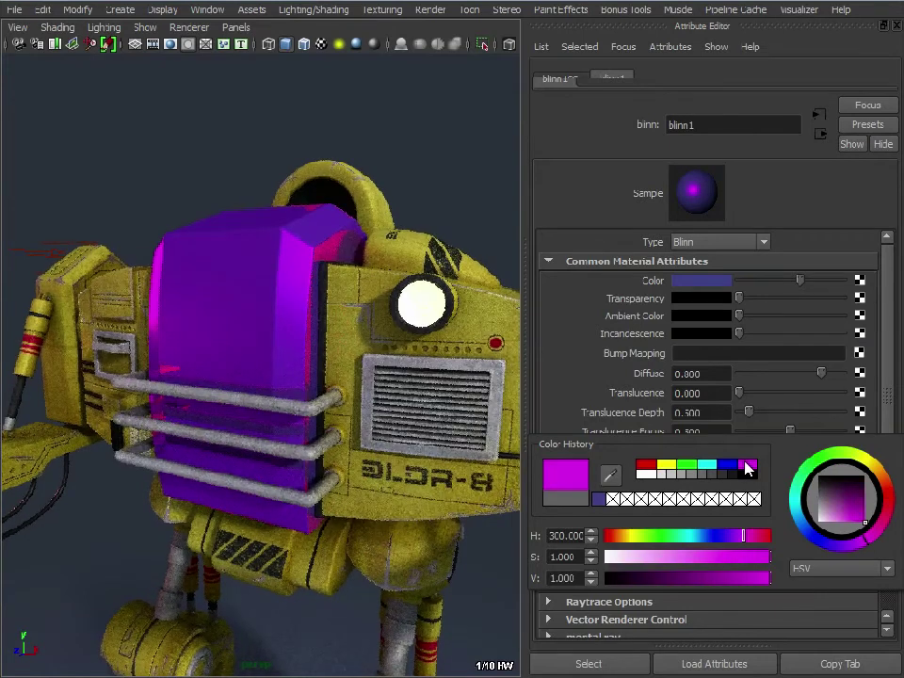
pyautogui.click(647, 466)
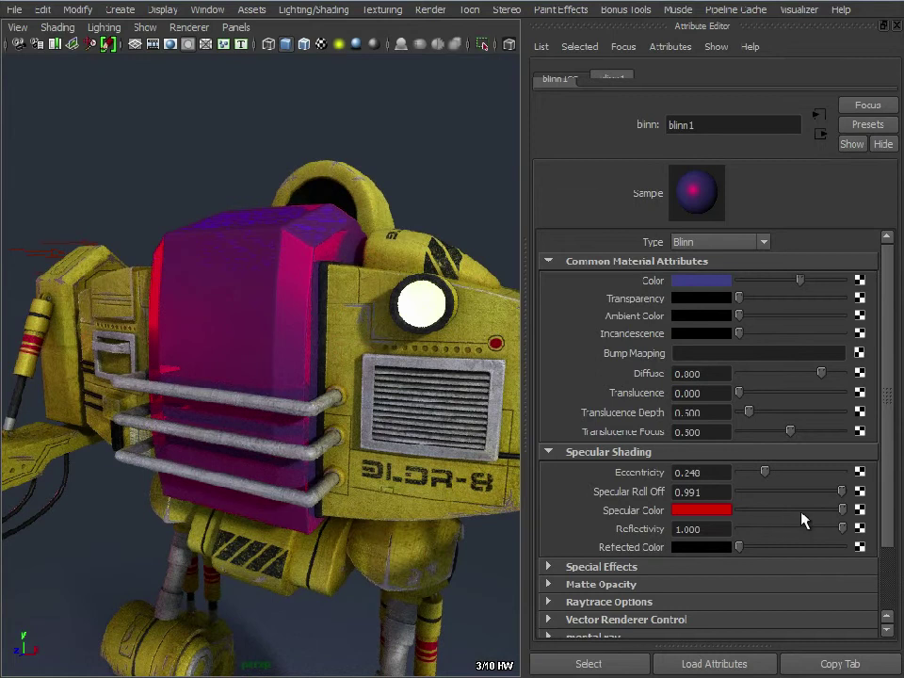
pyautogui.click(714, 512)
pyautogui.moveTo(721, 558); pyautogui.dragTo(695, 561)
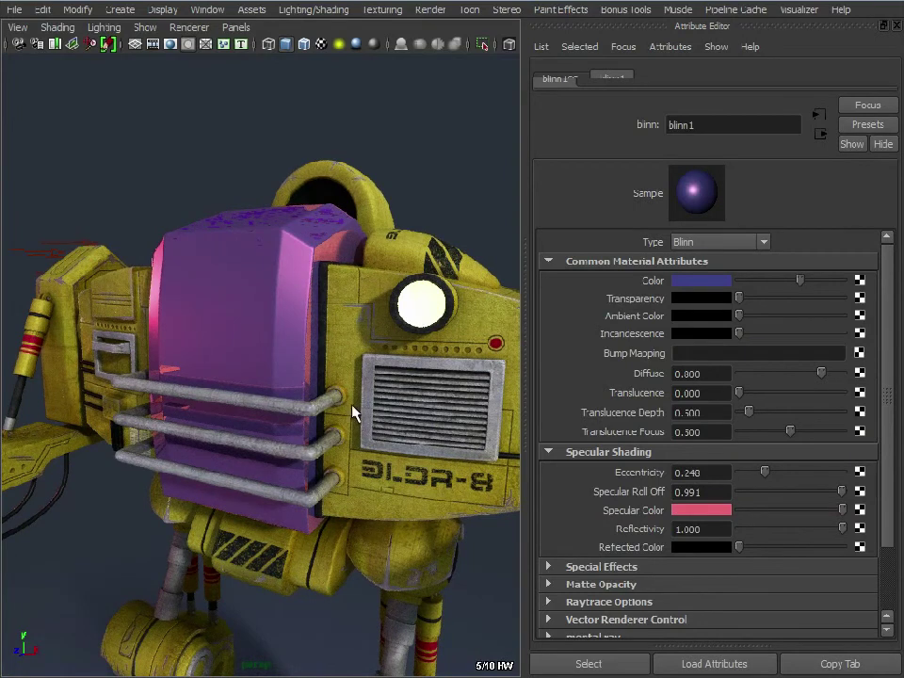
# Step: Orbit out to see the whole mech and select the key light
pyautogui.keyDown('alt'); pyautogui.moveTo(335, 426); pyautogui.dragTo(152, 434); pyautogui.keyUp('alt')
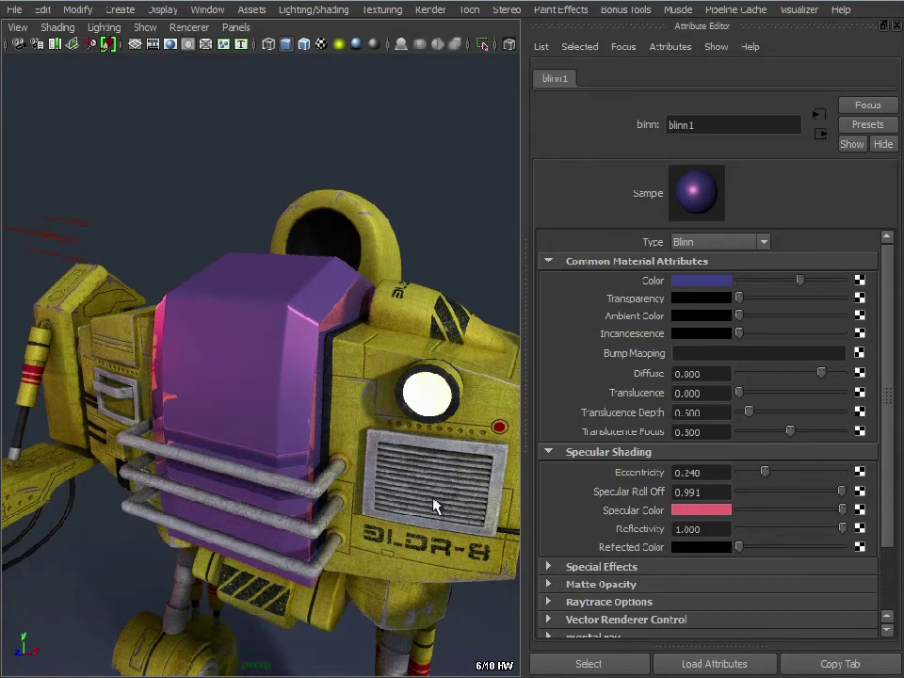
pyautogui.keyDown('alt'); pyautogui.moveTo(433, 508); pyautogui.dragTo(326, 375); pyautogui.keyUp('alt')
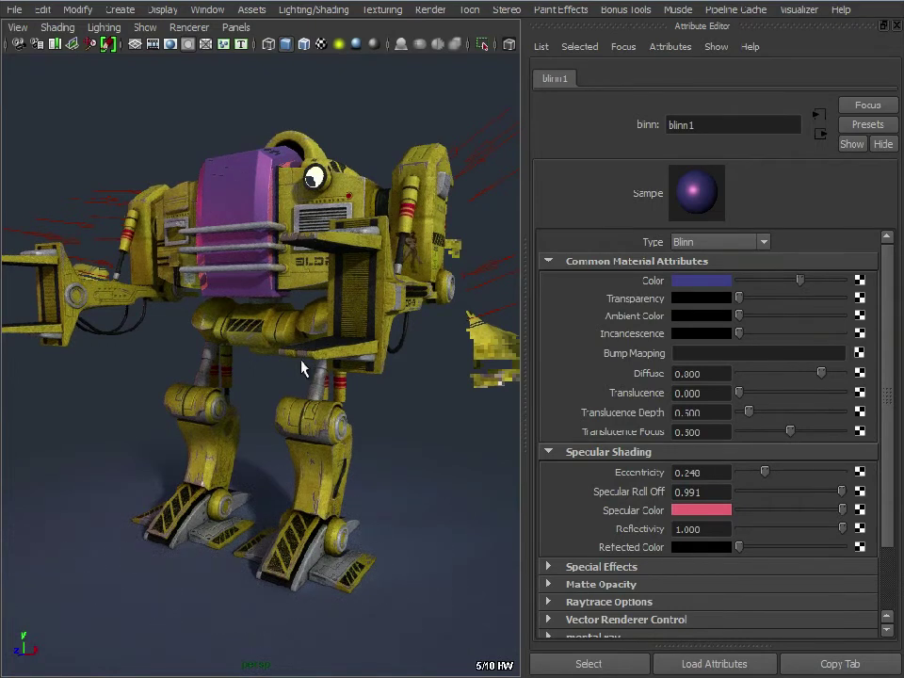
pyautogui.click(489, 132)
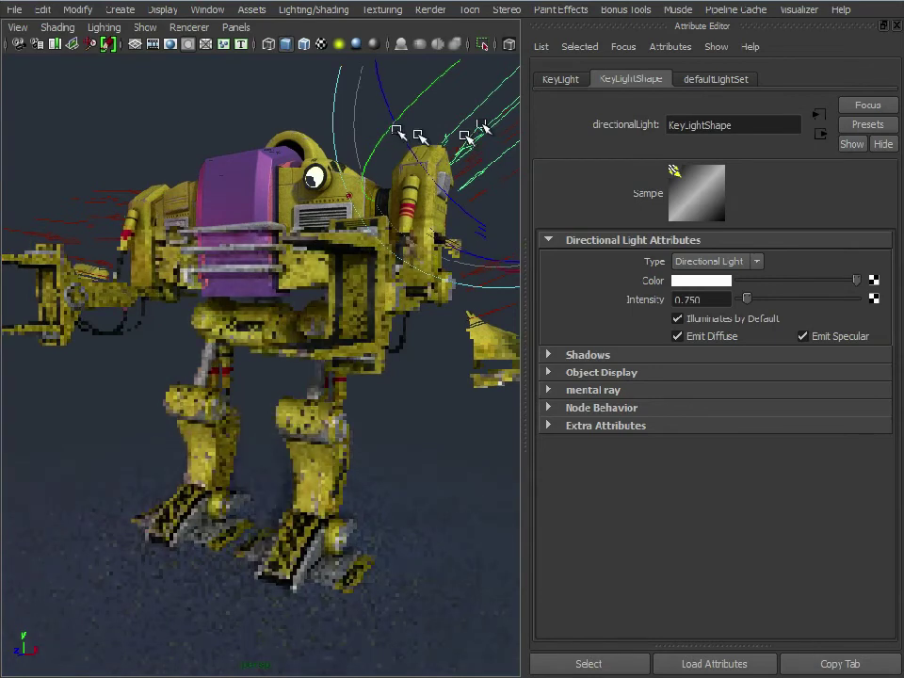
# Step: Rotate the key light to relight the mech and bring up the cockpit's blinn1 settings
pyautogui.moveTo(465, 134)
pyautogui.mouseDown()
pyautogui.moveTo(486, 100)
pyautogui.moveTo(430, 94)
pyautogui.moveTo(479, 81)
pyautogui.mouseUp()
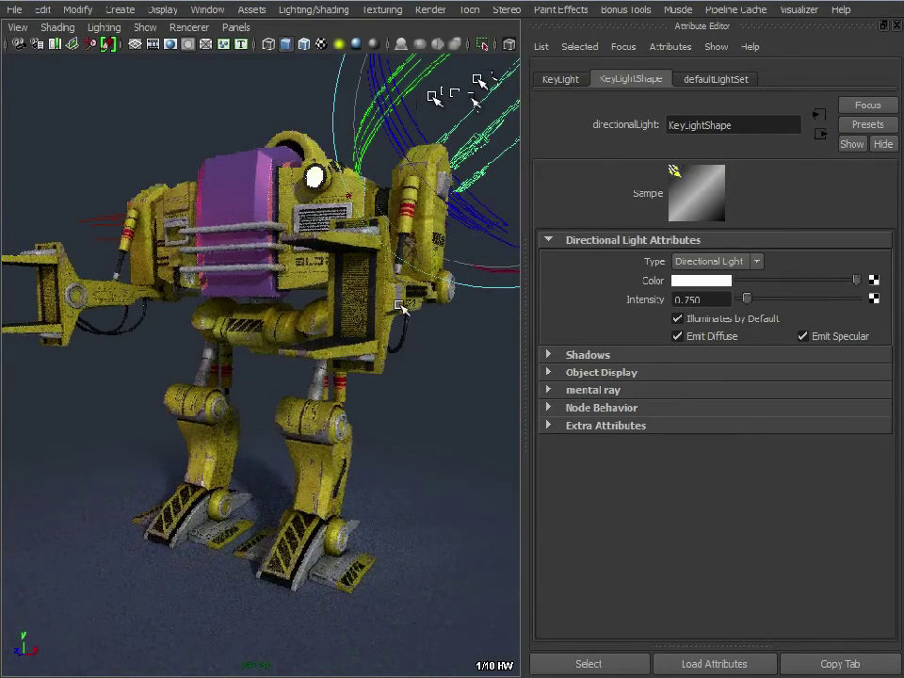
pyautogui.click(238, 172)
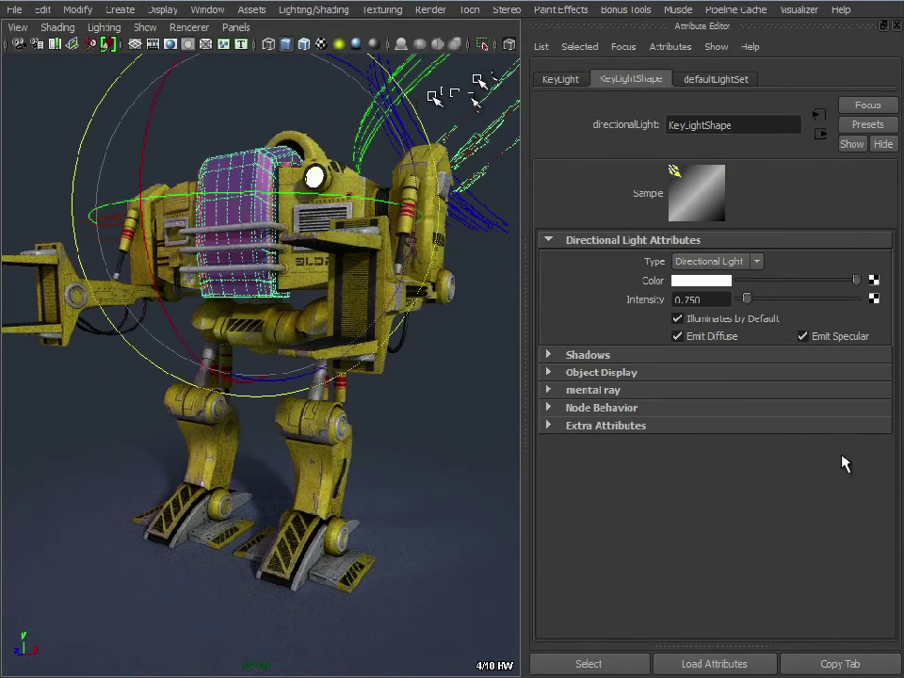
pyautogui.click(788, 81)
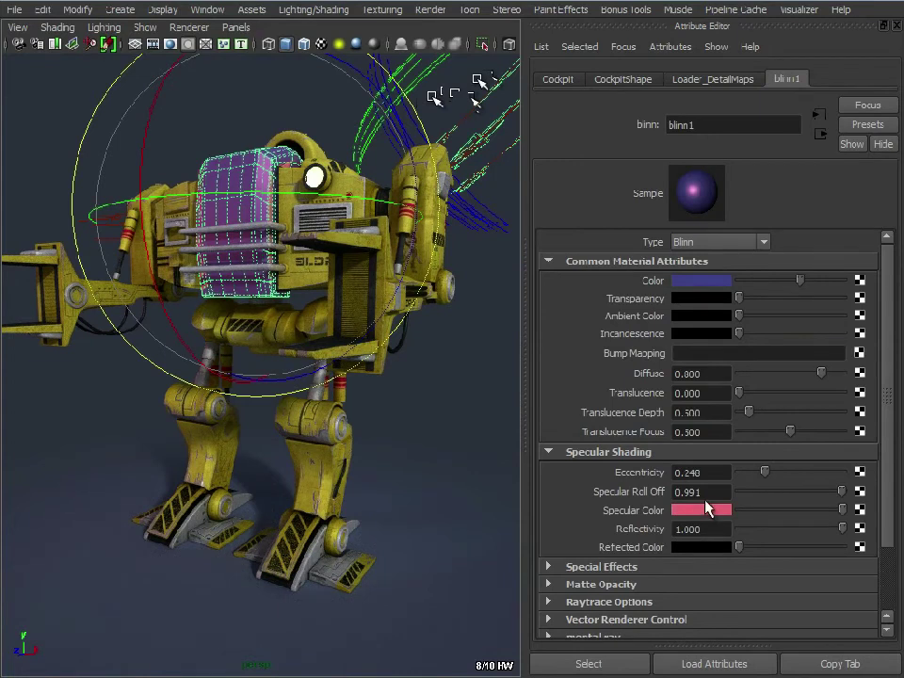
# Step: Change blinn1's specular colour from pink to a pale bluish grey
pyautogui.click(702, 512)
pyautogui.click(617, 500)
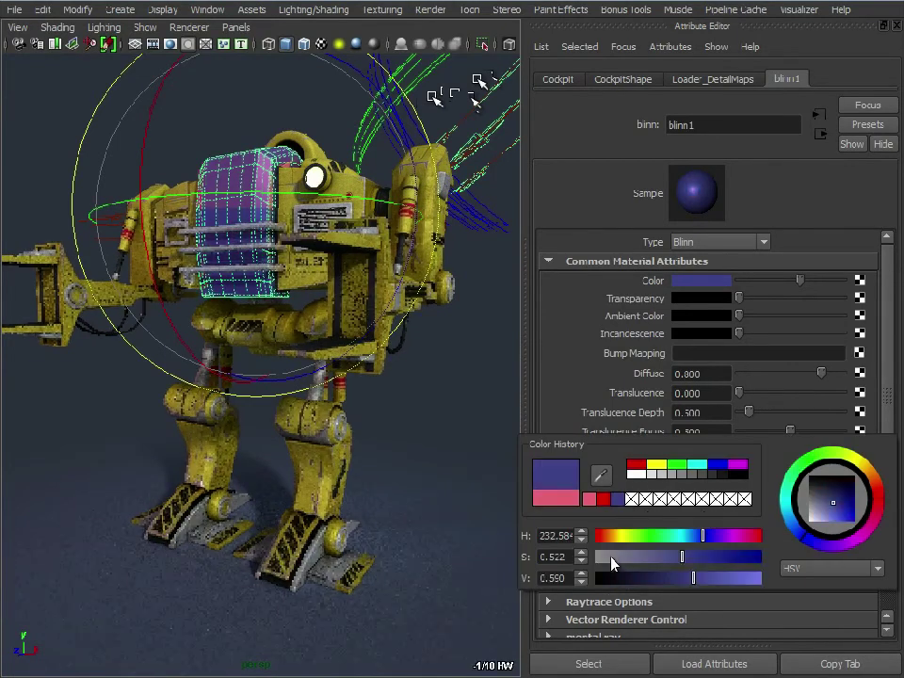
pyautogui.click(613, 557)
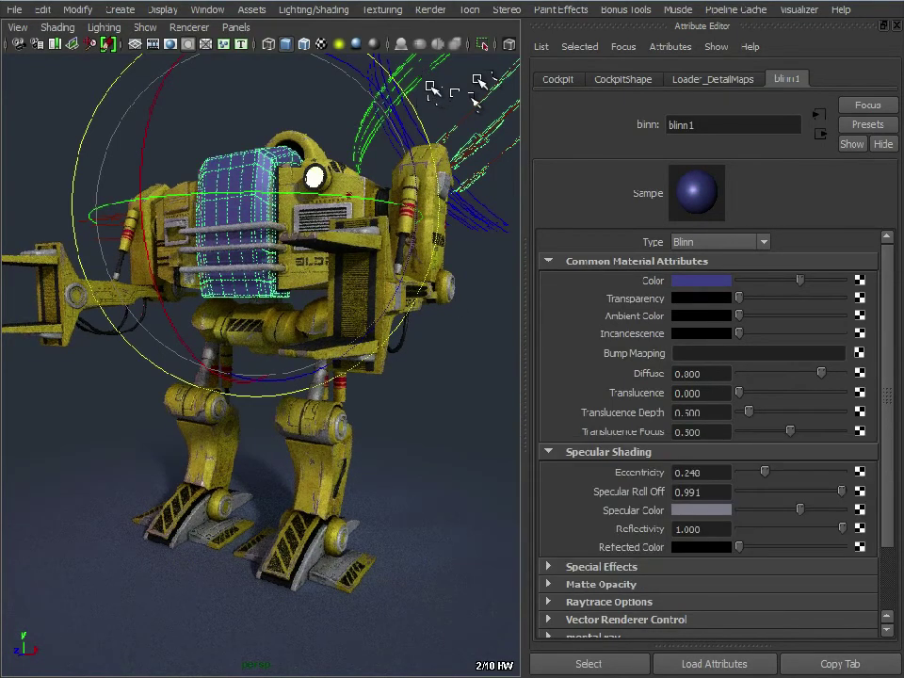
pyautogui.click(452, 137)
# Step: Close the Attribute Editor so the Caustic Visualizer render fills the window, and orbit the mech
pyautogui.click(897, 29)
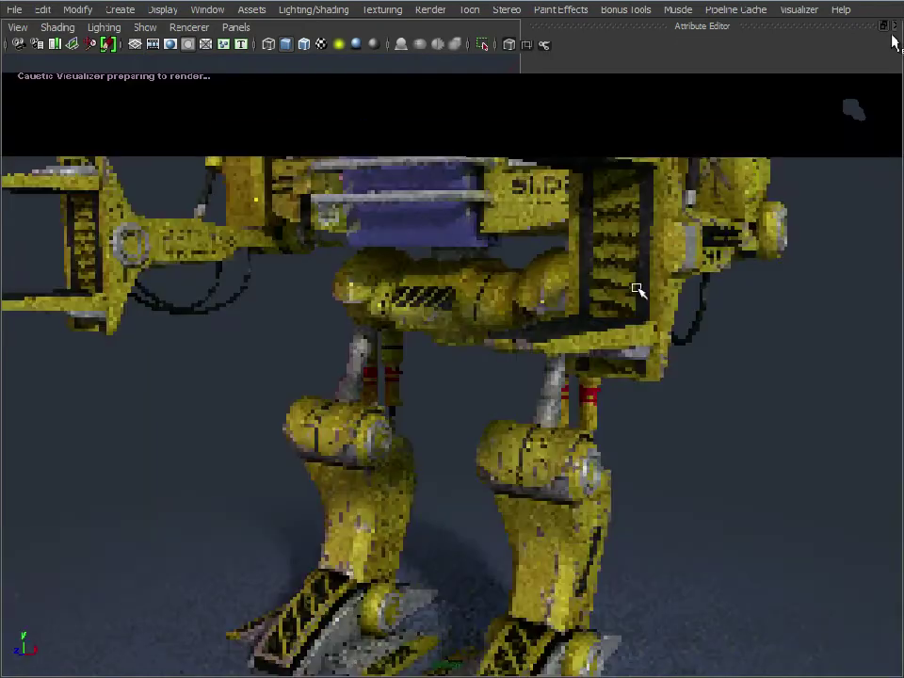
pyautogui.keyDown('alt'); pyautogui.moveTo(636, 293); pyautogui.dragTo(559, 431); pyautogui.keyUp('alt')
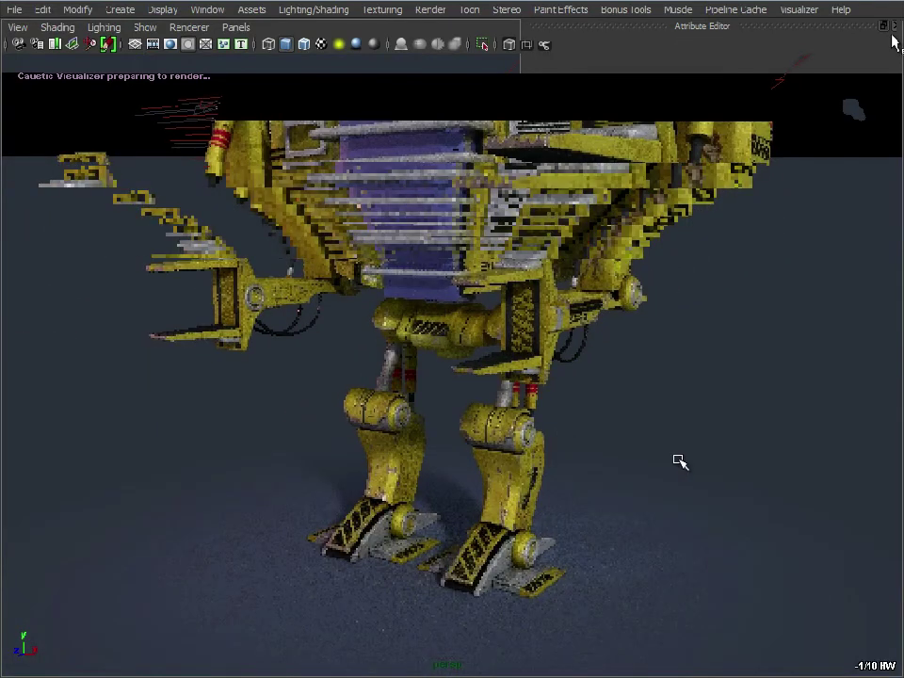